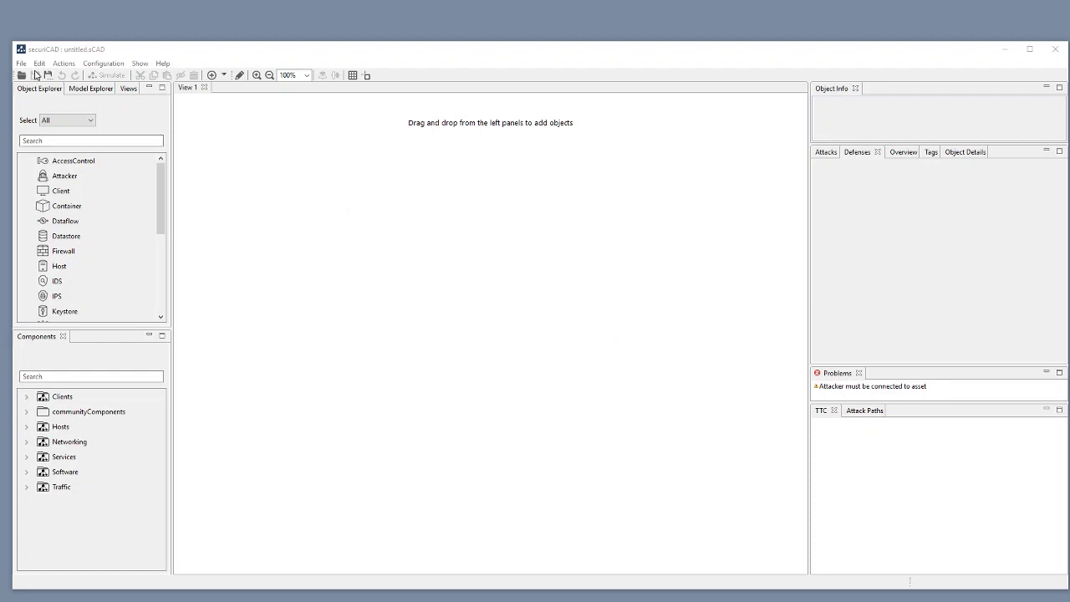
Open communityExampleModel.sCAD and scroll down to the Staging zone and GW 2 router
left_click(21, 65)
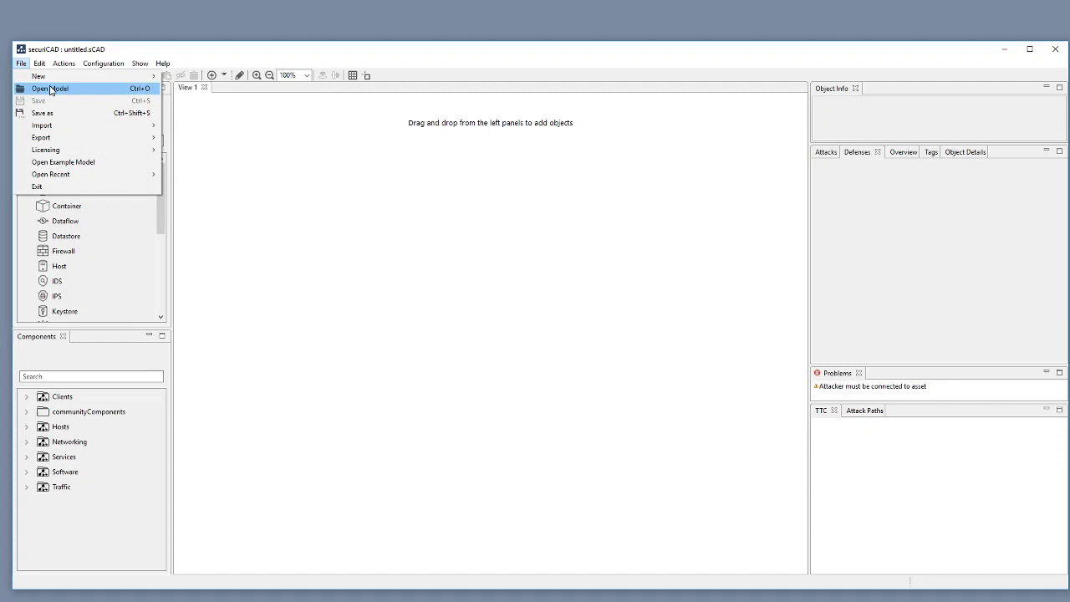
left_click(49, 88)
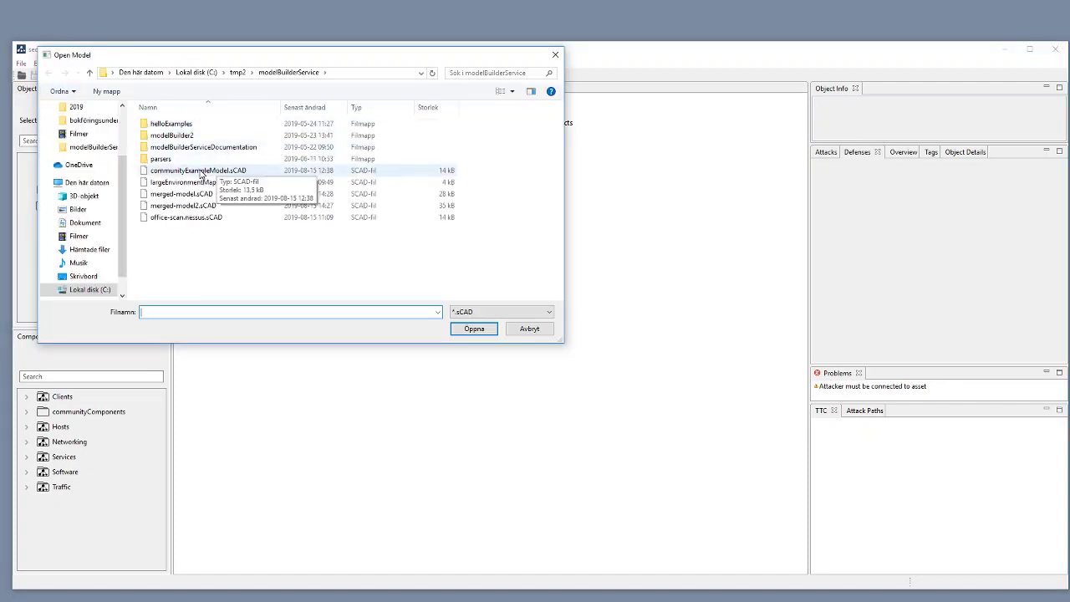
left_click(209, 170)
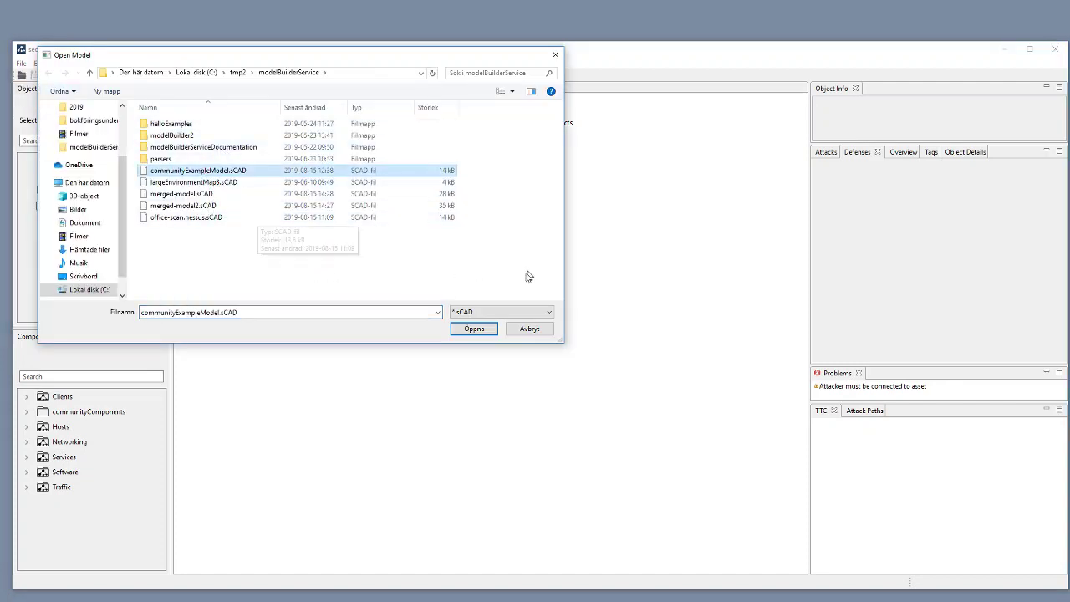
left_click(485, 332)
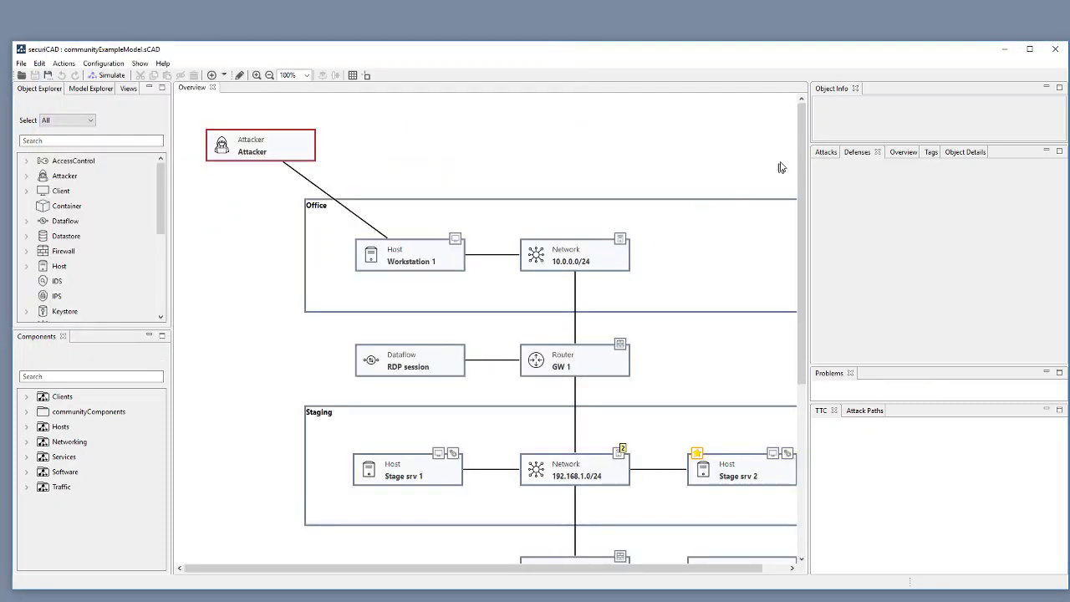
left_click_drag(798, 163, 807, 221)
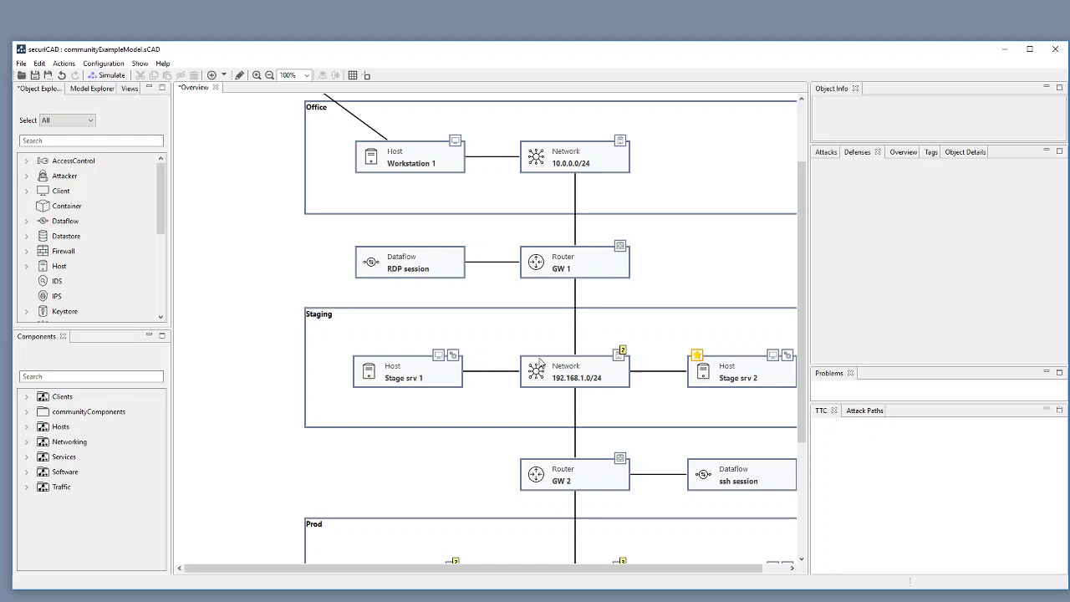
mouse_move(621, 378)
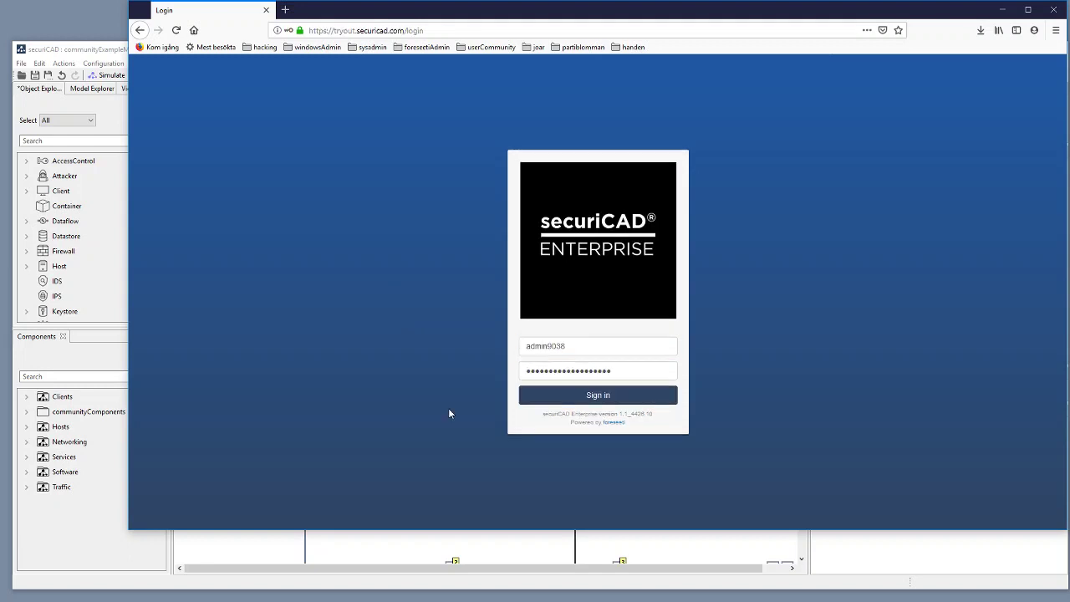
Sign in to securiCAD Enterprise without saving the password, and open the Dynamic Threat Modeling project
left_click(599, 396)
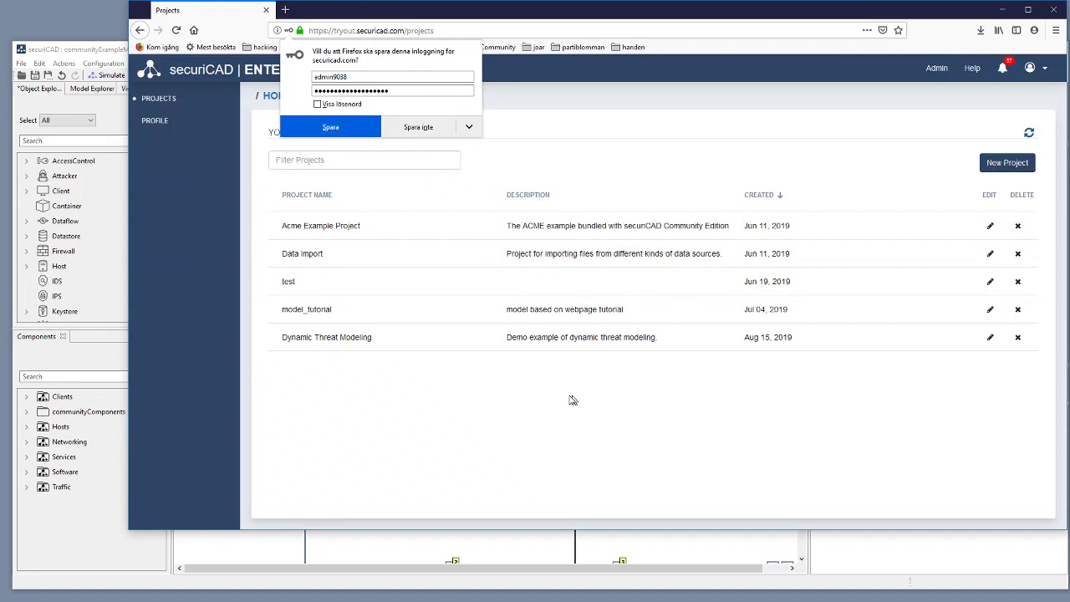
left_click(418, 127)
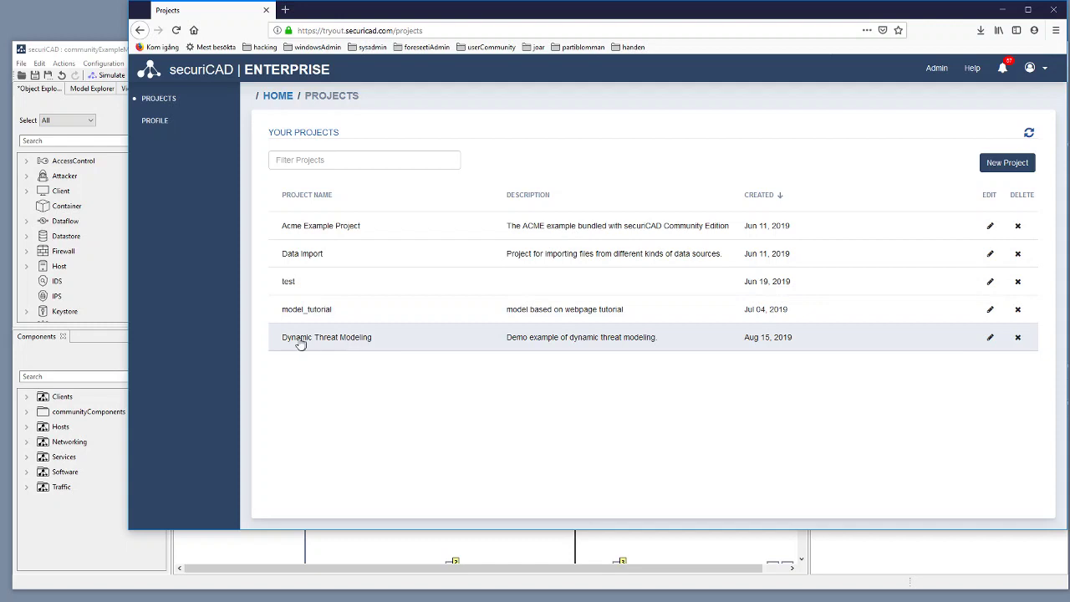
left_click(365, 343)
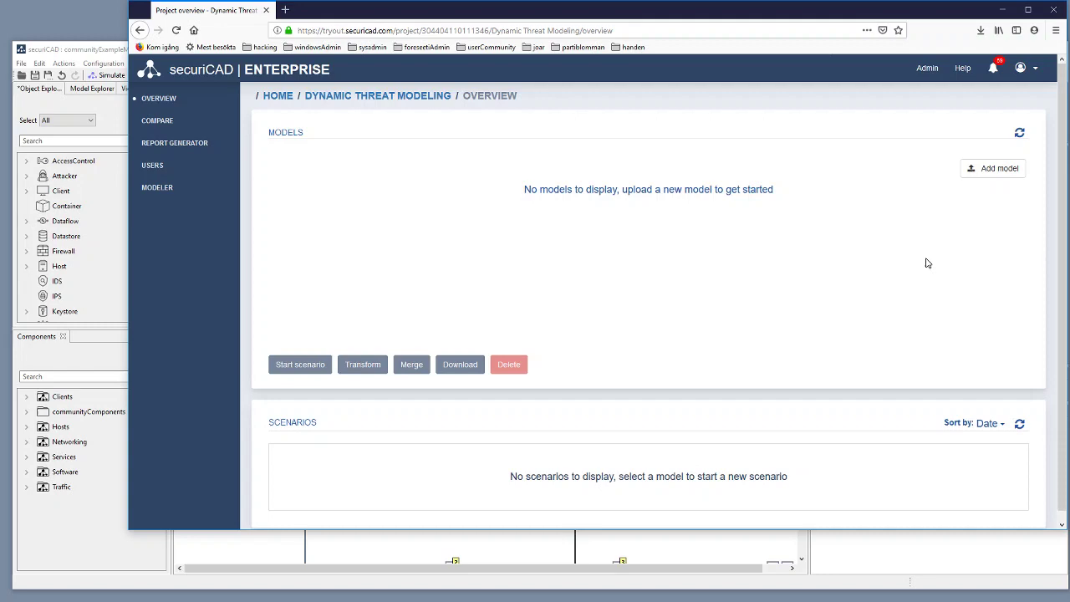
Upload communityExampleModel.sCAD as a new model in the Dynamic Threat Modeling project
left_click(998, 169)
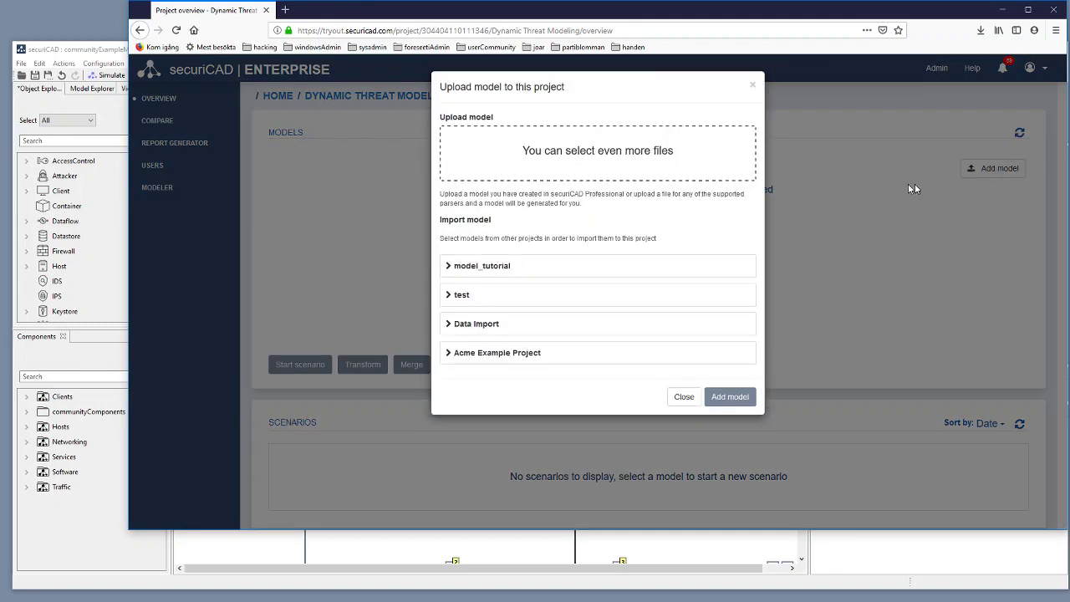
left_click(626, 148)
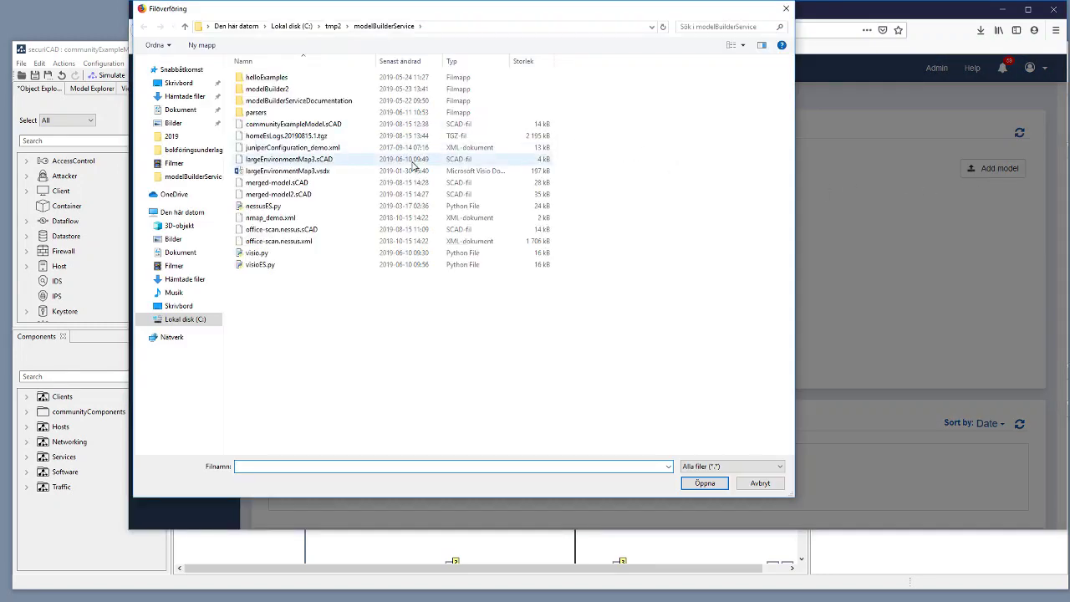
left_click(293, 125)
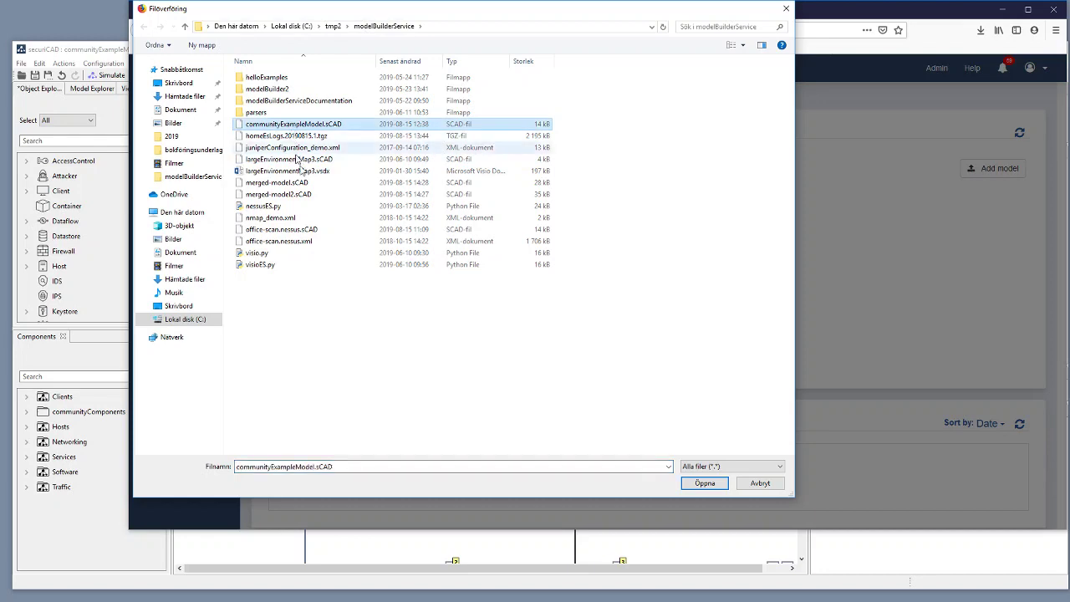
left_click(704, 483)
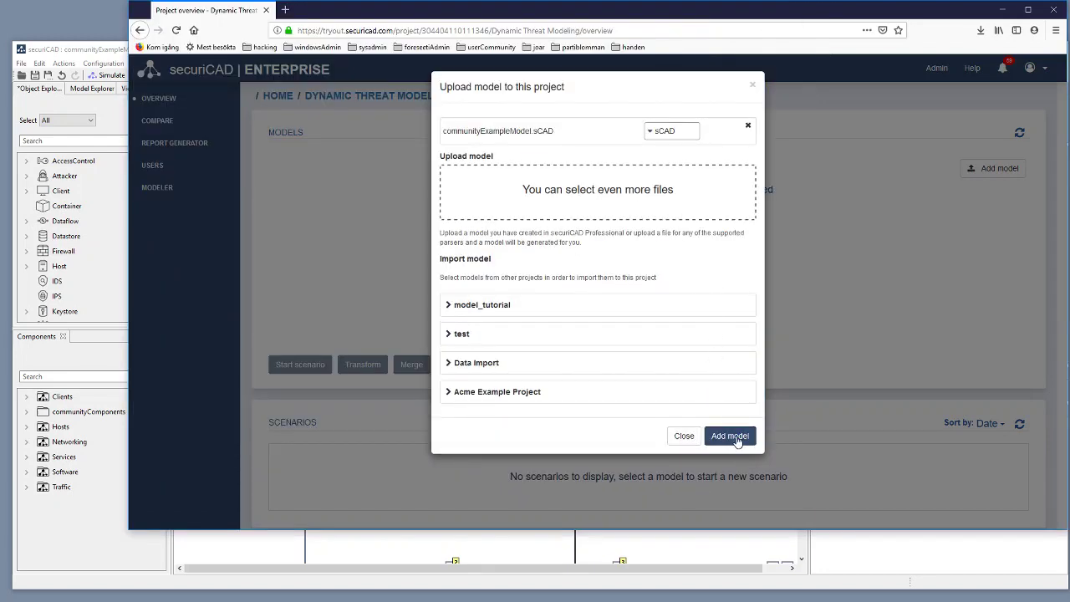
left_click(731, 436)
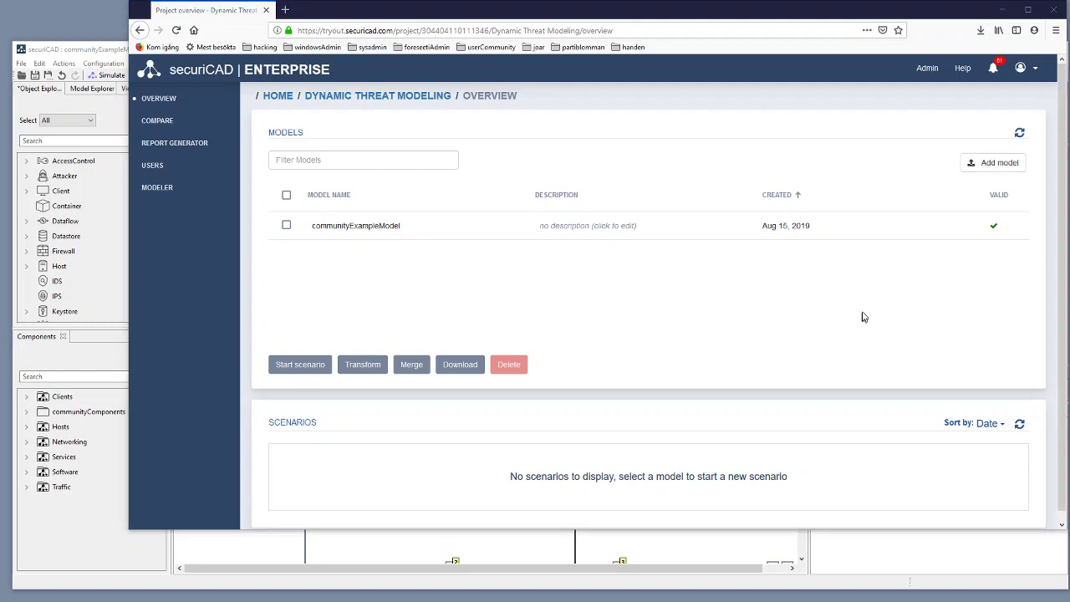
Upload office-scan.nessus.xml as a new model with file type 'nessus scan results'
left_click(1000, 165)
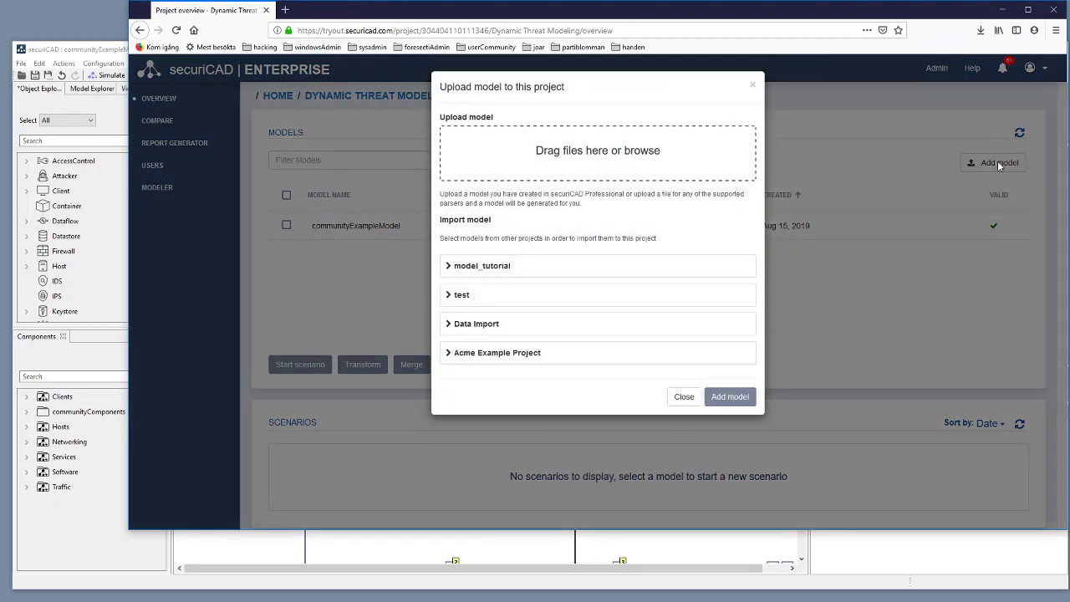
left_click(610, 159)
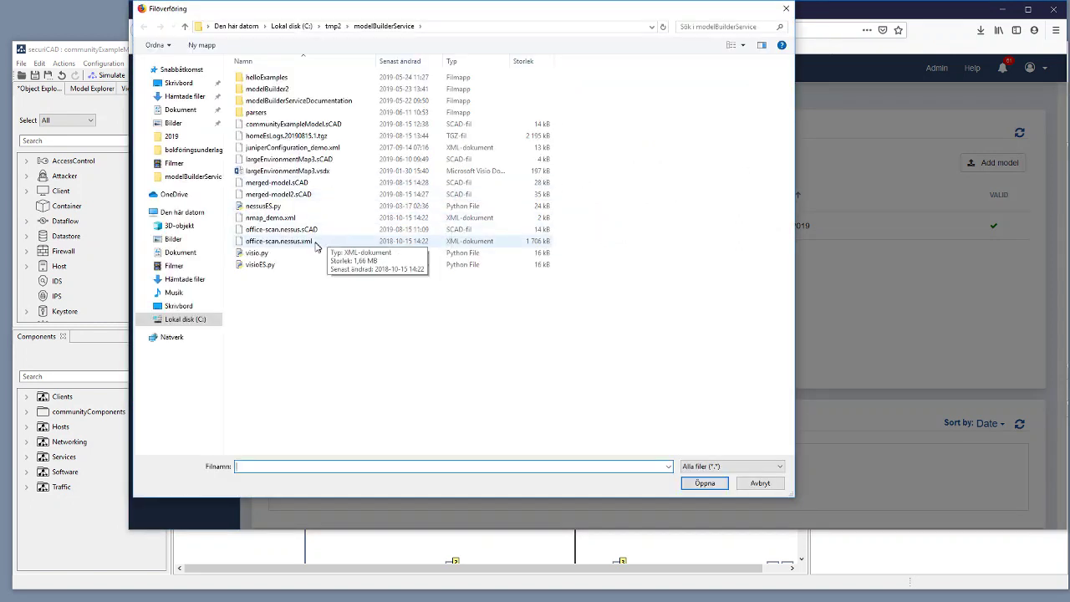
left_click(292, 245)
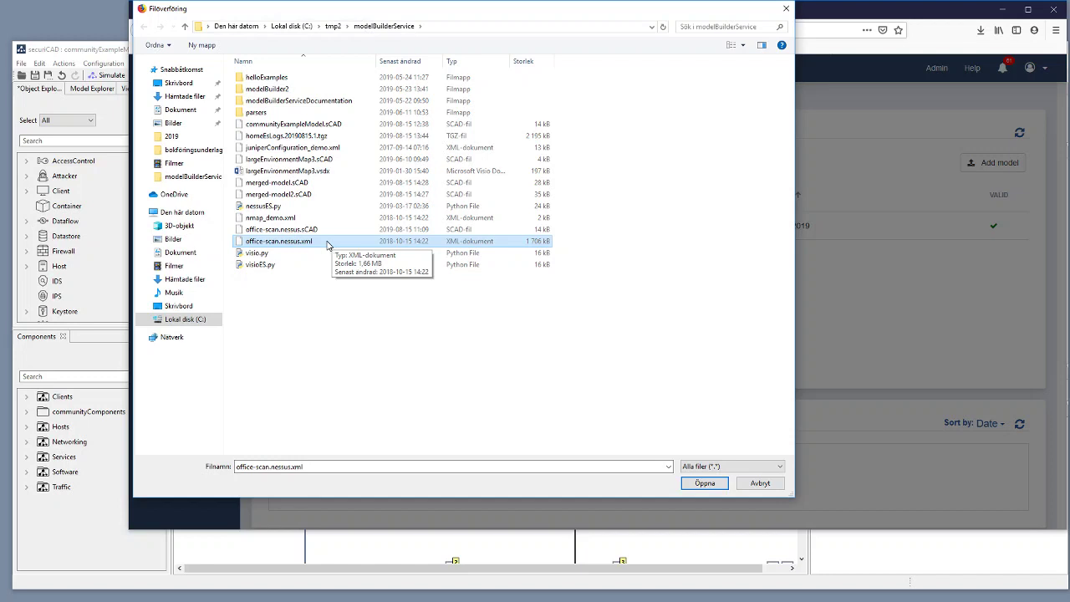
left_click(710, 486)
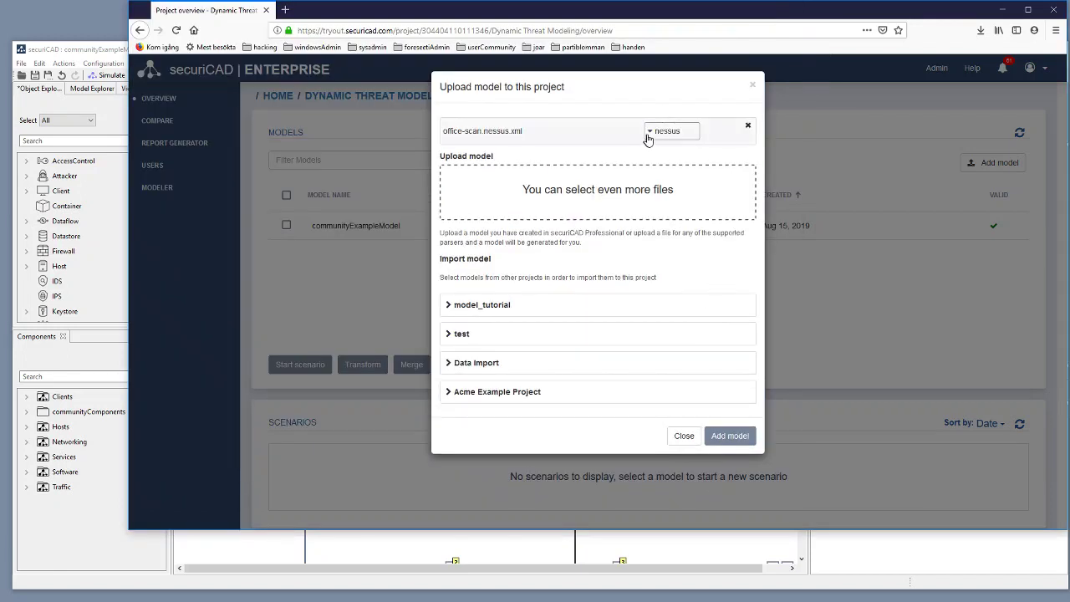
left_click(652, 131)
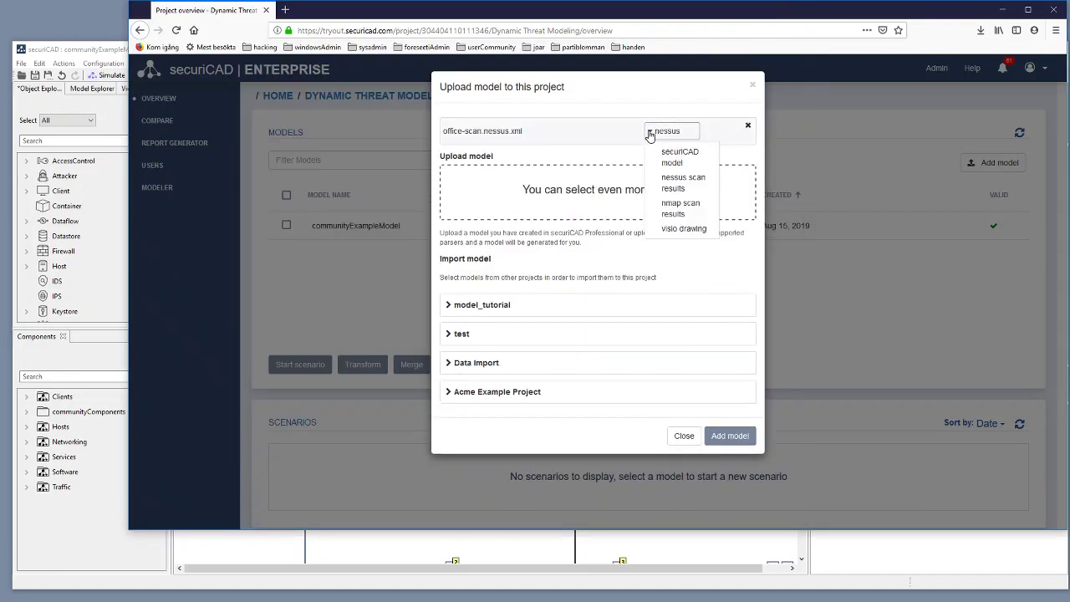
left_click(682, 181)
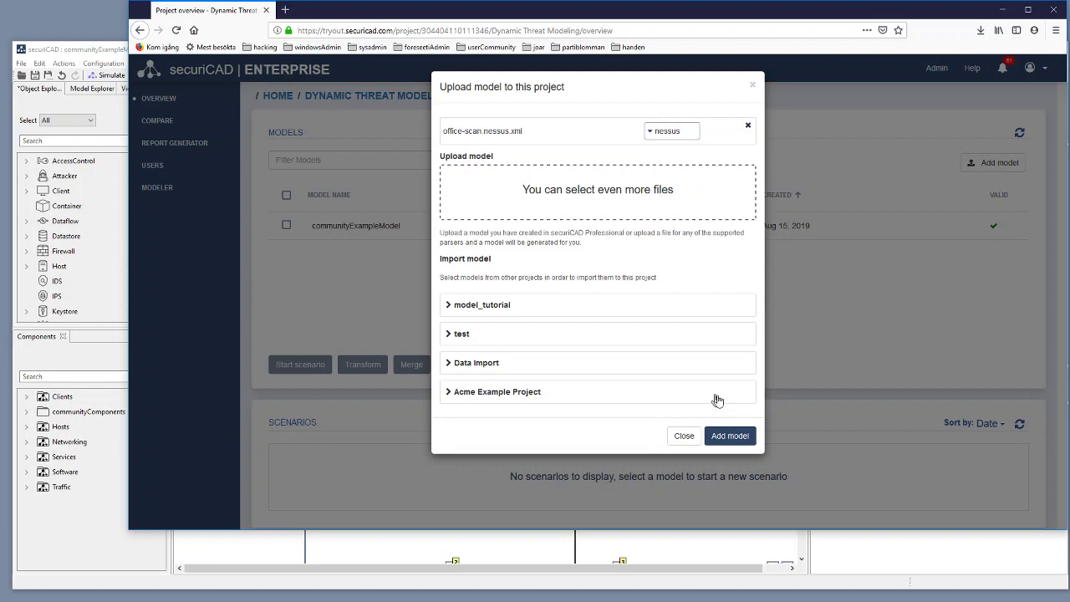
left_click(730, 435)
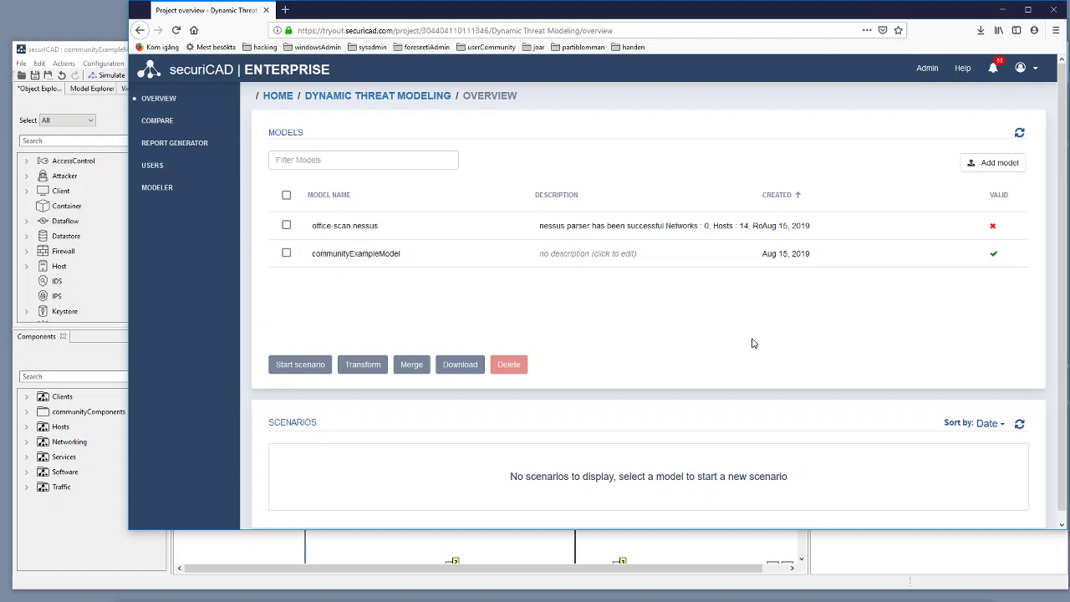
Merge office-scan.nessus with communityExampleModel into merged-model and close the merge summary
left_click(287, 225)
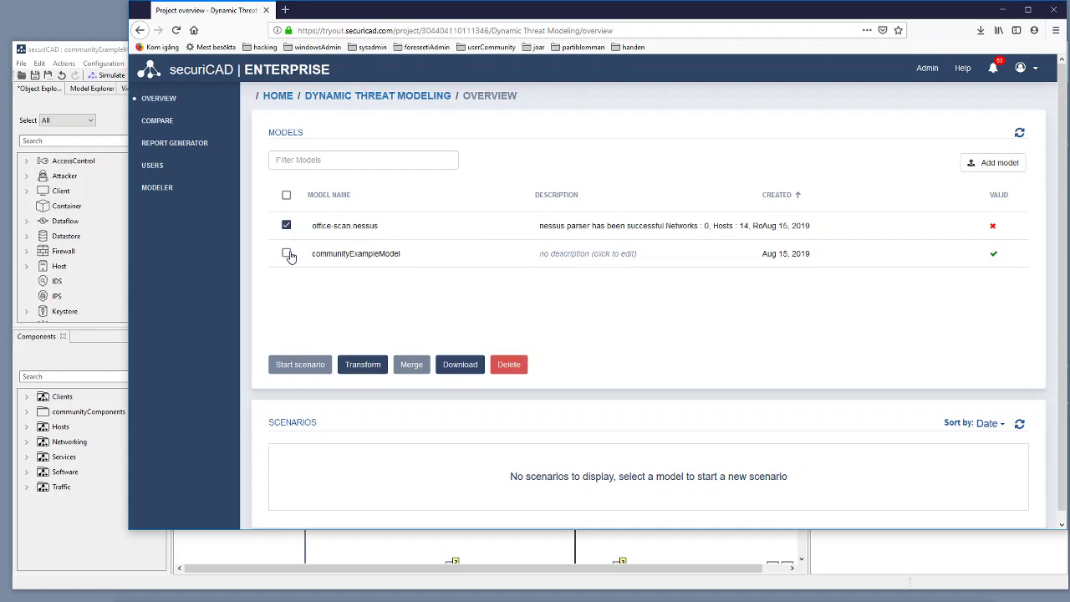
left_click(286, 253)
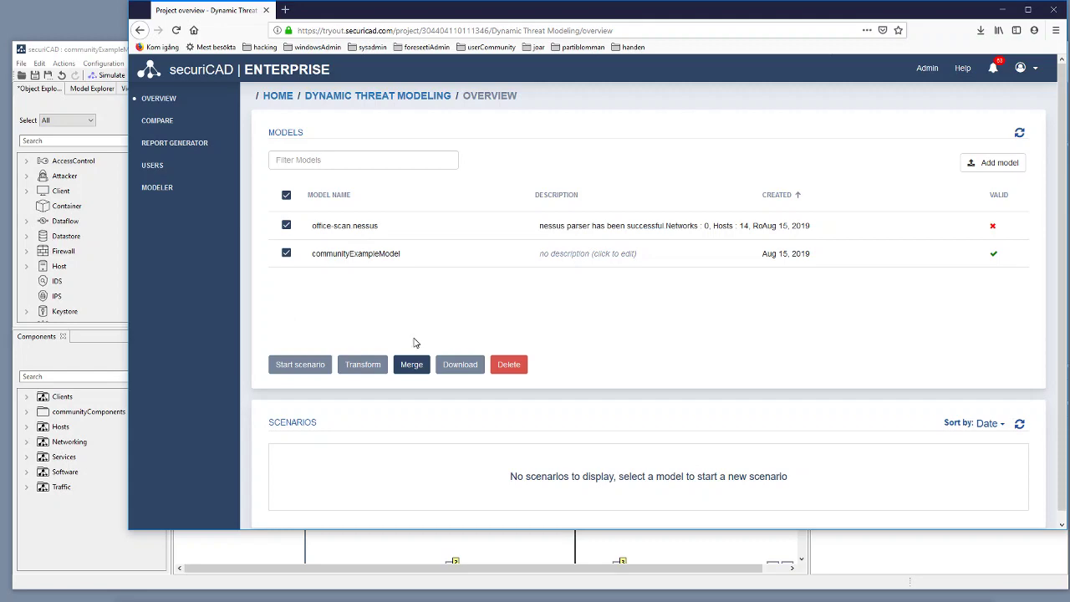
left_click(415, 365)
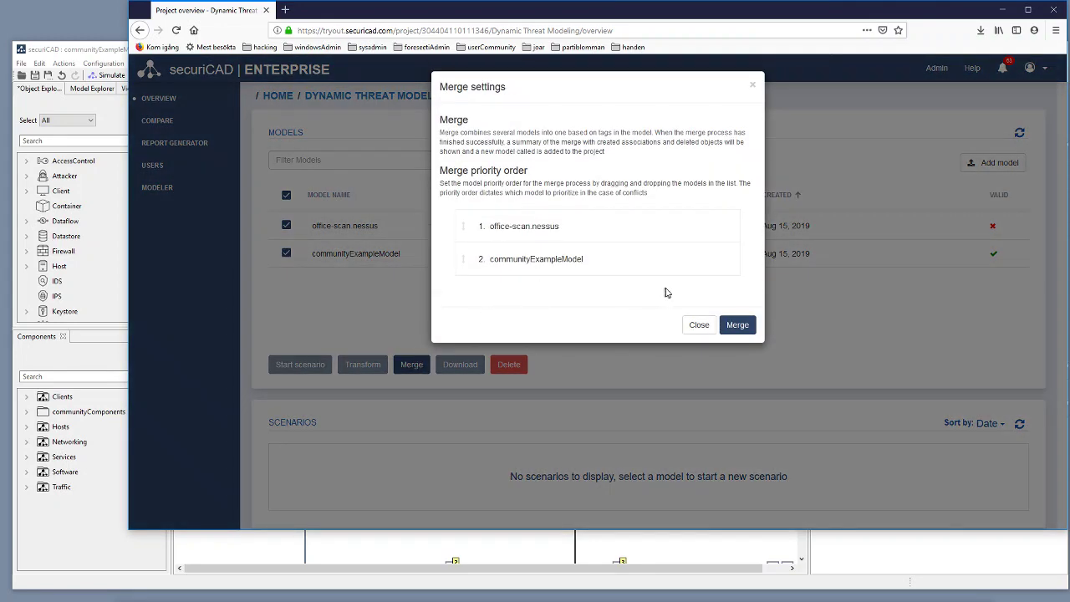
left_click(737, 325)
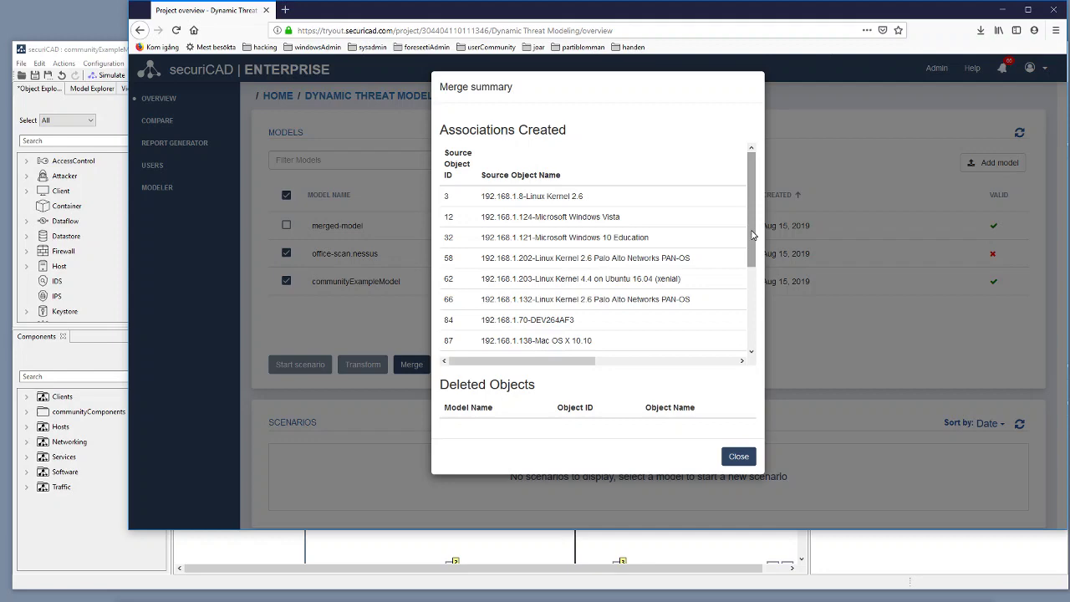
left_click_drag(751, 236, 767, 323)
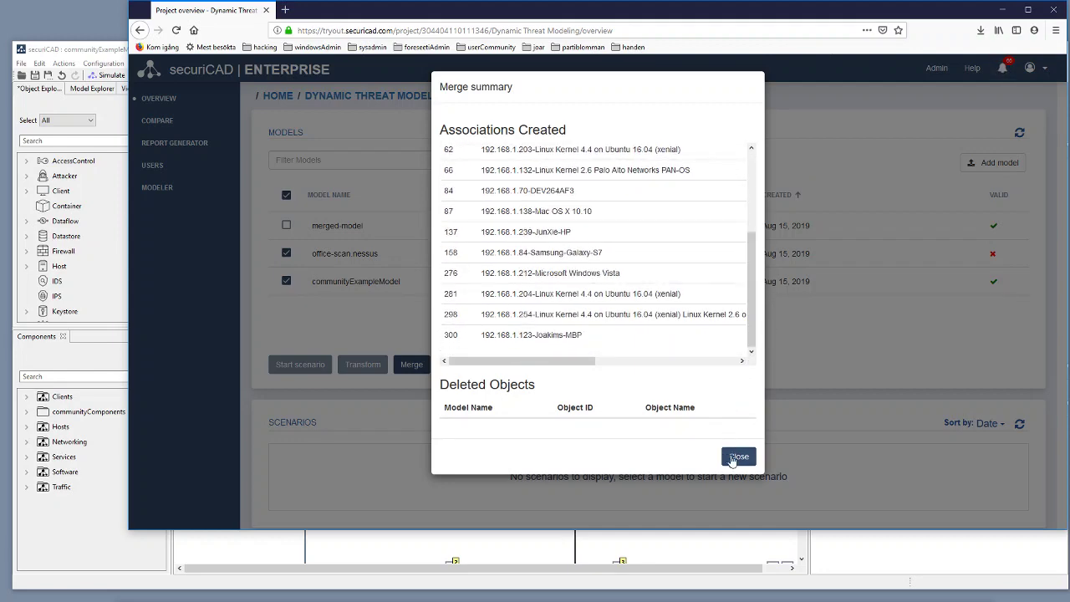
left_click(732, 458)
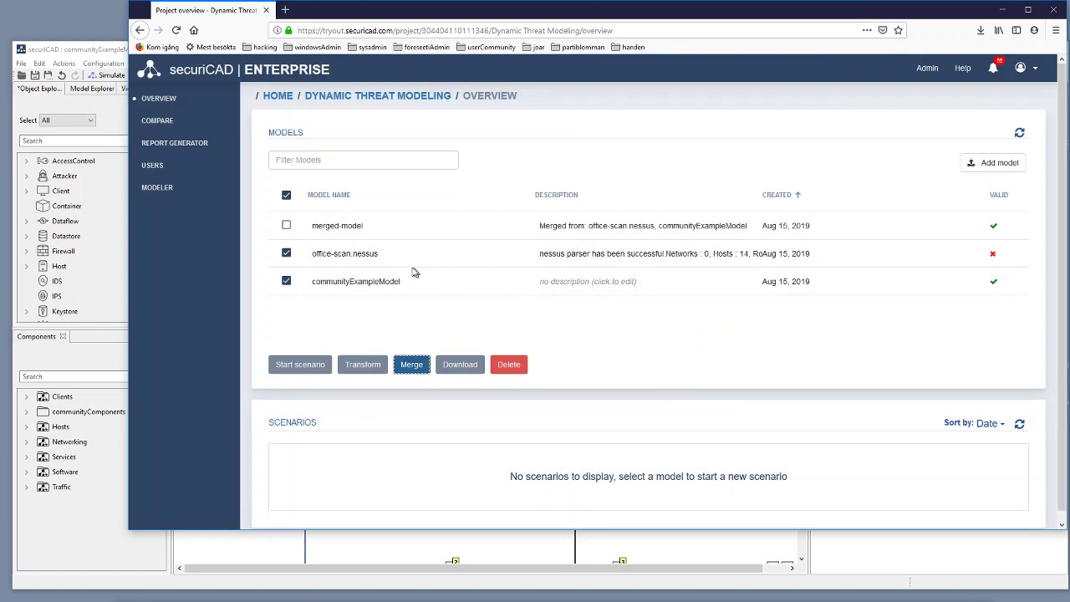
Download only merged-model as an .sCAD file, then return to the securiCAD desktop modeler
mouse_move(326, 231)
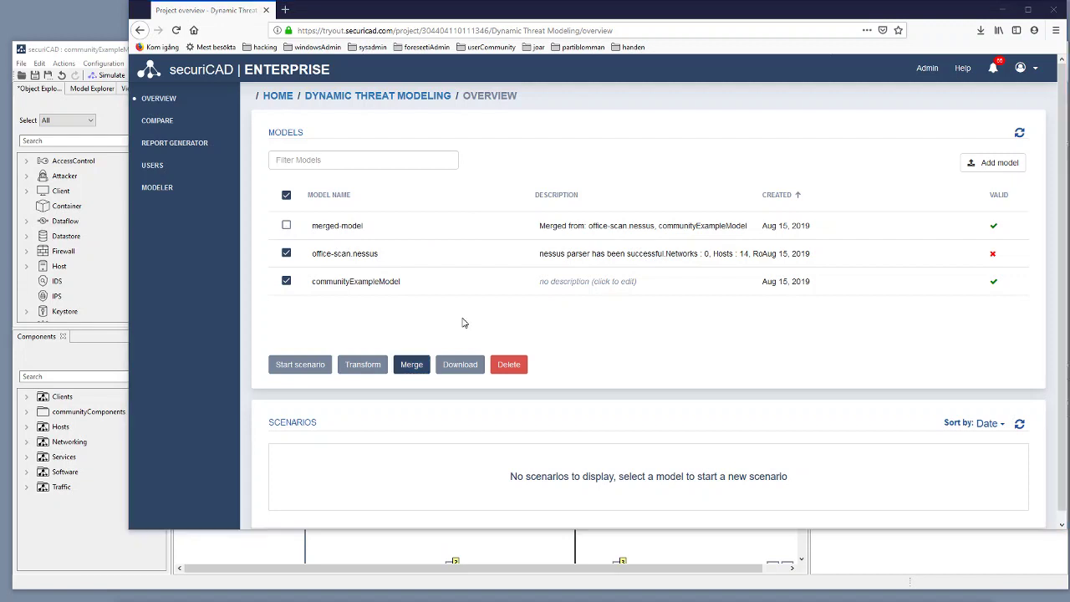
left_click(286, 253)
left_click(286, 281)
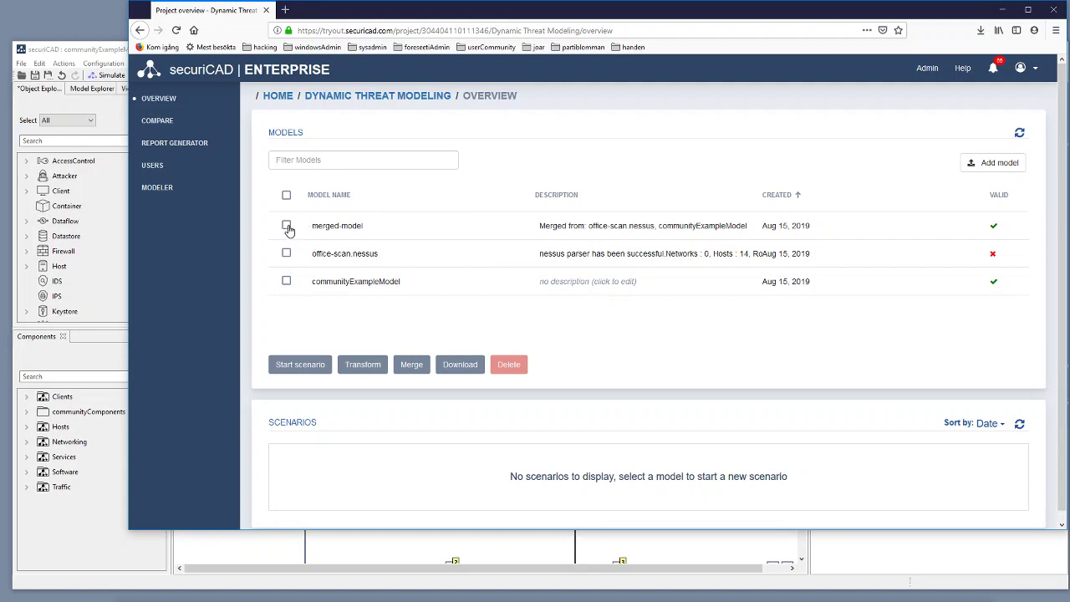
left_click(286, 226)
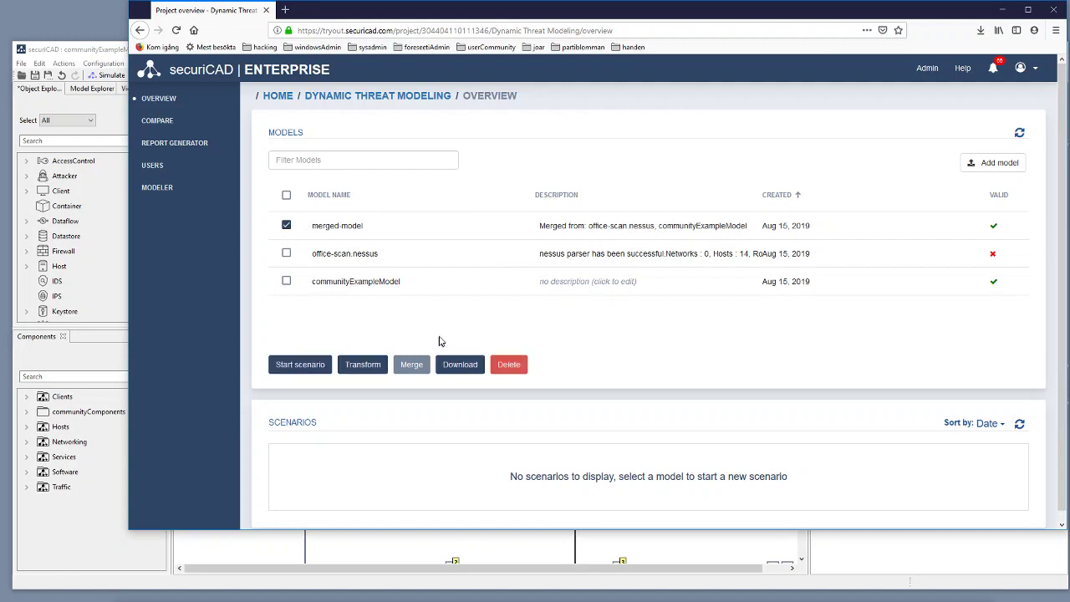
left_click(460, 365)
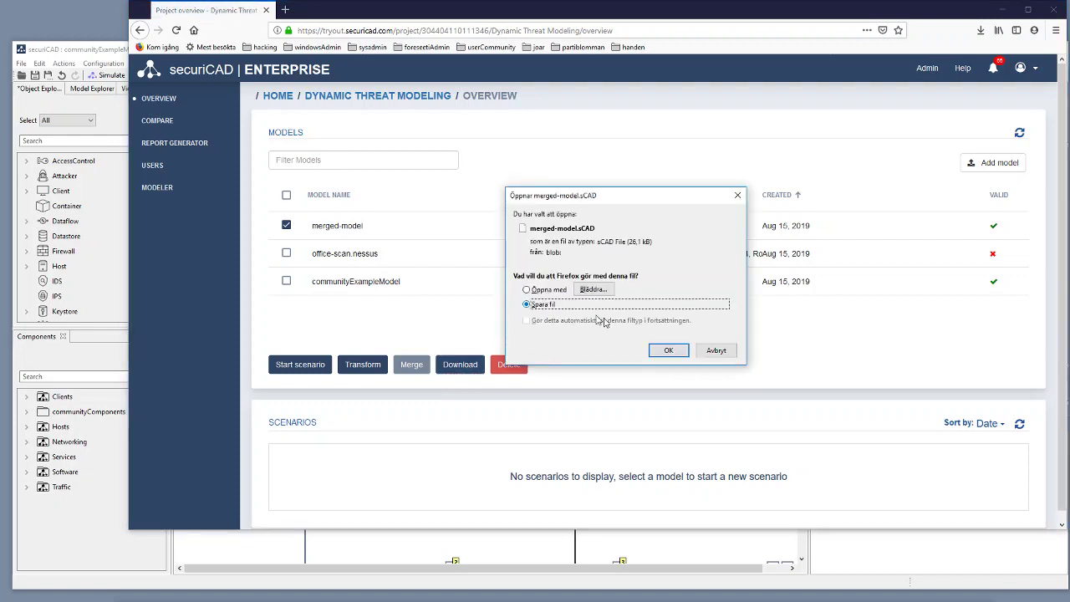
left_click(669, 351)
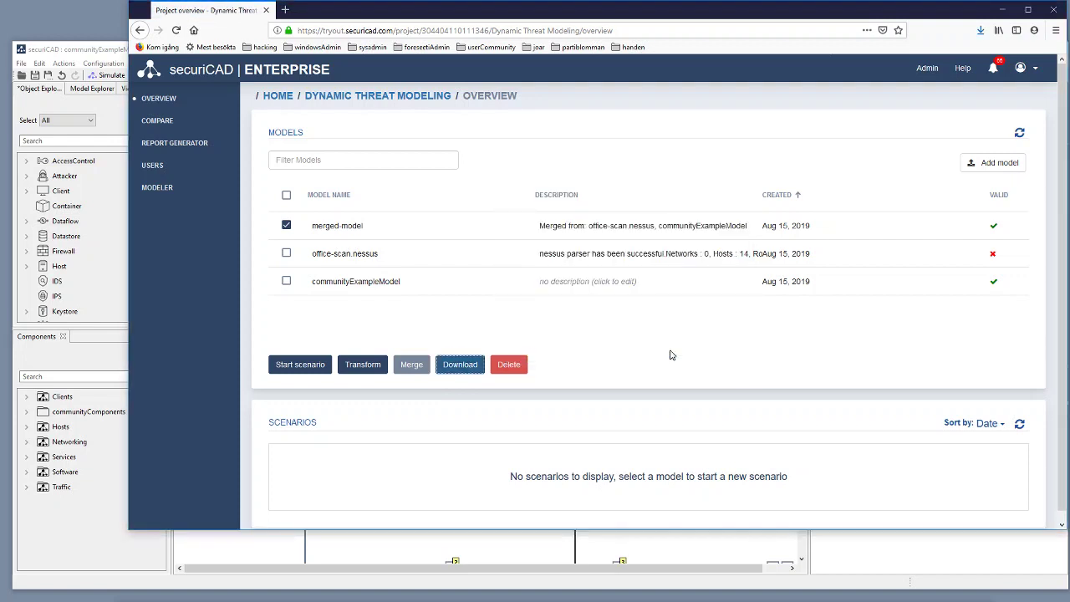
left_click(982, 32)
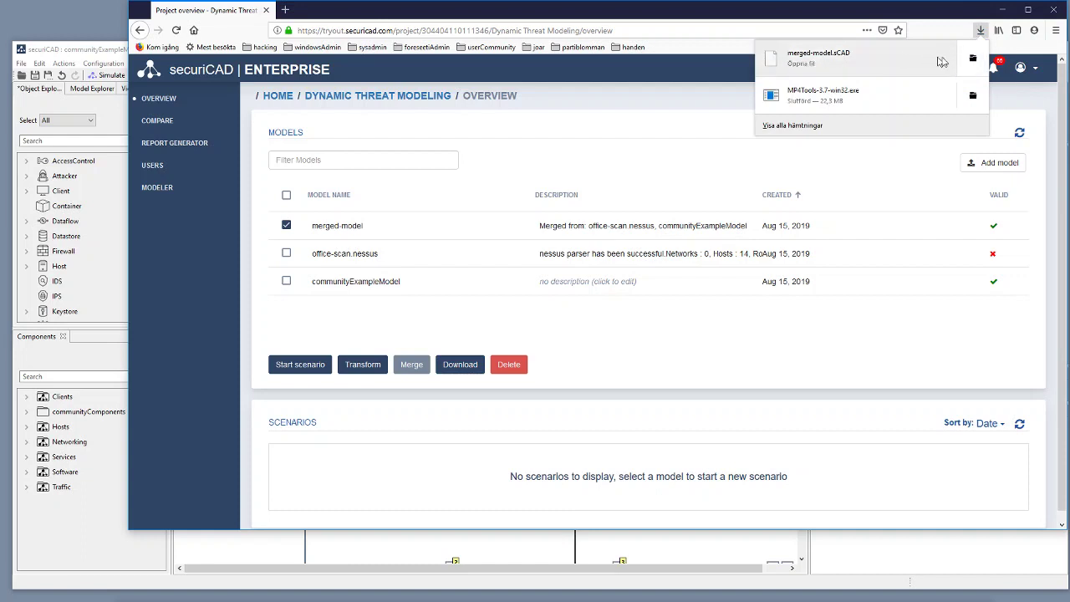
left_click(115, 53)
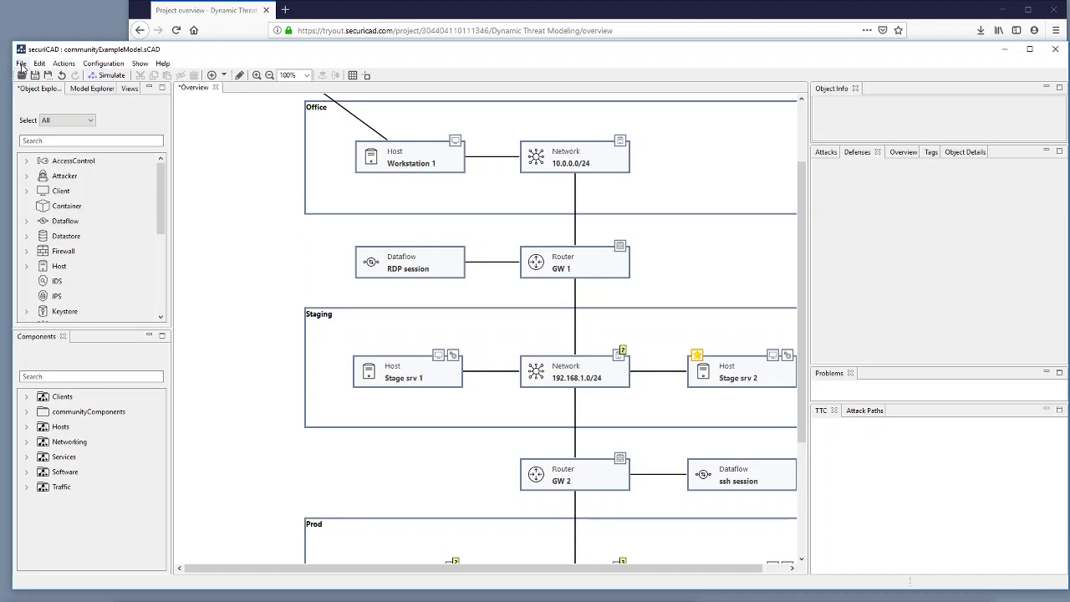
Open merged-model.sCAD, discarding unsaved changes to the current model
left_click(23, 76)
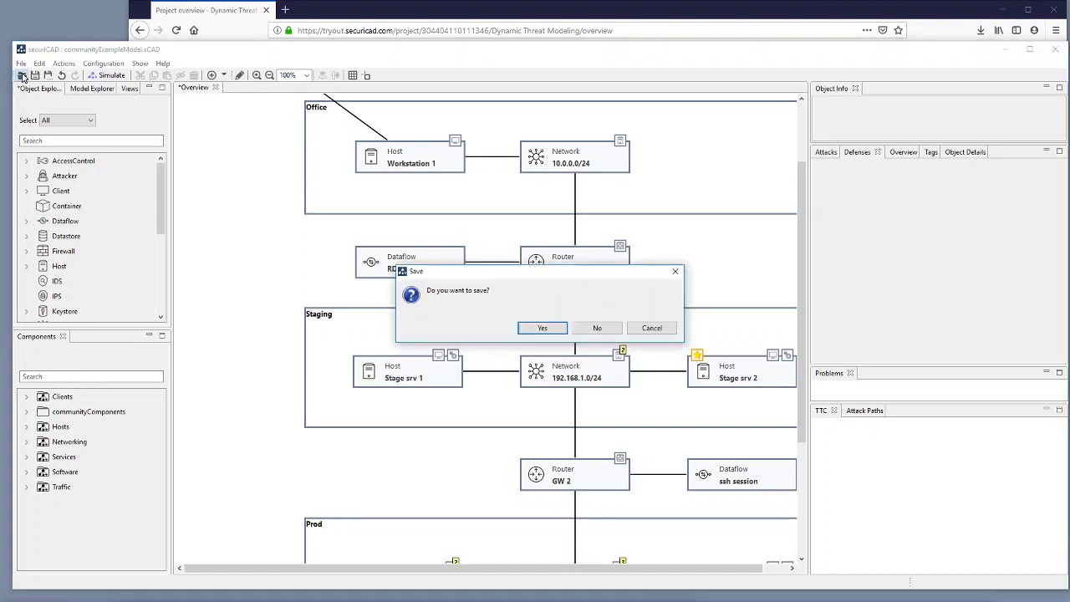
left_click(599, 329)
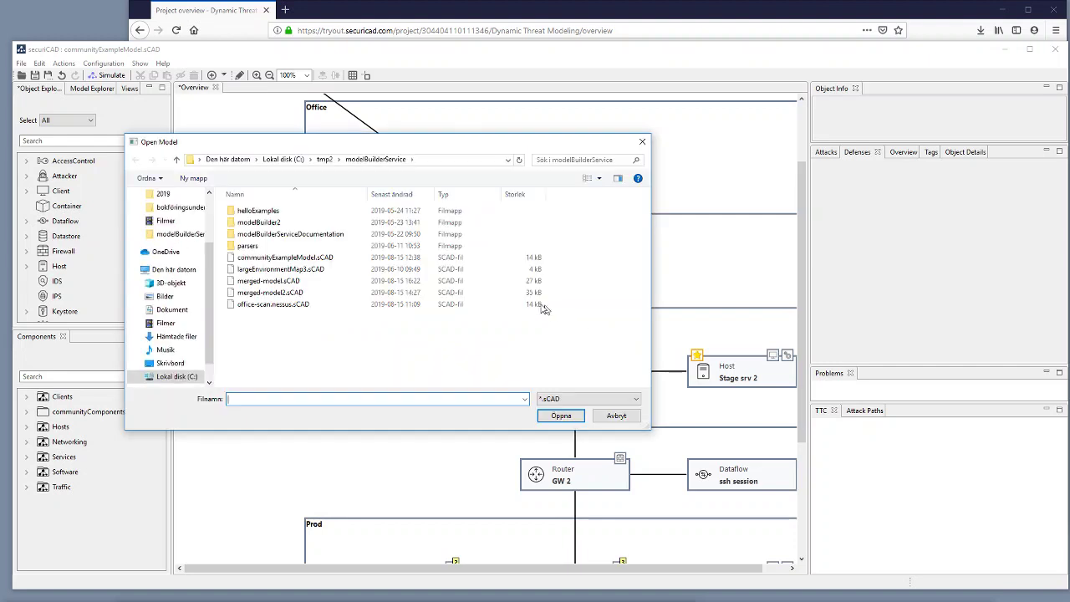
left_click(242, 283)
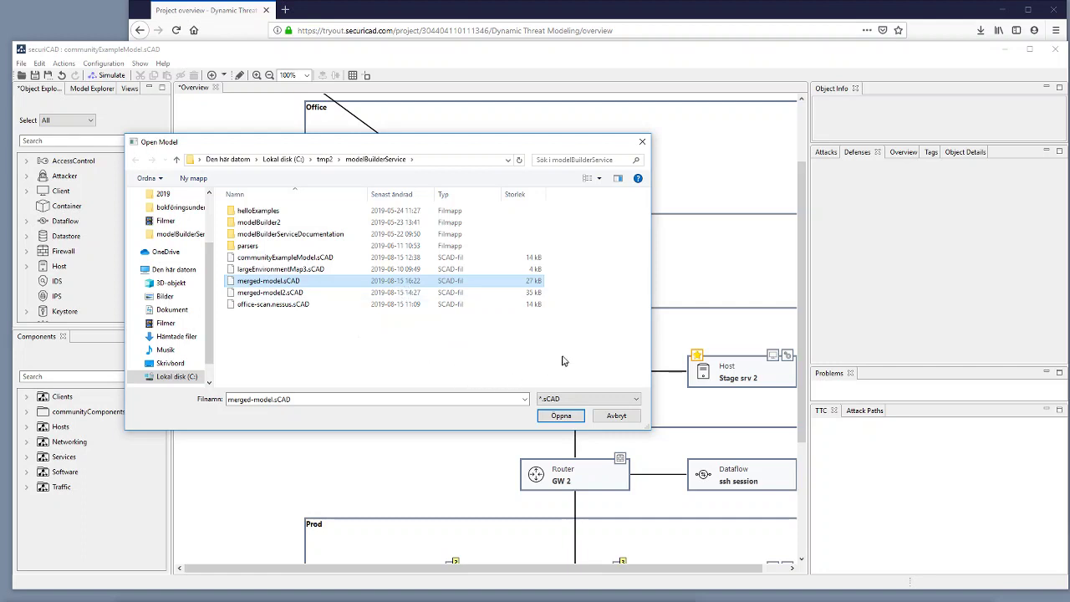
left_click(568, 417)
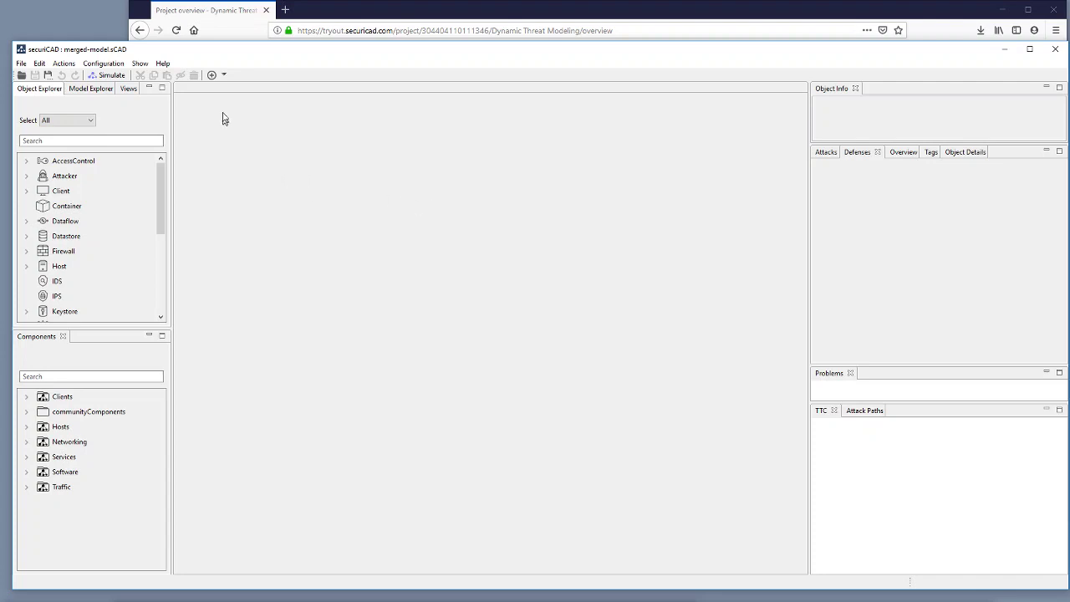
Add an empty View 1 and expand the Network list in Object Explorer
left_click(211, 74)
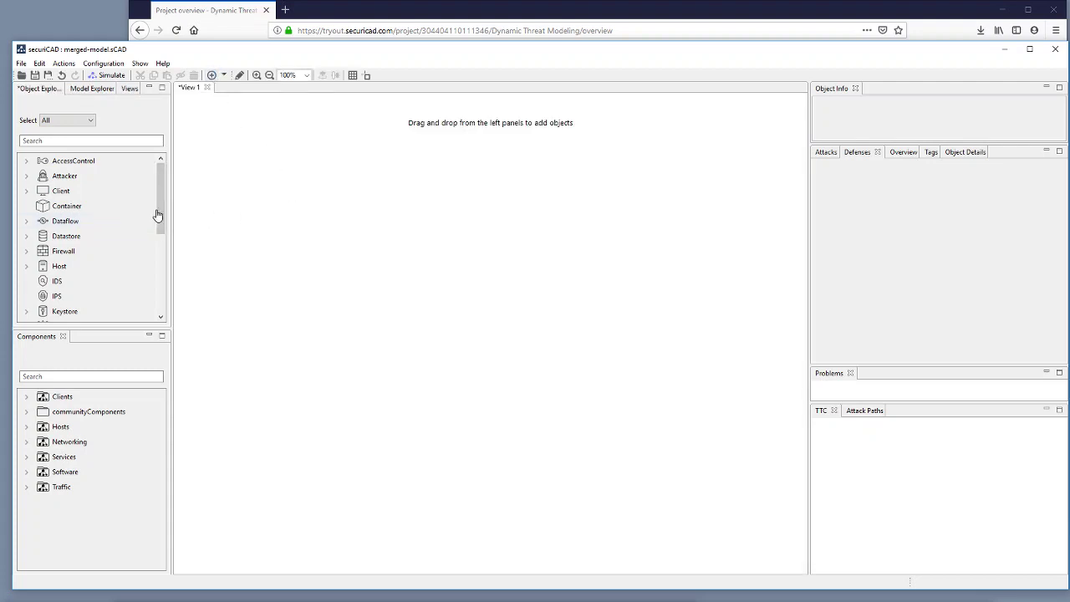
left_click_drag(160, 211, 159, 238)
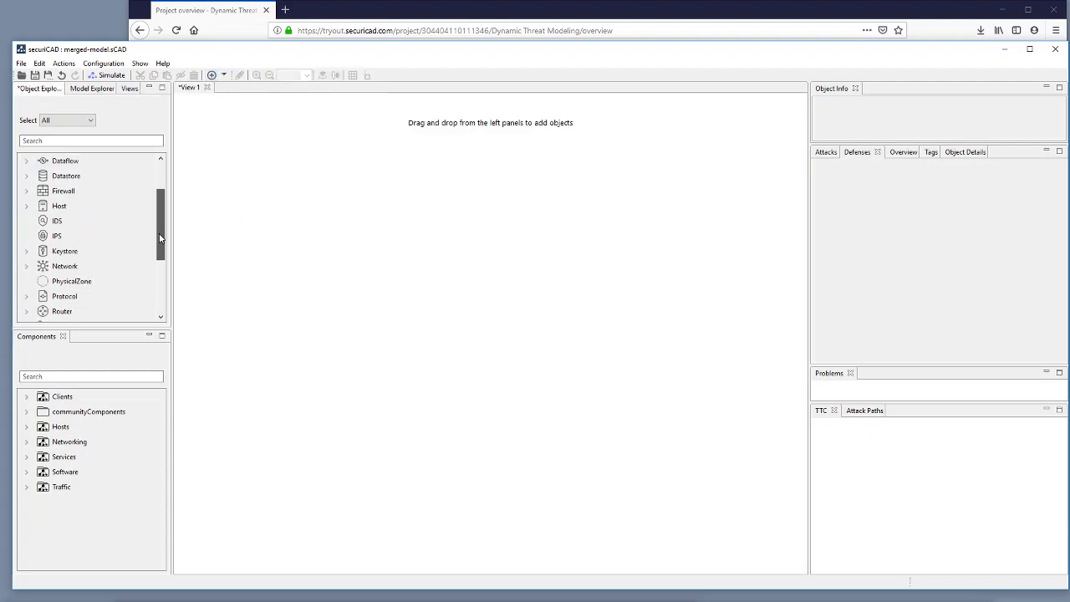
left_click(25, 267)
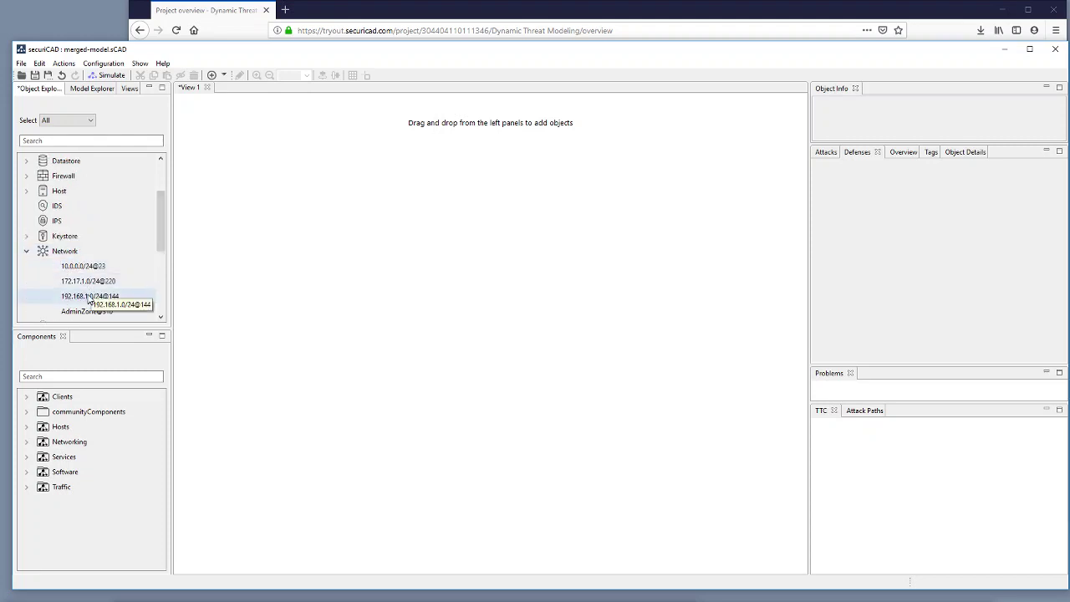
Place 192.168.1.0/24@144 in View 1 and show all 16 of its connected hosts
left_click_drag(89, 298, 306, 239)
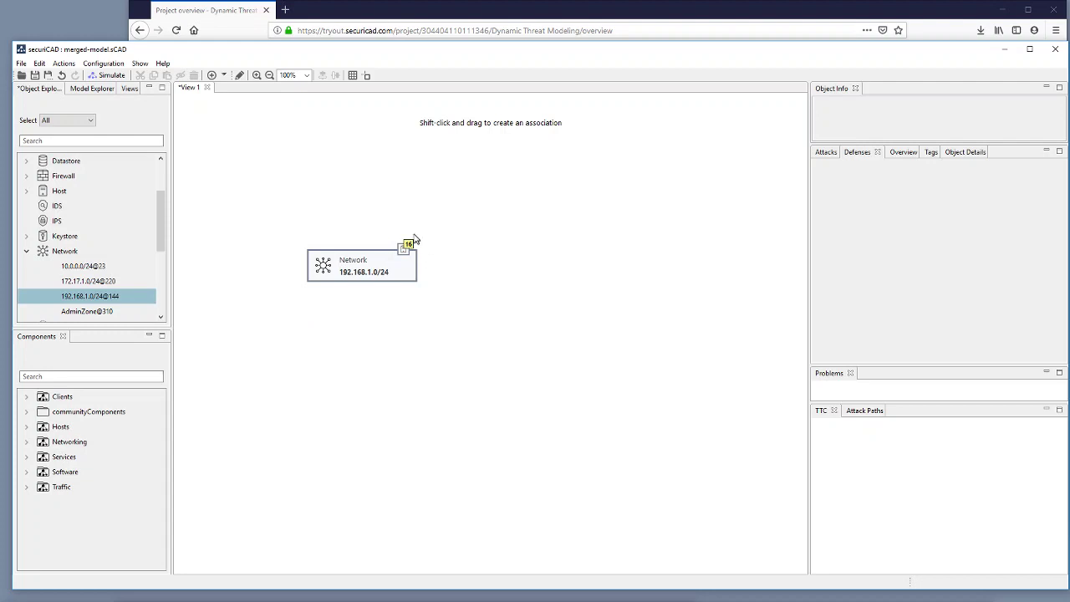
left_click_drag(388, 274, 368, 178)
mouse_move(363, 176)
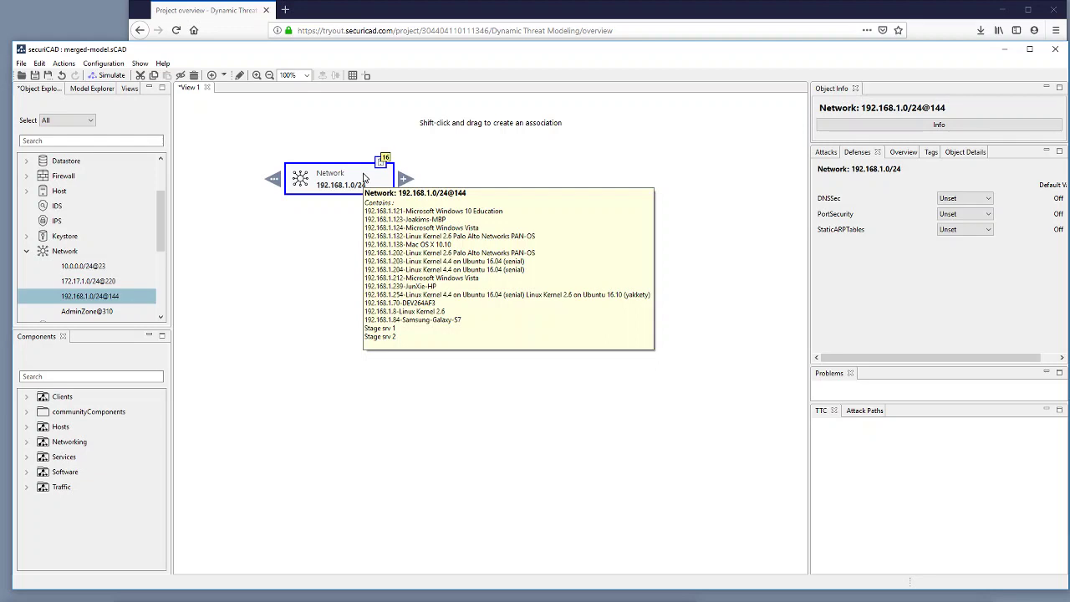
right_click(363, 176)
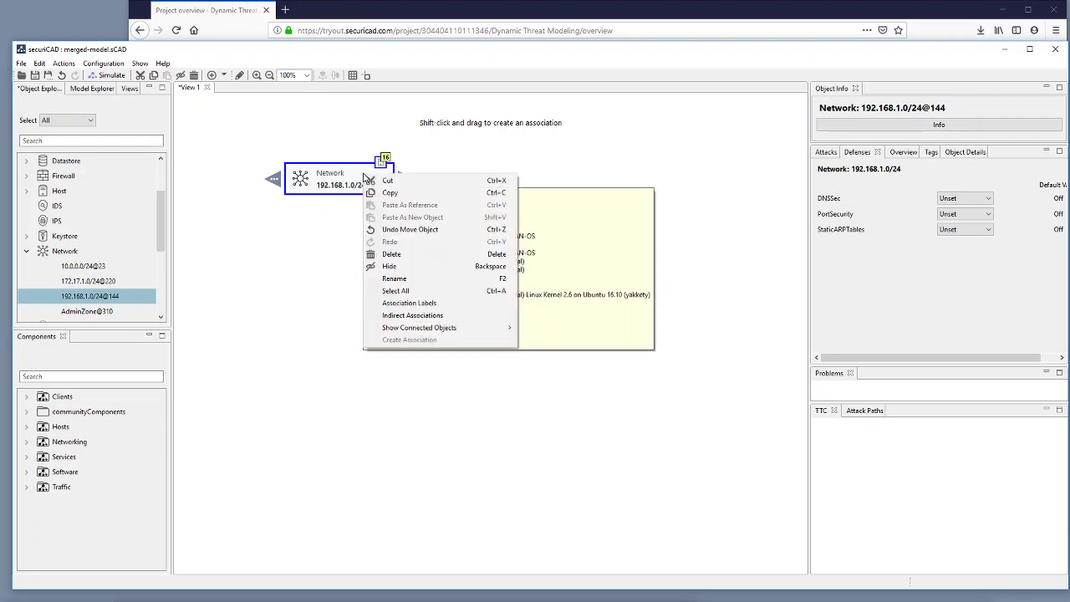
mouse_move(482, 330)
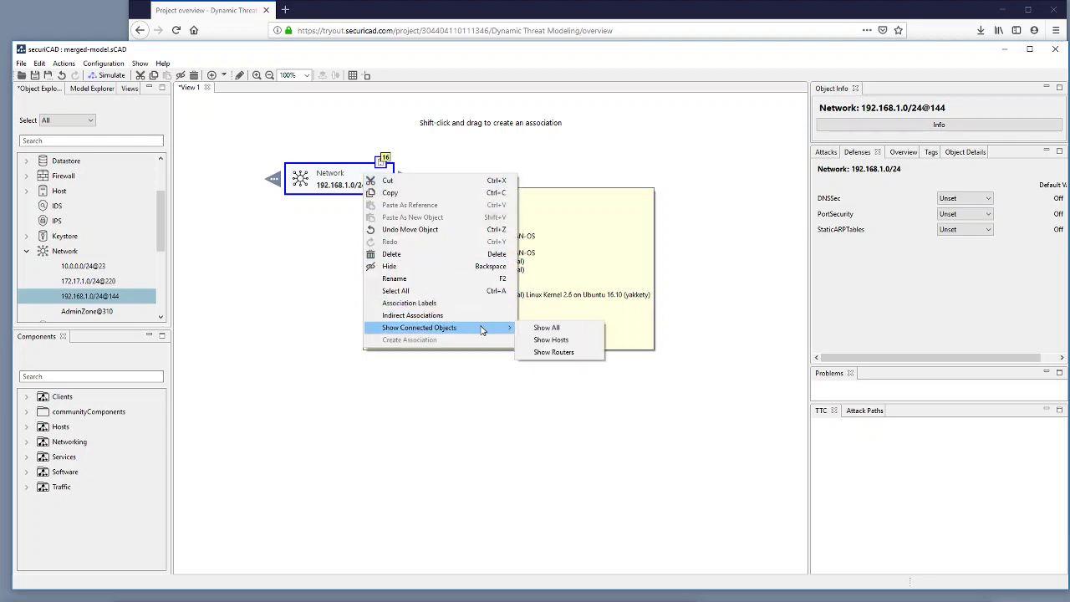
left_click(587, 341)
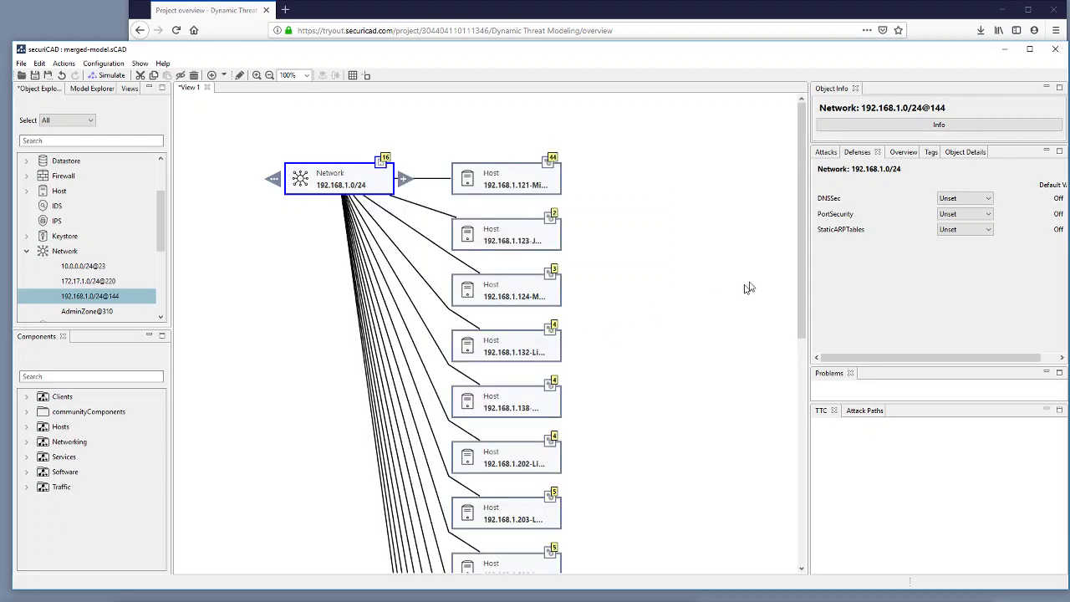
left_click_drag(798, 229, 798, 455)
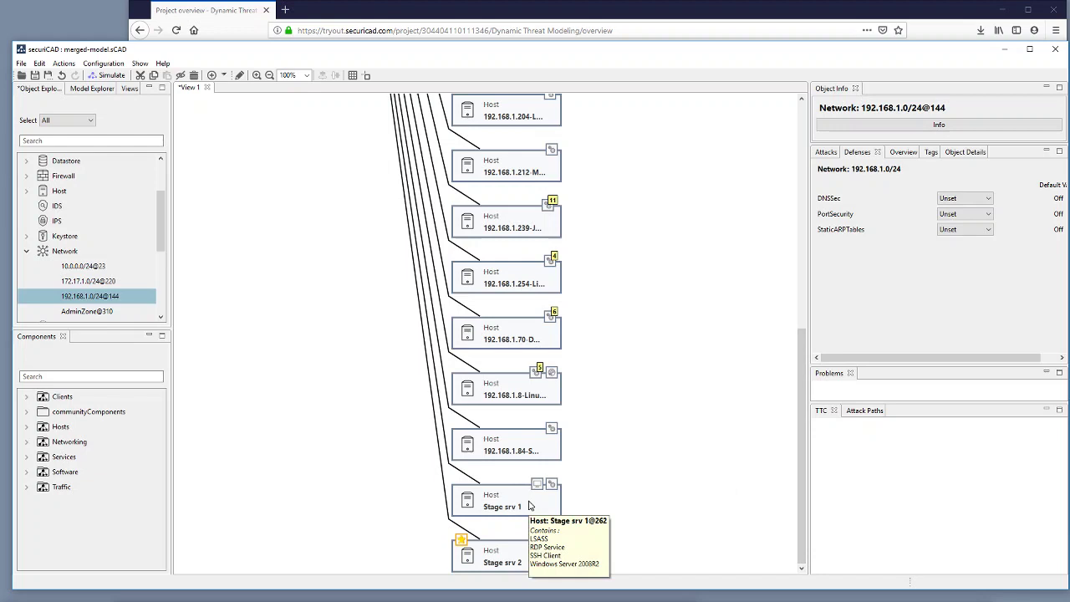
mouse_move(523, 560)
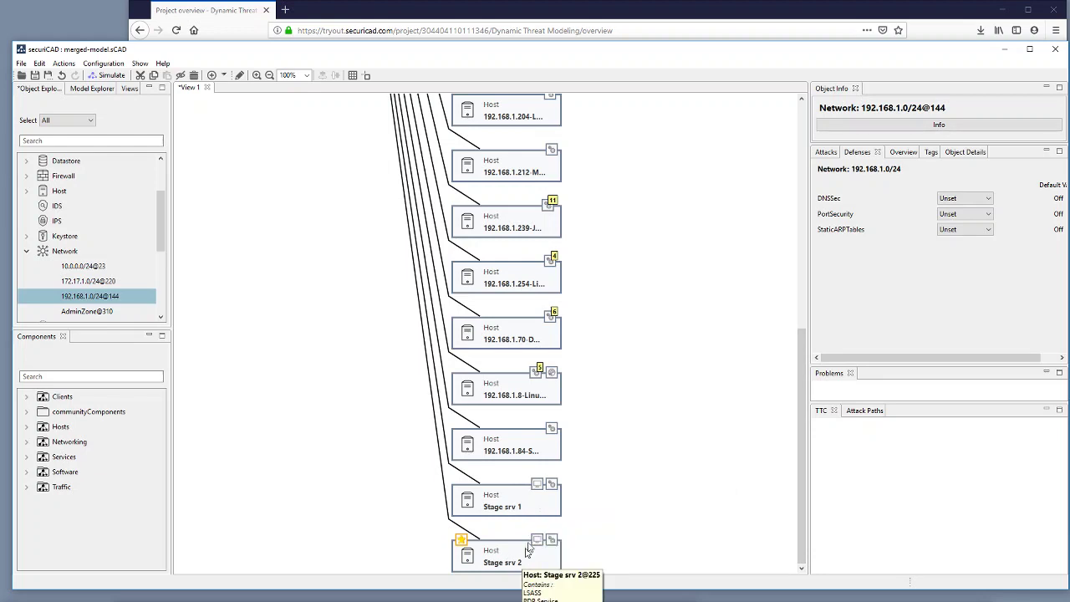
left_click_drag(799, 383, 770, 174)
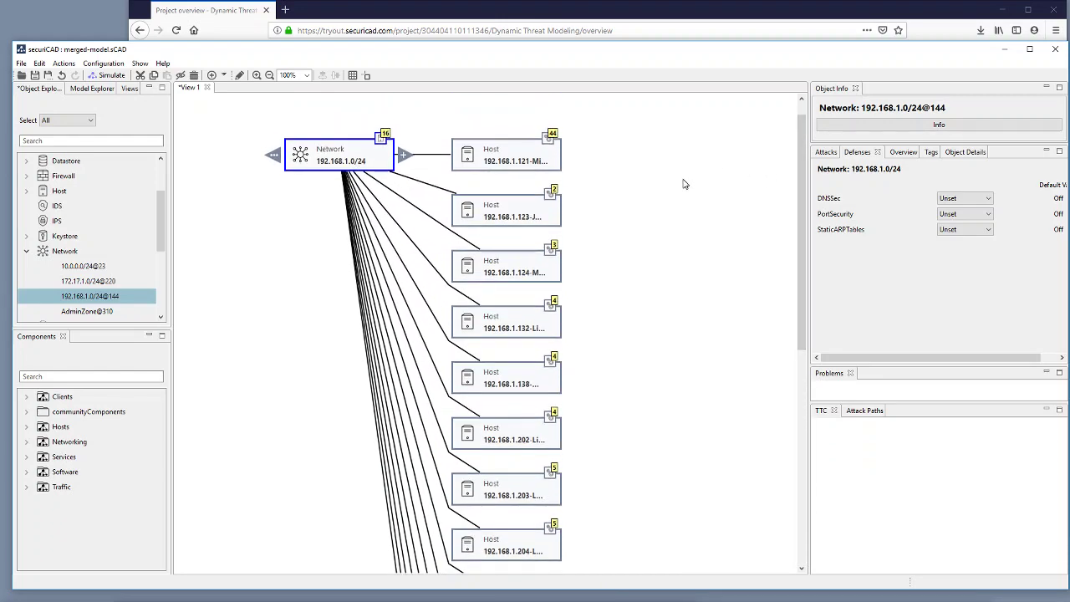
left_click(657, 282)
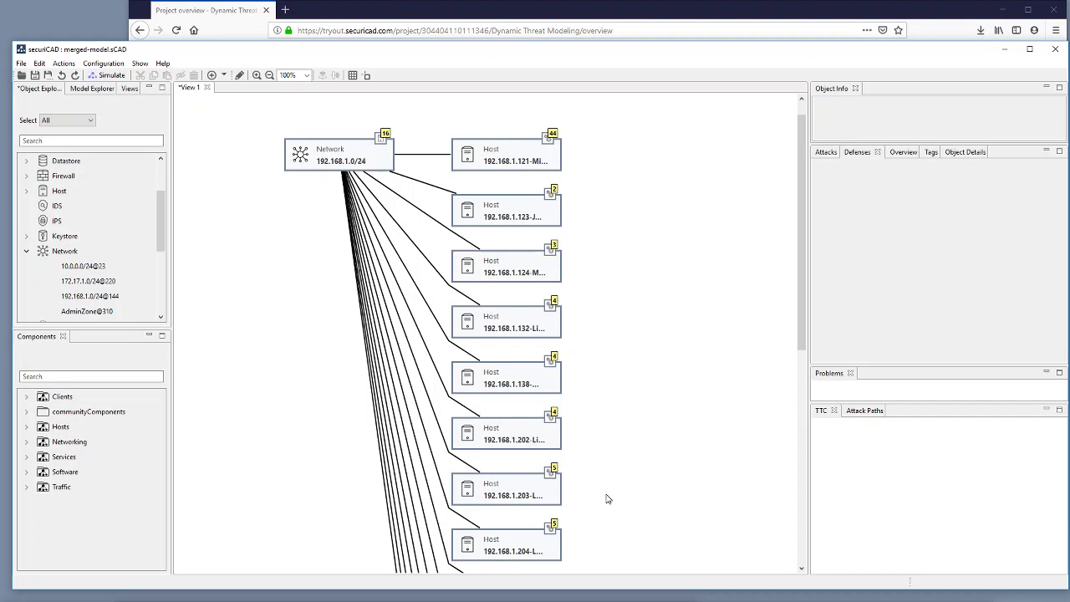
Show the five services running on host 192.168.1.203
left_click(522, 483)
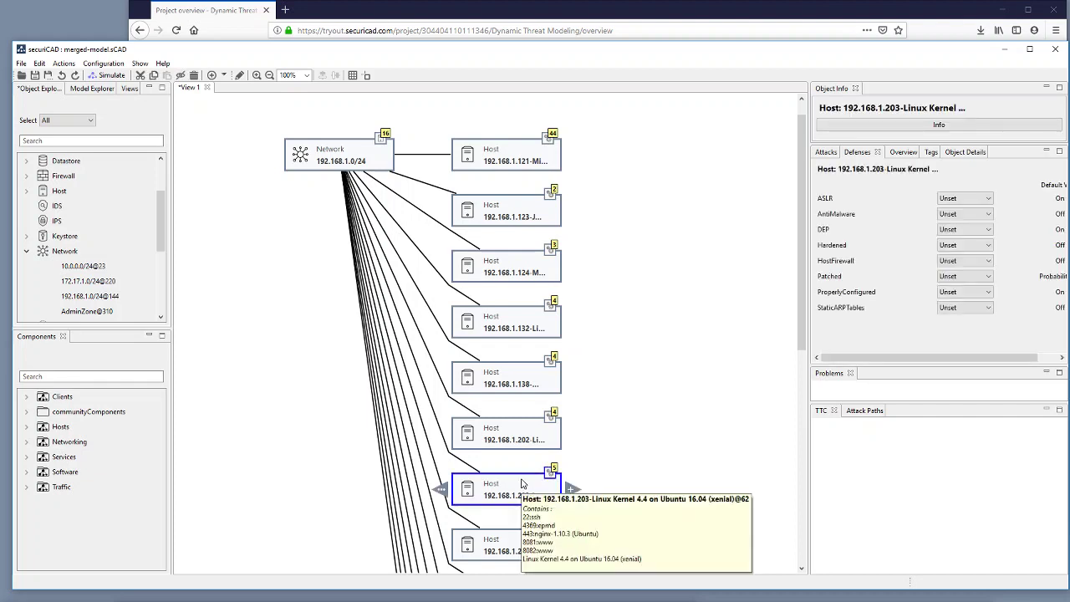
right_click(521, 484)
mouse_move(623, 459)
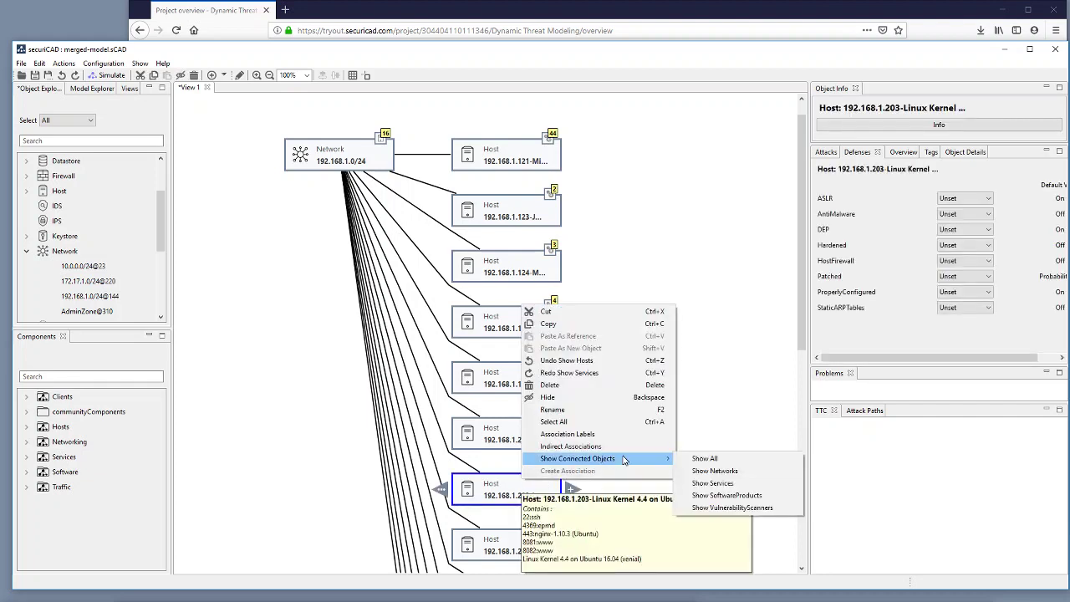
left_click(739, 483)
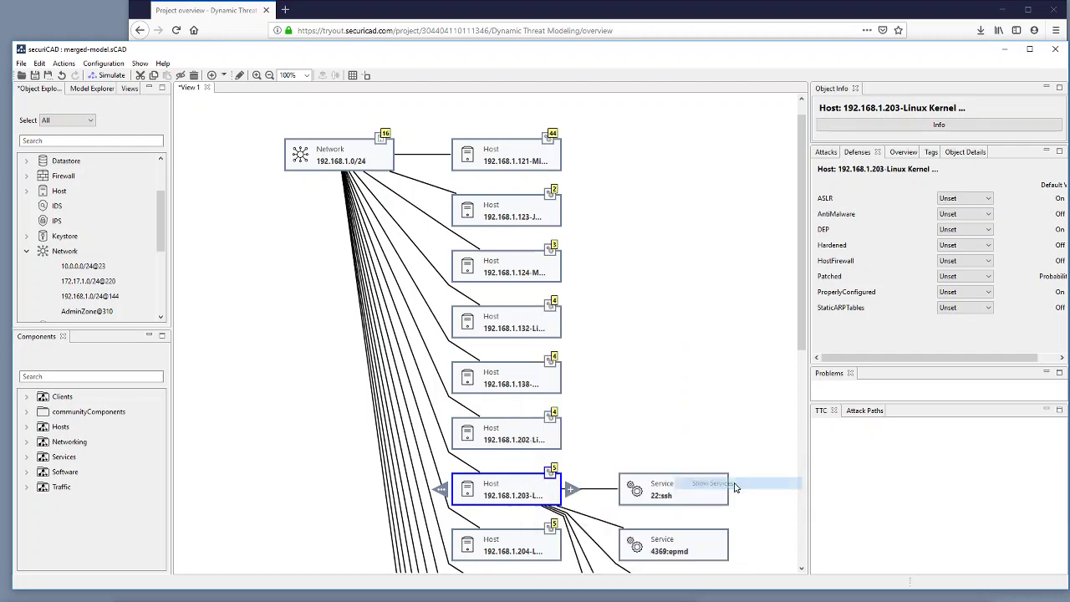
scroll(761, 409, "down", 5)
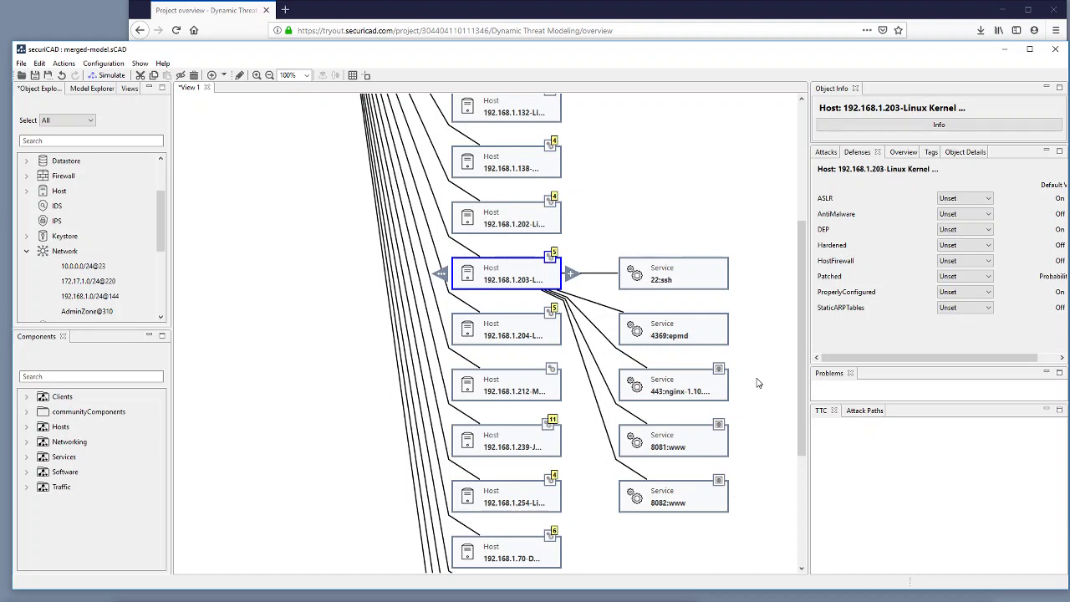
Select the 443:nginx-1.10.3 service and widen Object Info to edit its Patched probability (0.0)
left_click(689, 382)
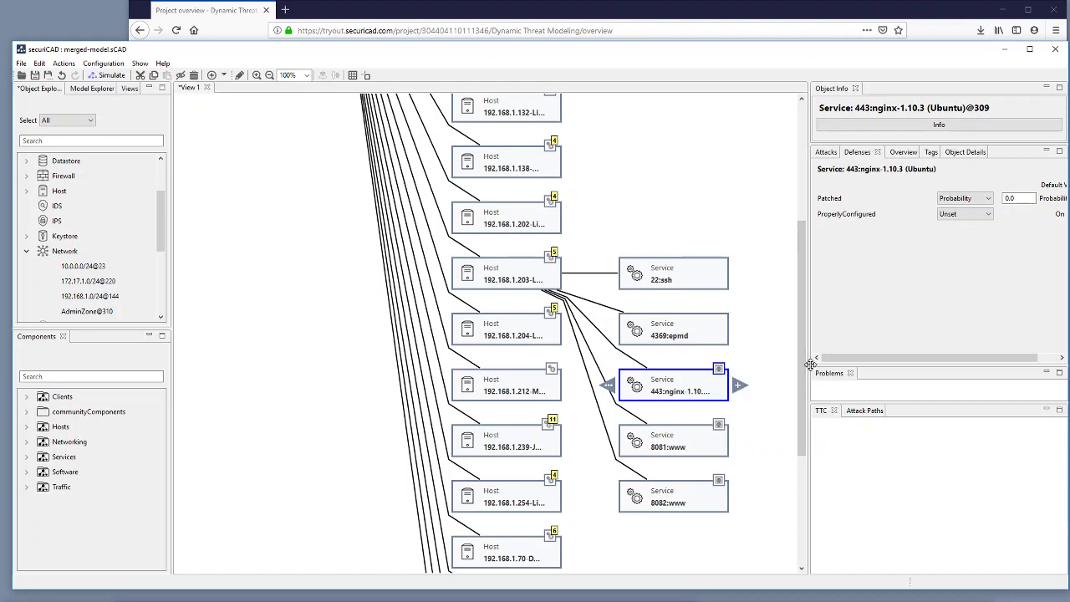
left_click_drag(810, 364, 767, 395)
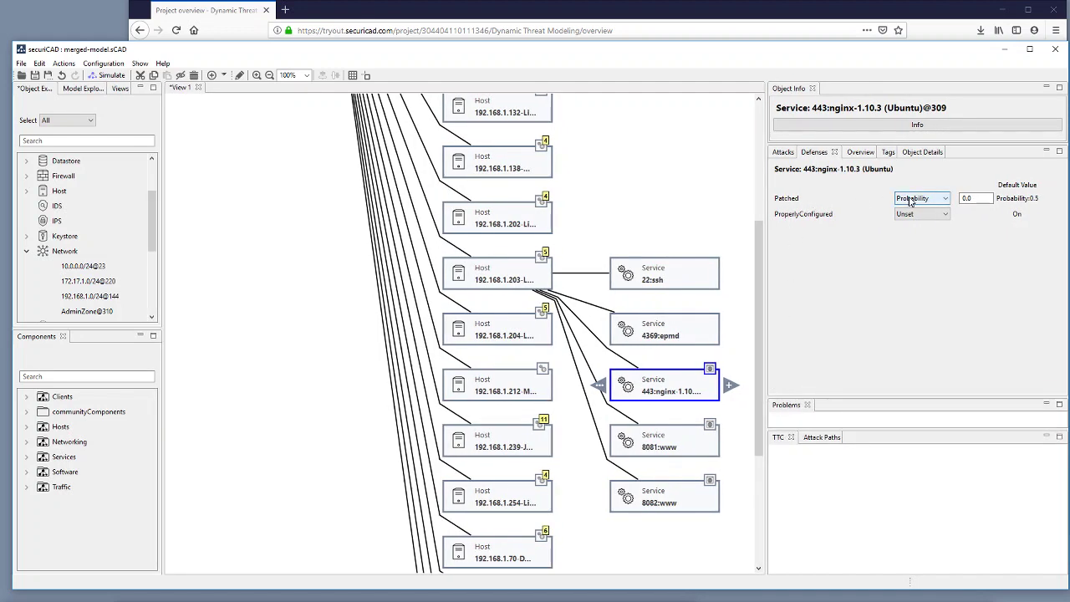
left_click(968, 199)
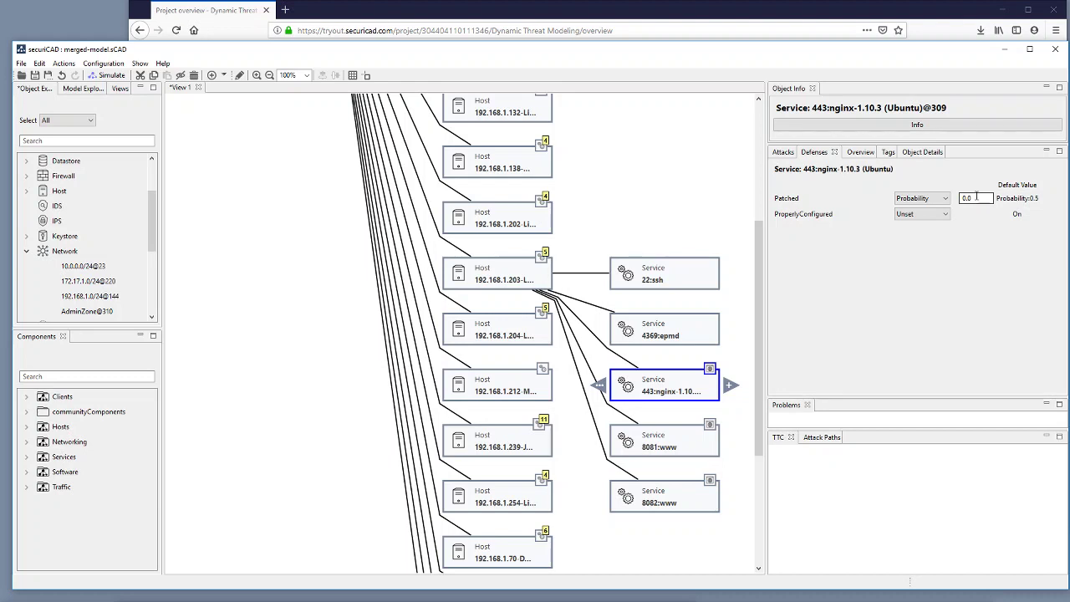
left_click(962, 264)
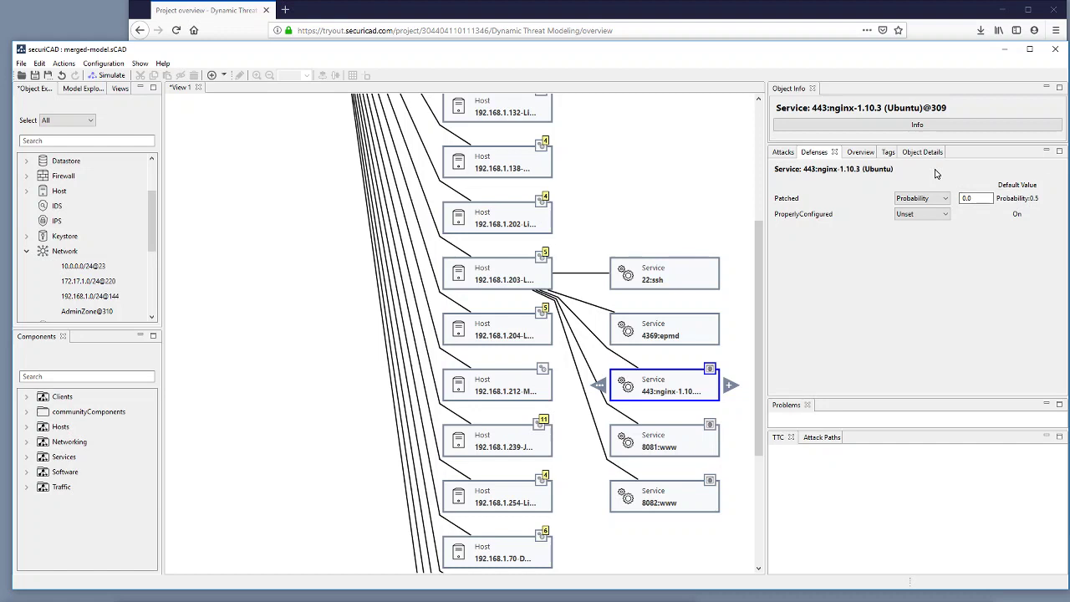
left_click(888, 152)
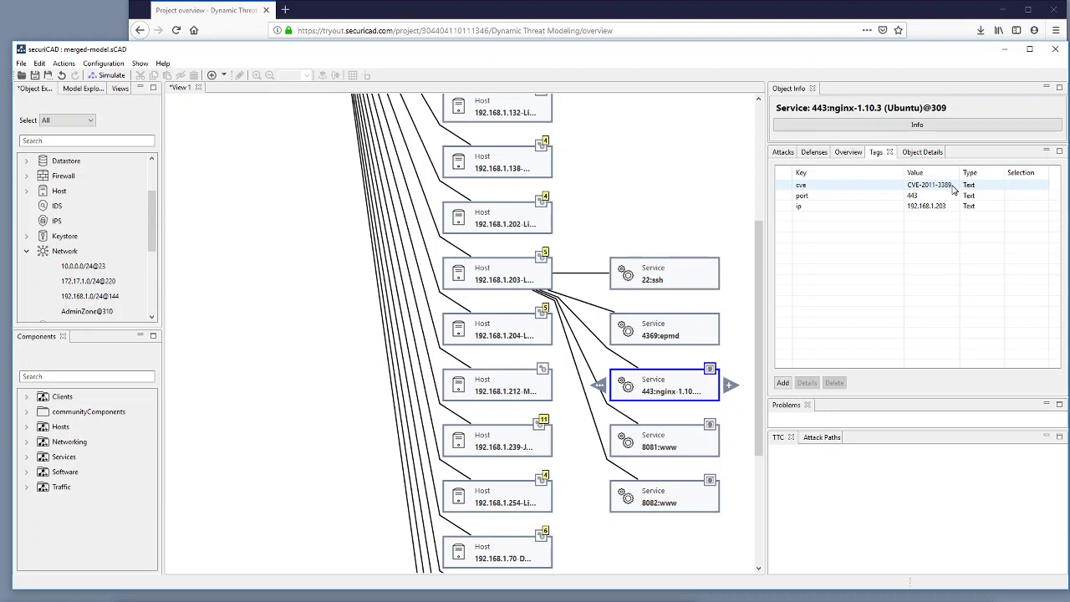
left_click(813, 153)
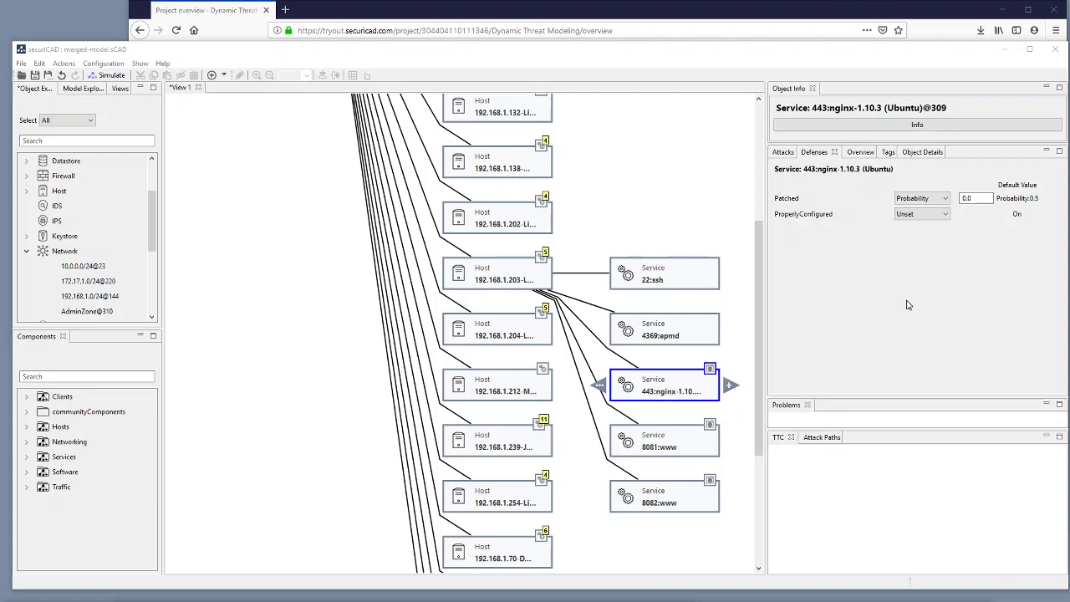
Save the model with Save as under the name baselineModel
left_click(21, 64)
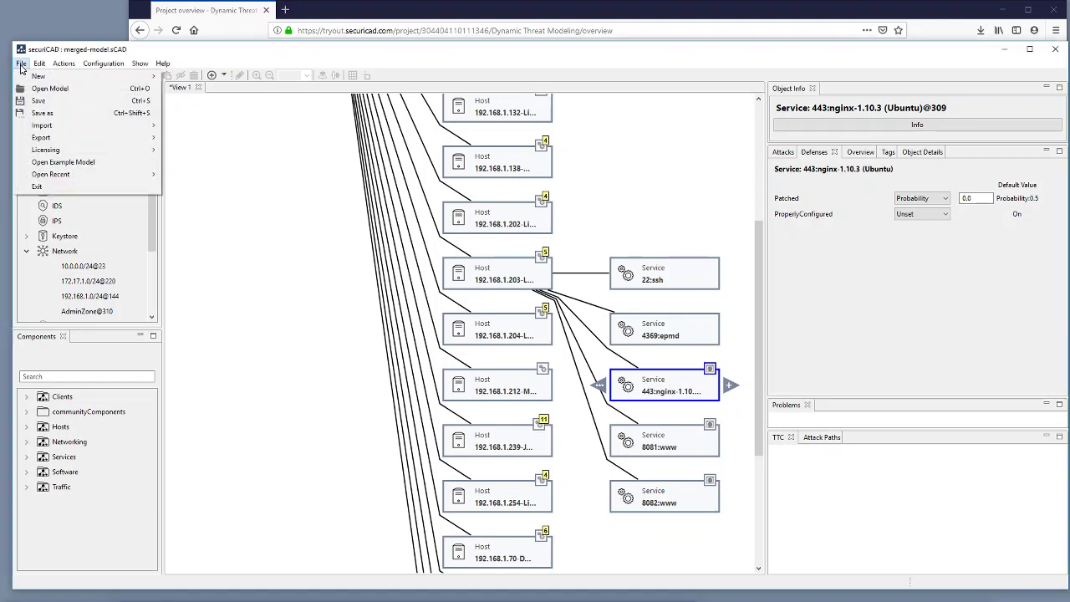
left_click(92, 112)
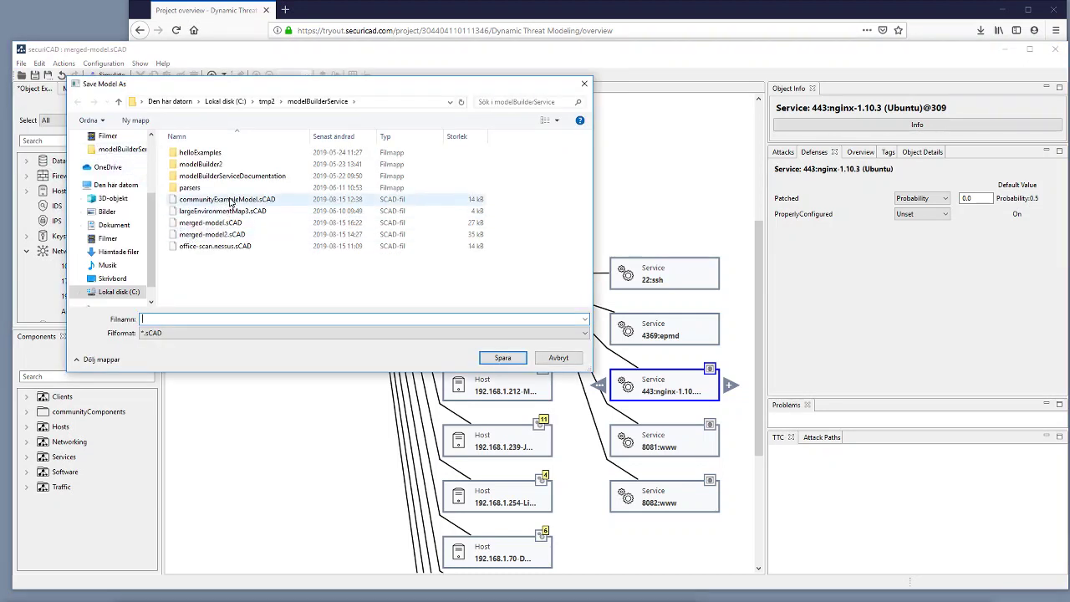
type("b")
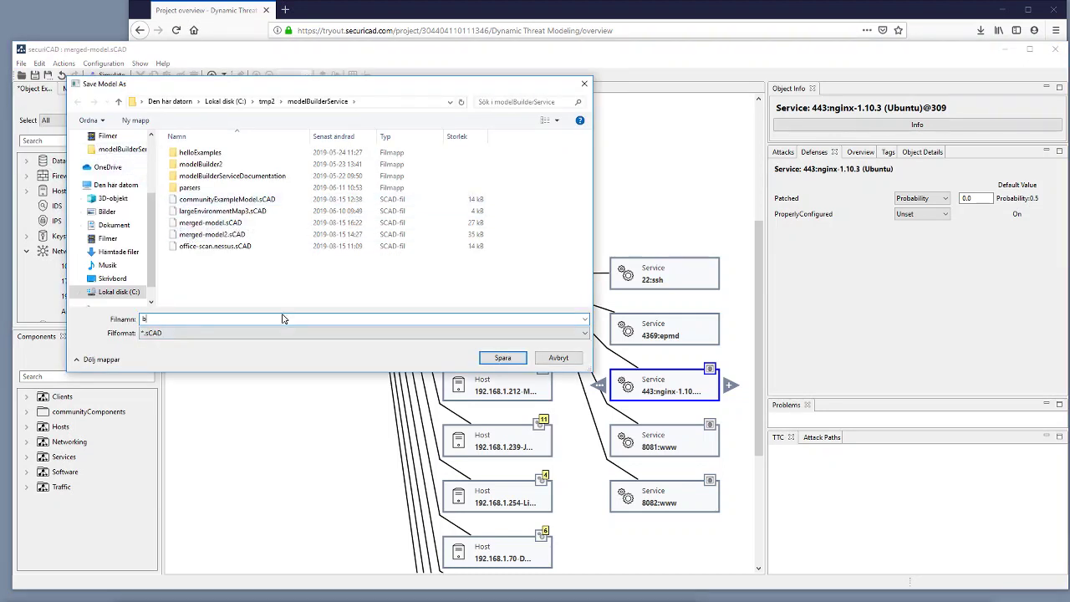
type("aselineModel")
key("Return")
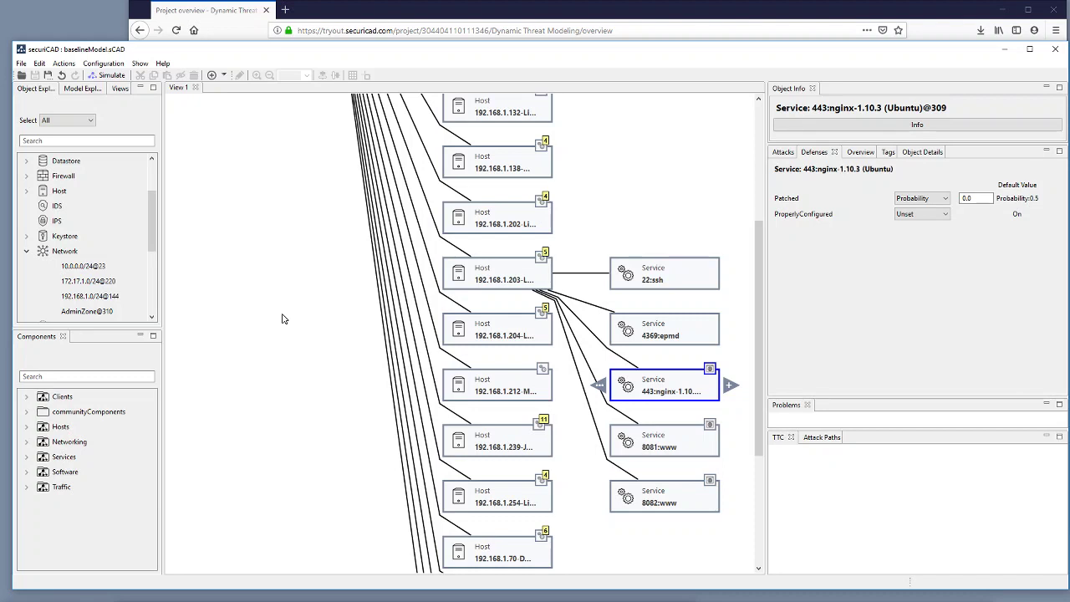
Upload baselineModel.sCAD to the securiCAD Enterprise project as a new model
left_click(350, 17)
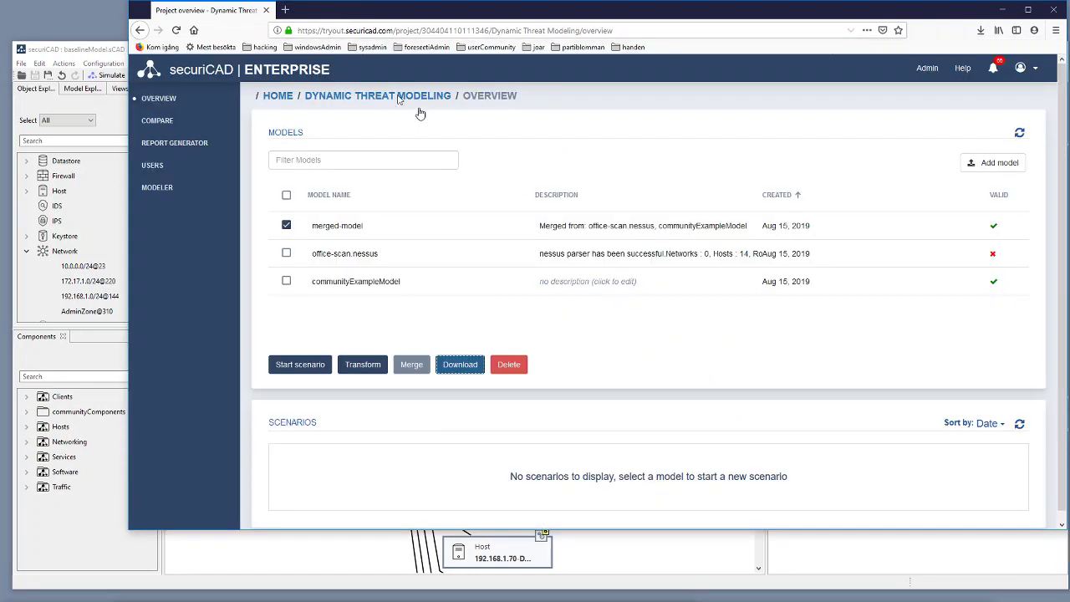
left_click(995, 166)
left_click(602, 165)
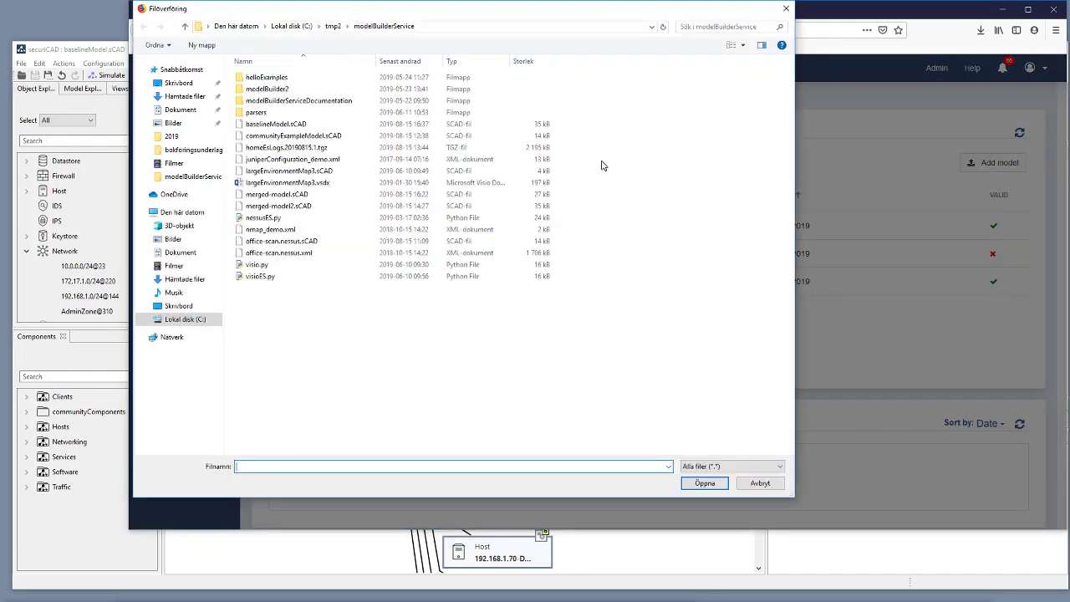
left_click(285, 126)
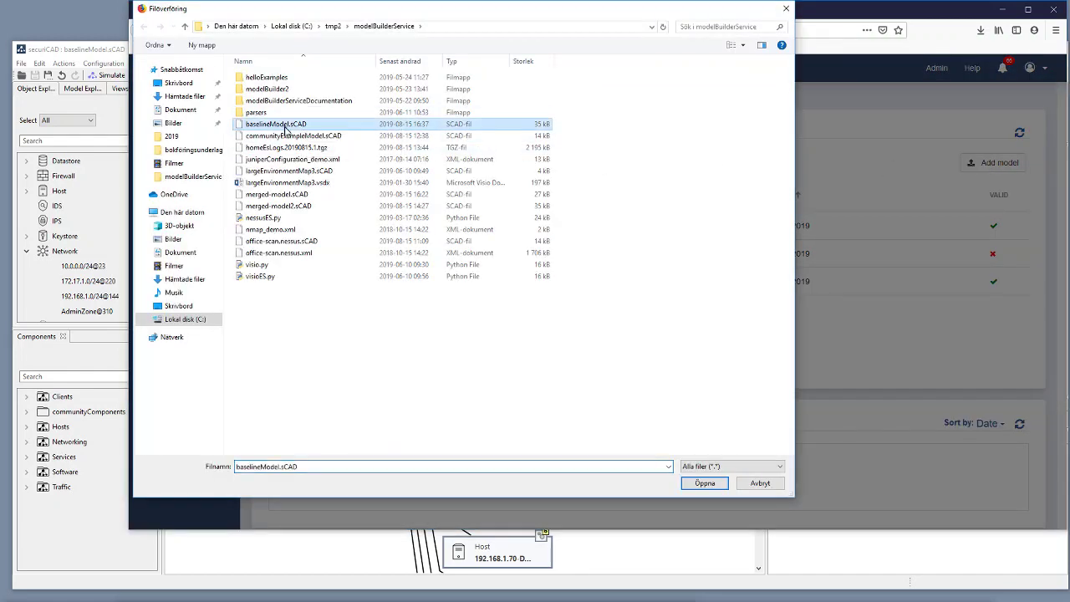
left_click(705, 485)
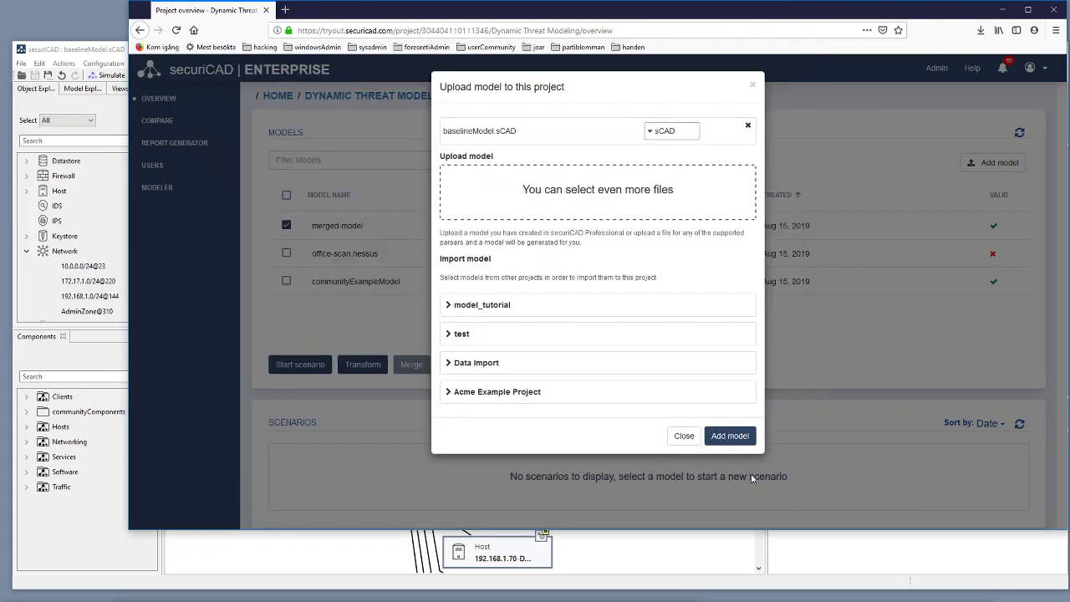
left_click(740, 436)
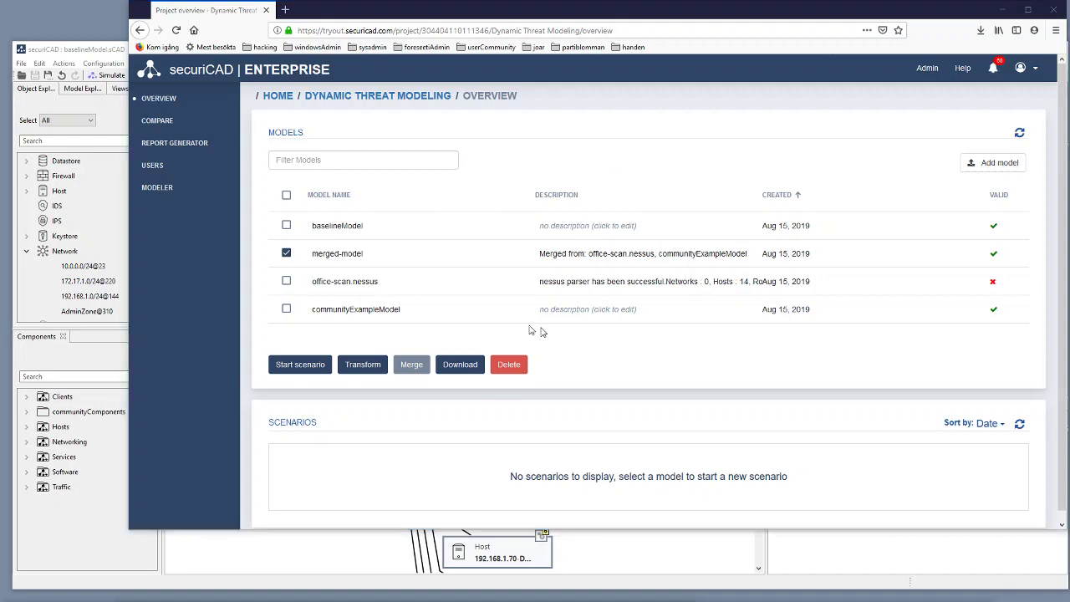
Delete the three old models, including office-scan.nessus and communityExampleModel
left_click(286, 282)
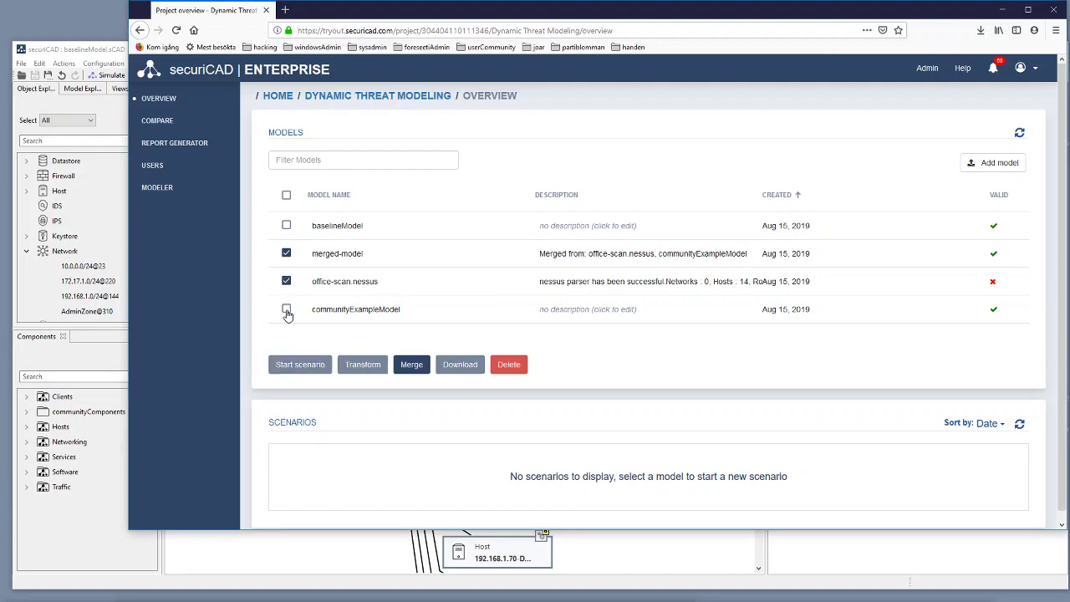
left_click(287, 309)
left_click(520, 365)
left_click(738, 195)
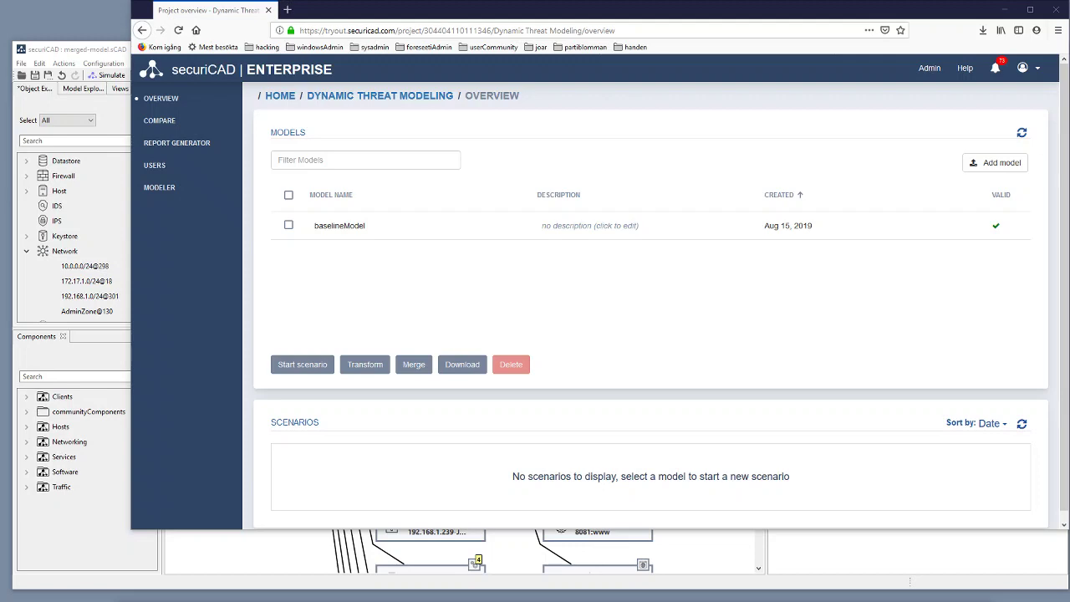
Search office-scan.nessus.xml for 192.168.1.203 to reach that host's ReportHost entry
key("alt+Tab")
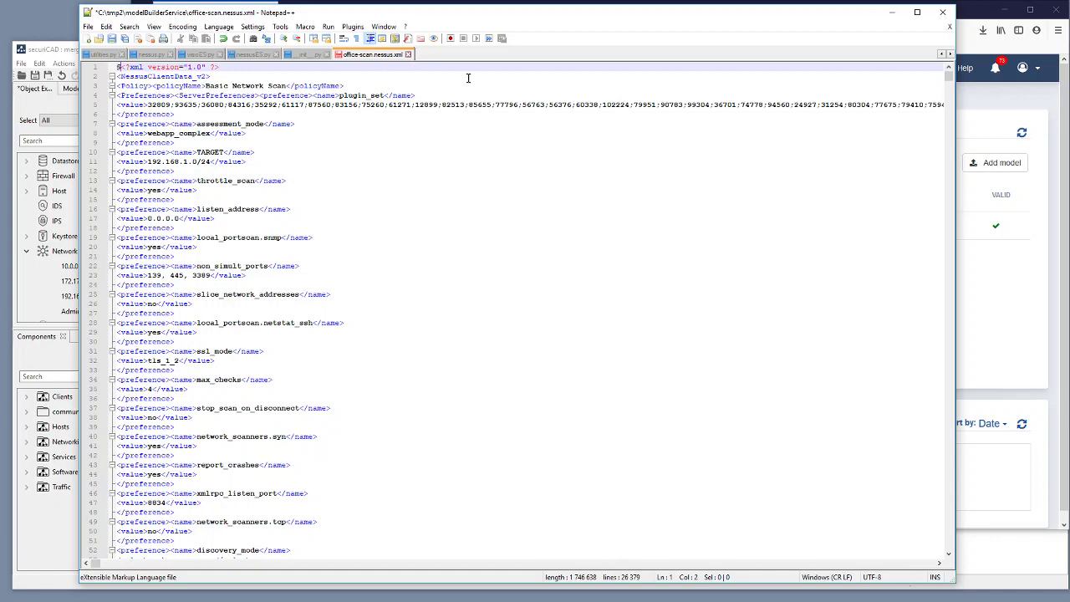
left_click(606, 201)
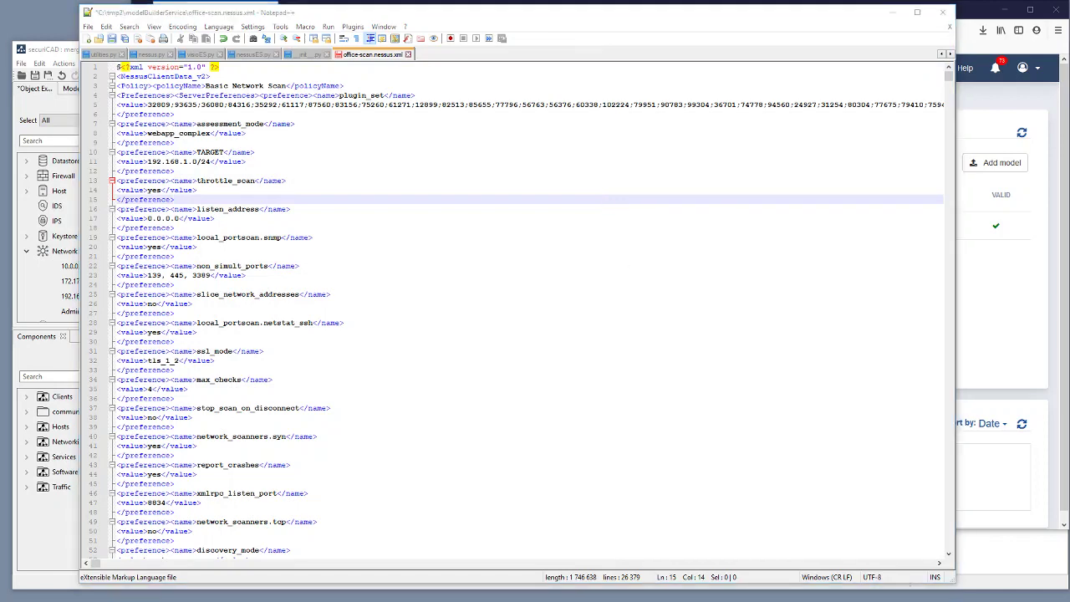
key("ctrl+f")
left_click_drag(688, 341, 683, 255)
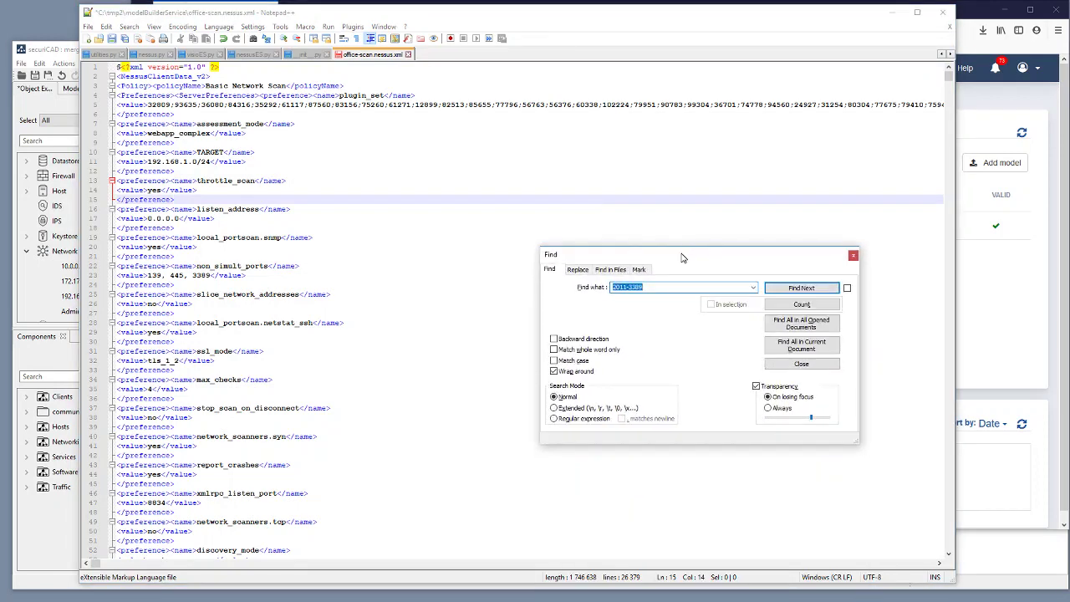
type("192.168.1.203")
key("ctrl+a")
key("Return")
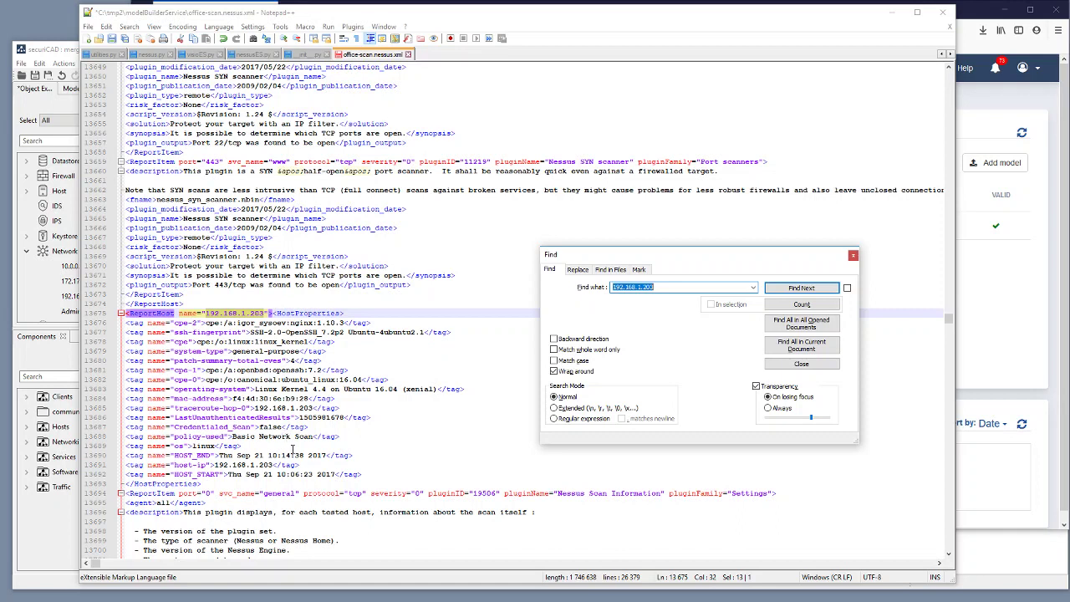
Find the CVE-2011-3389 finding and delete its entire ReportItem block from the scan
left_click(376, 475)
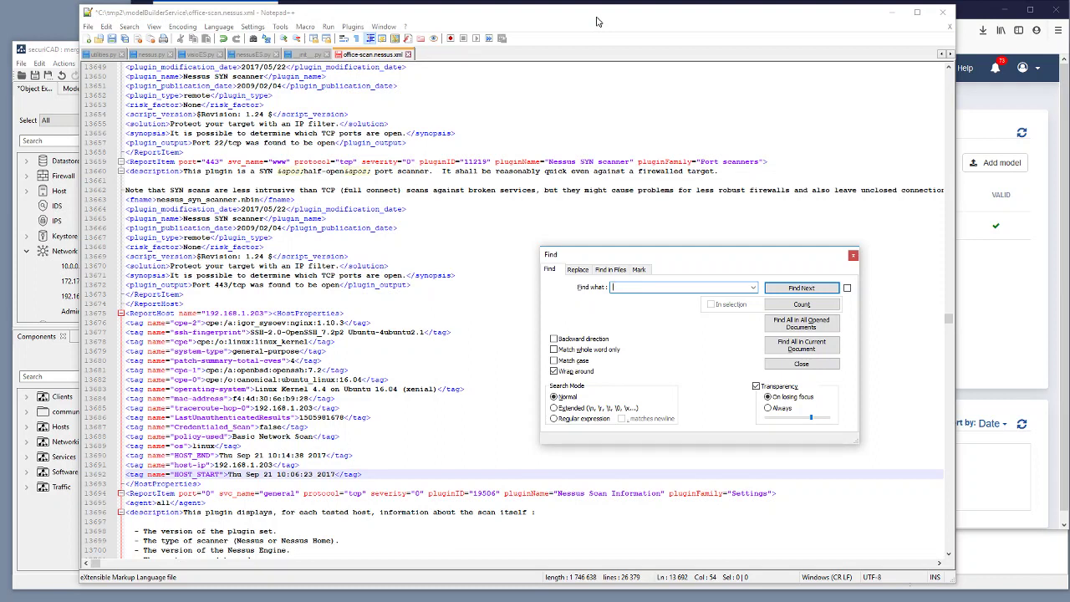
type("2011-3389")
key("Return")
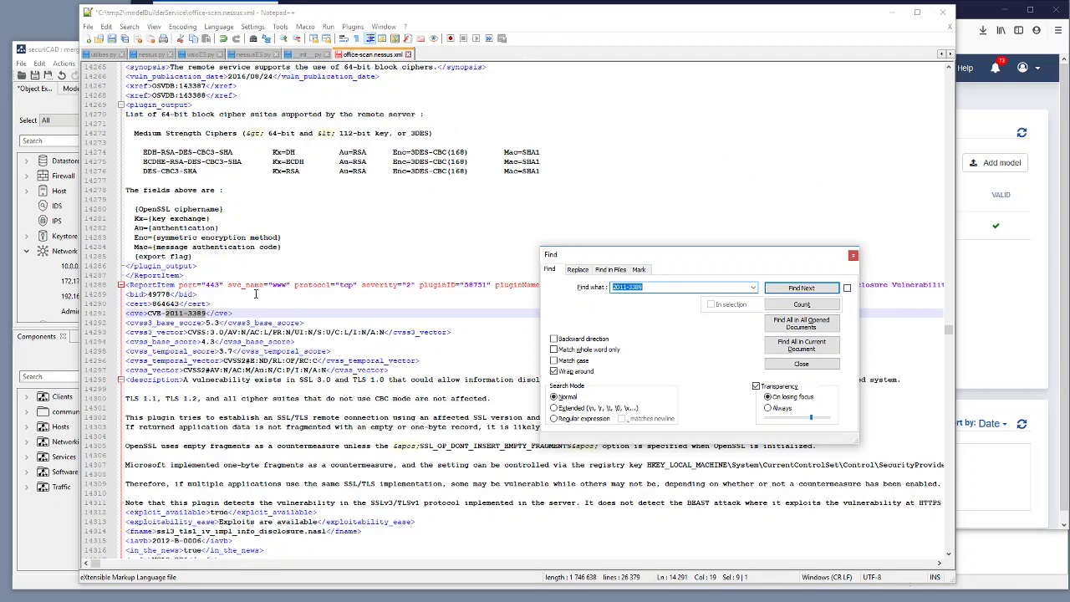
left_click(136, 285)
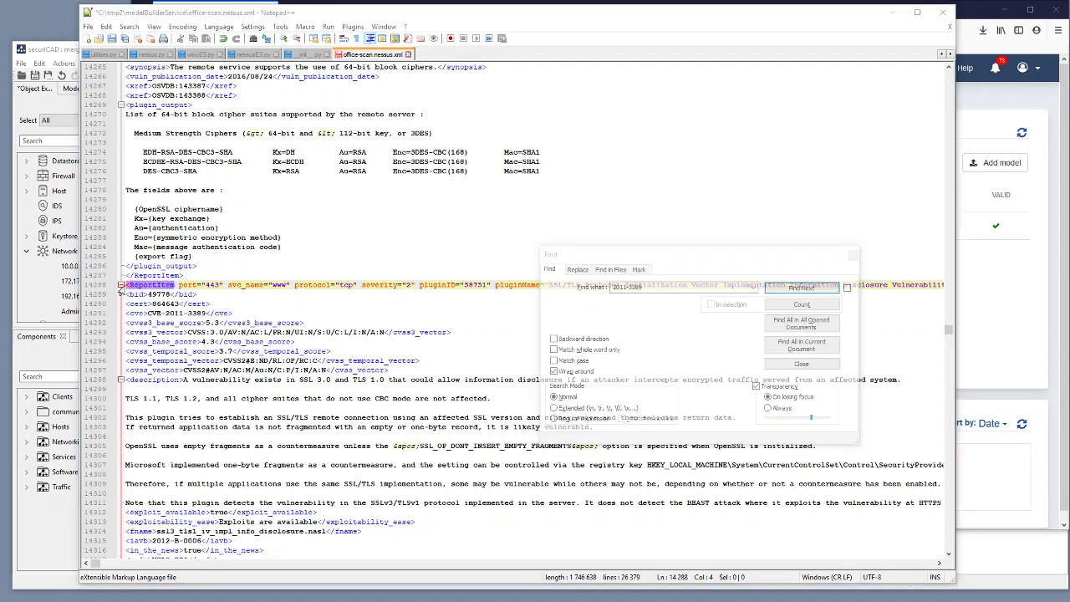
left_click_drag(127, 285, 270, 513)
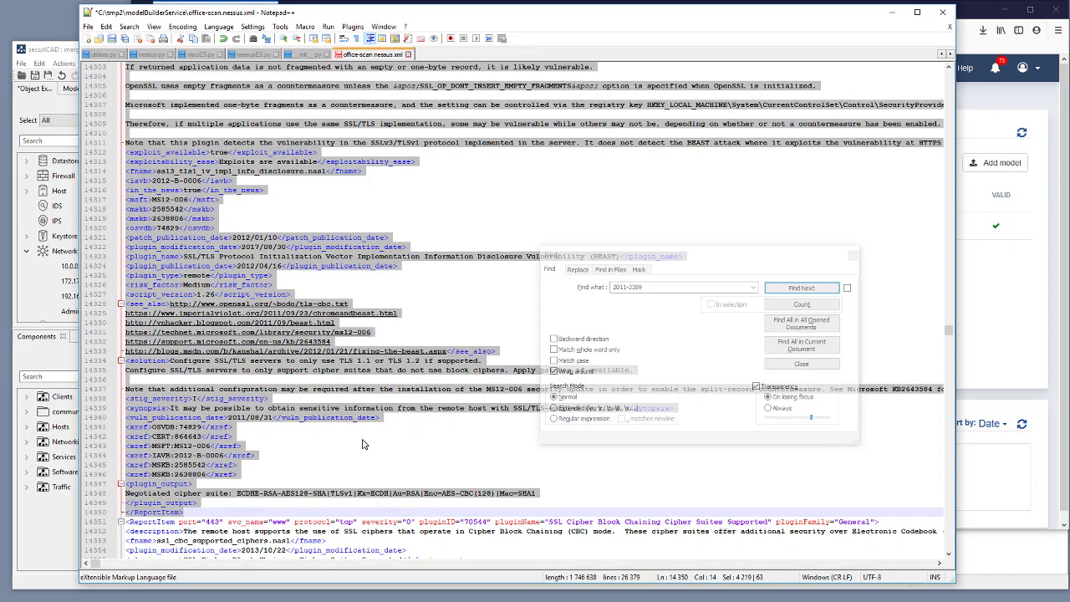
key("Delete")
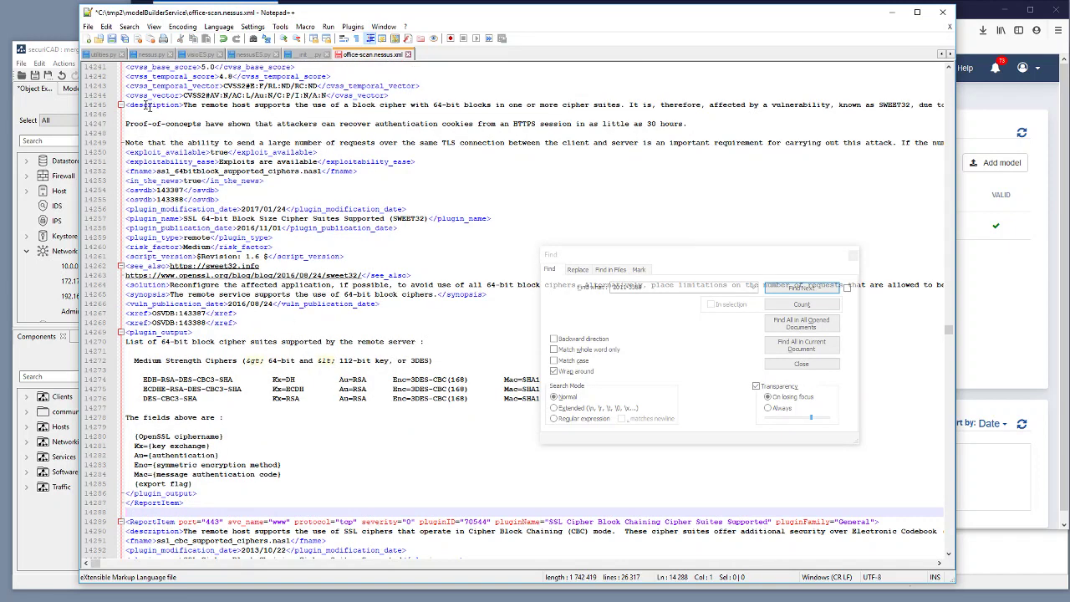
Save the edited scan as office-scan2.nessus.xml and return to securiCAD Enterprise
left_click(88, 27)
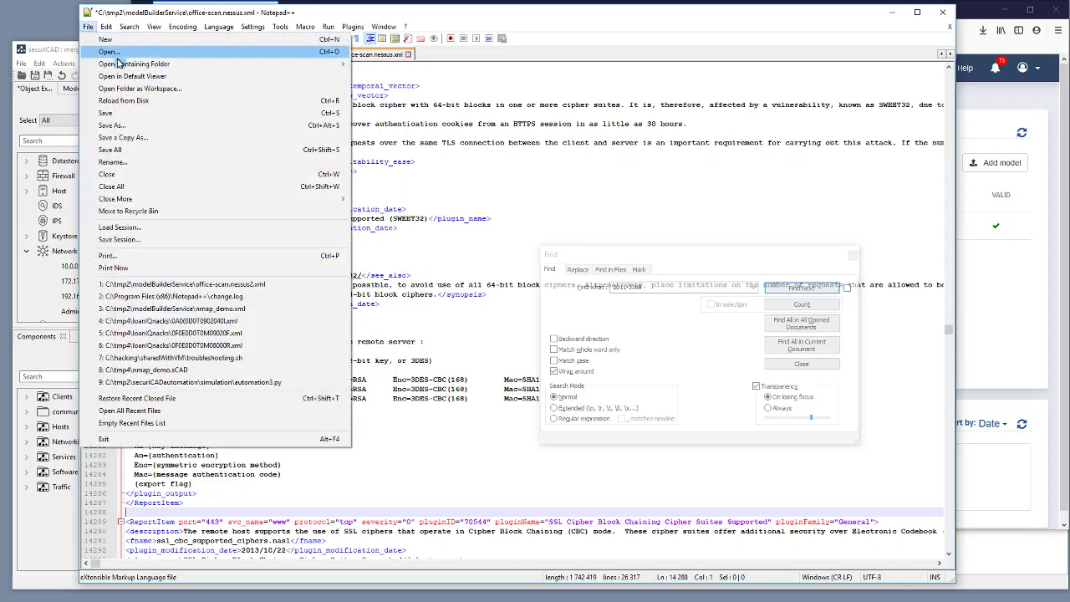
left_click(161, 125)
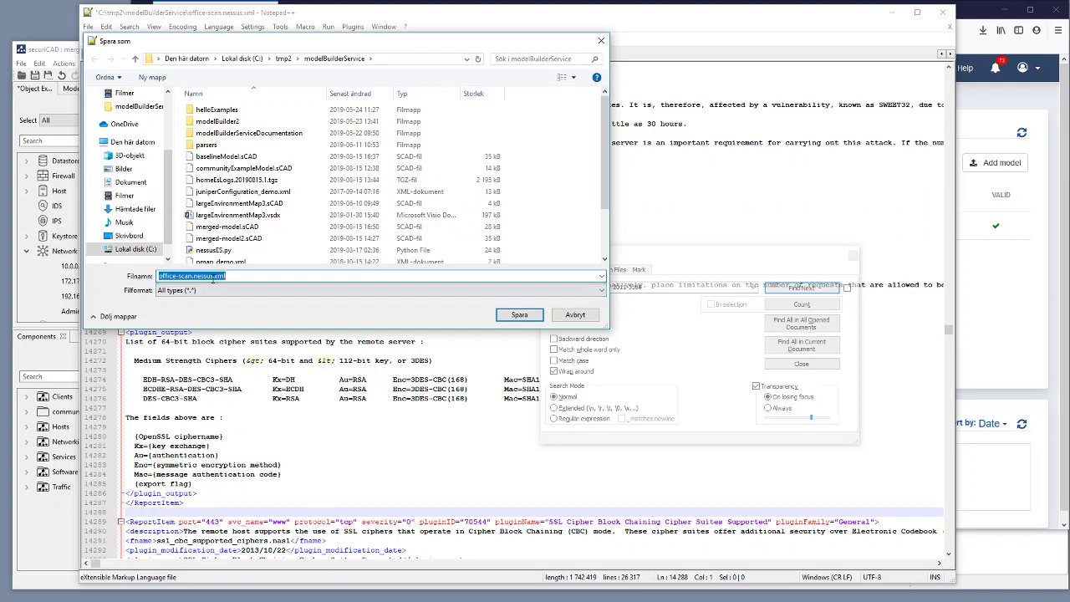
left_click(214, 276)
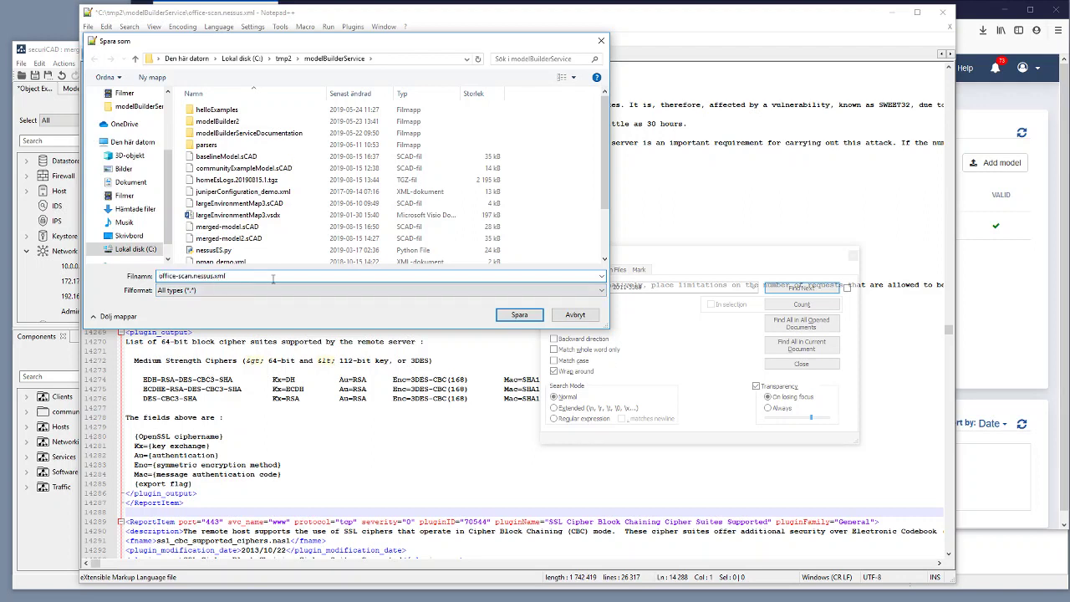
key("BackSpace")
type("_second.")
type("ound")
key("Return")
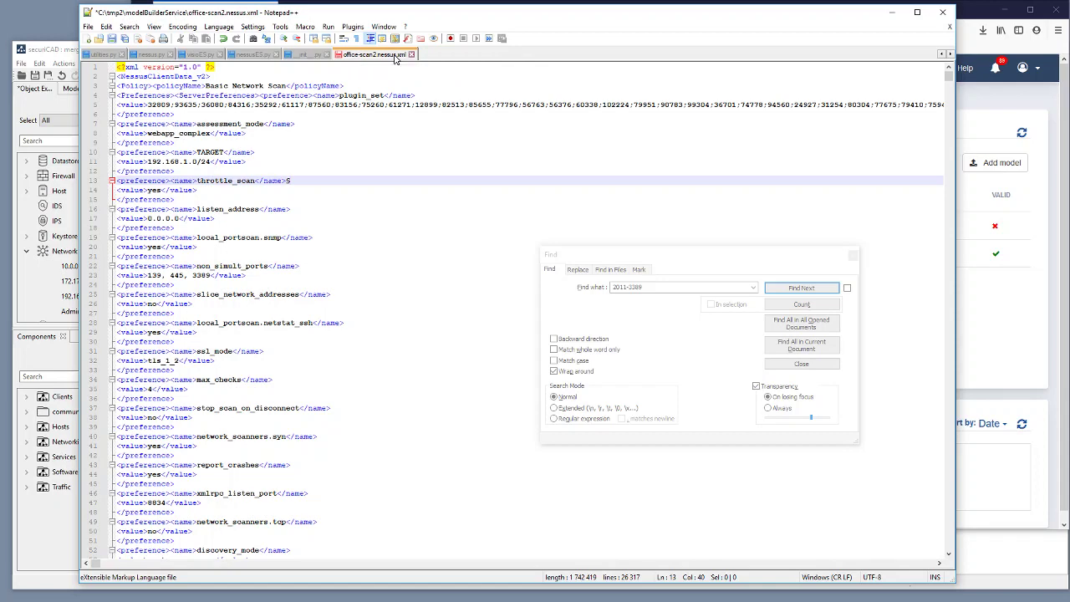
key("BackSpace")
key("alt+Tab")
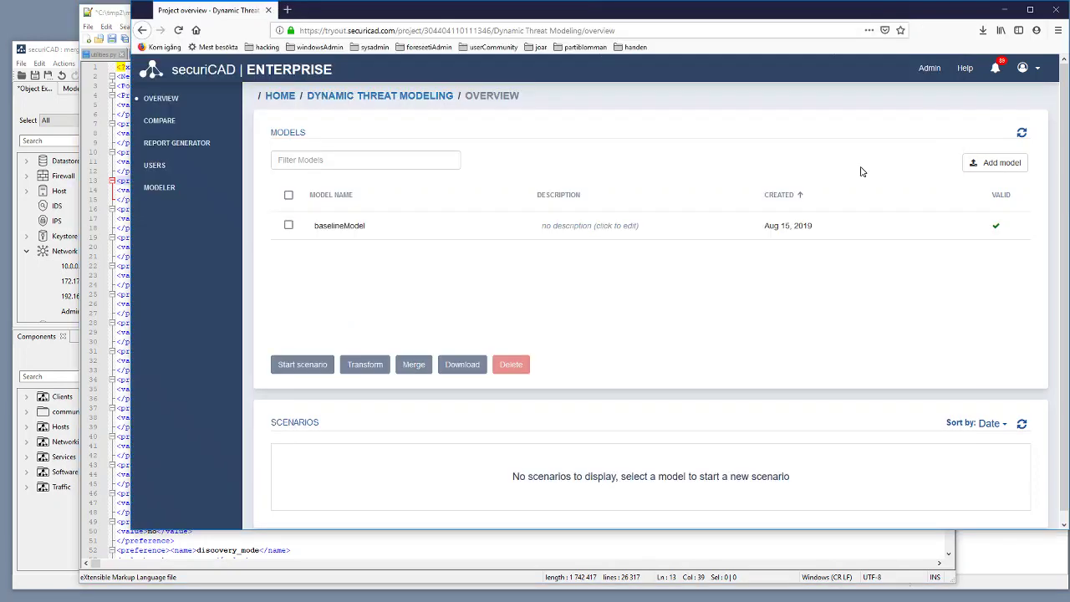
Upload office-scan2.nessus.xml as a model using the nessus scan results parser
left_click(1003, 164)
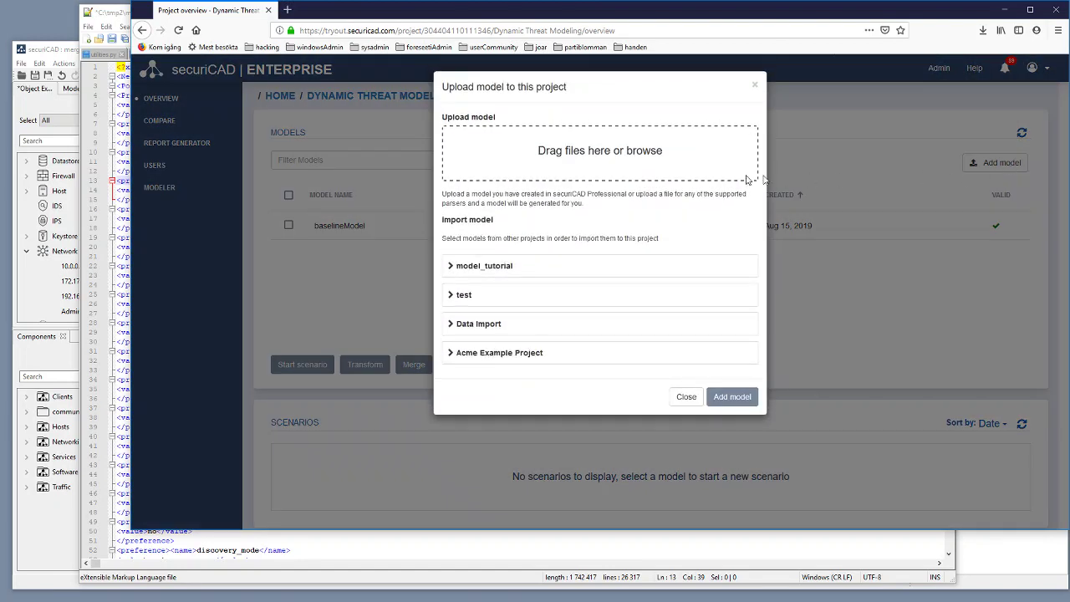
left_click(642, 151)
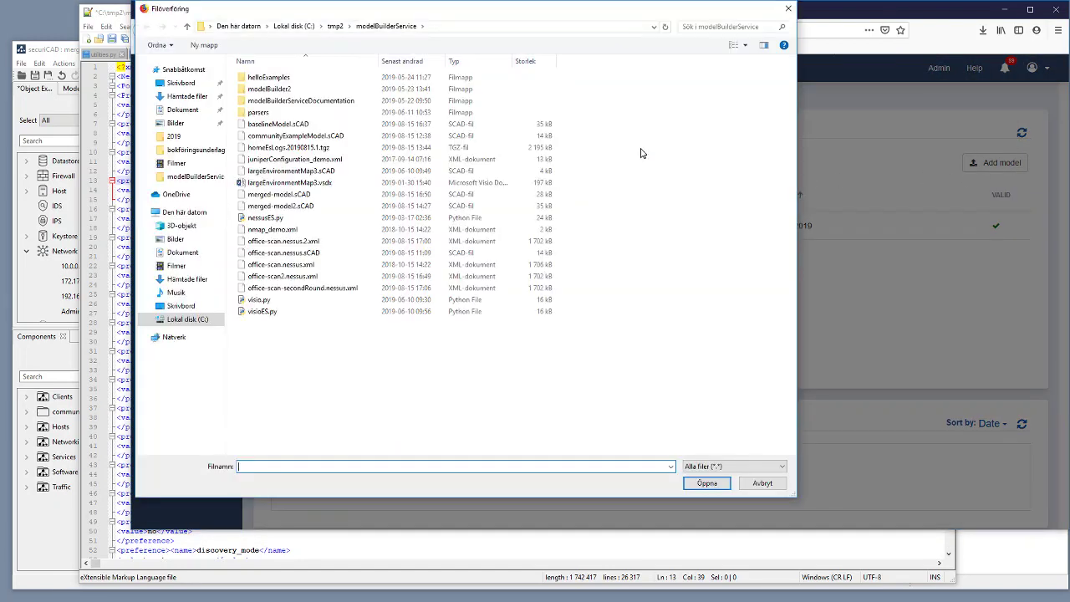
left_click(285, 279)
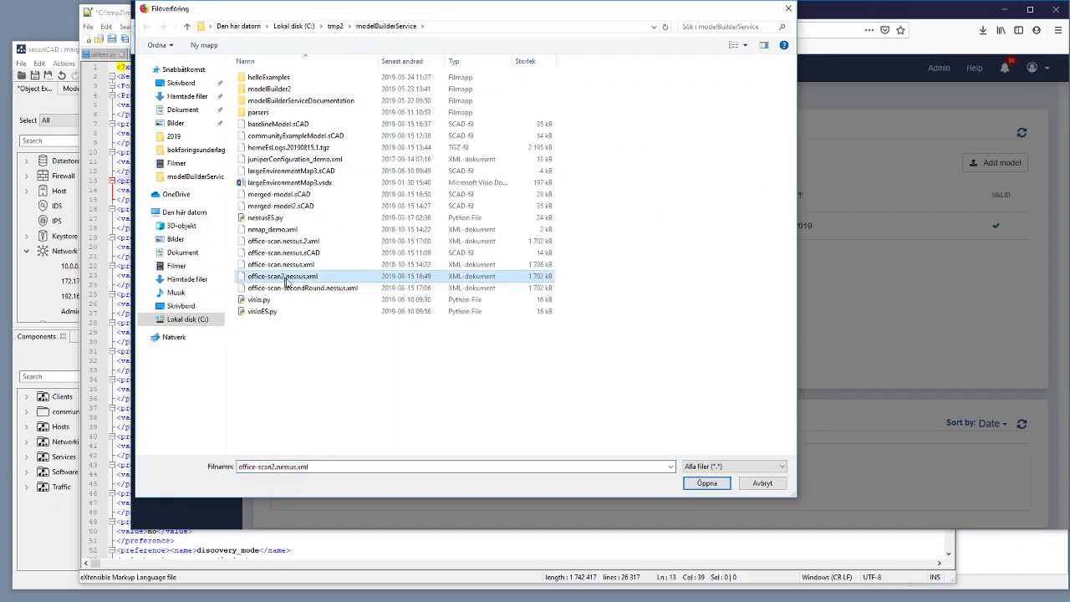
left_click(708, 484)
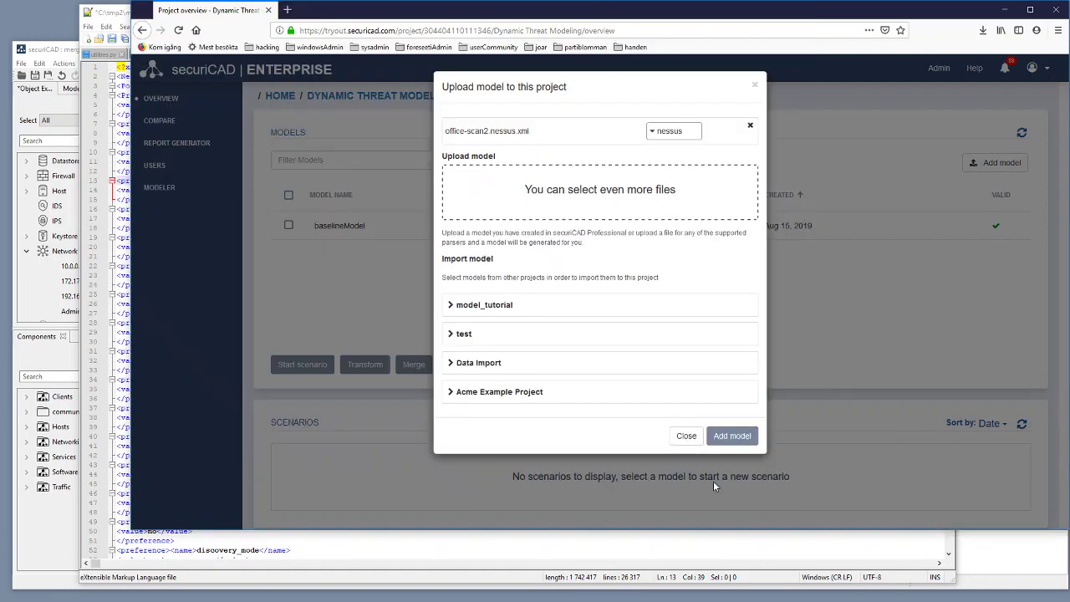
left_click(682, 134)
left_click(686, 177)
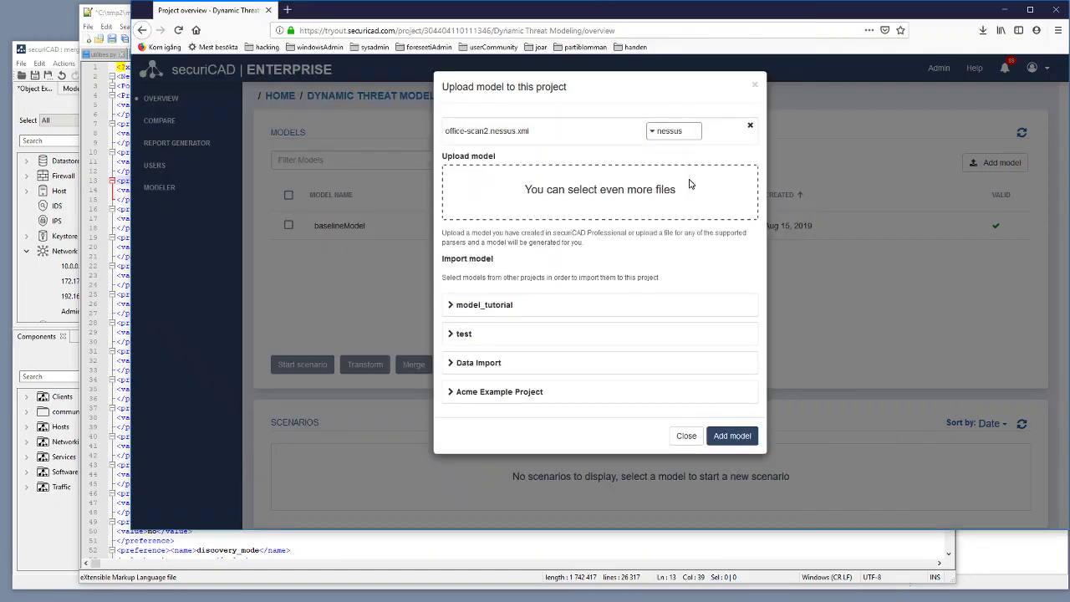
left_click(742, 436)
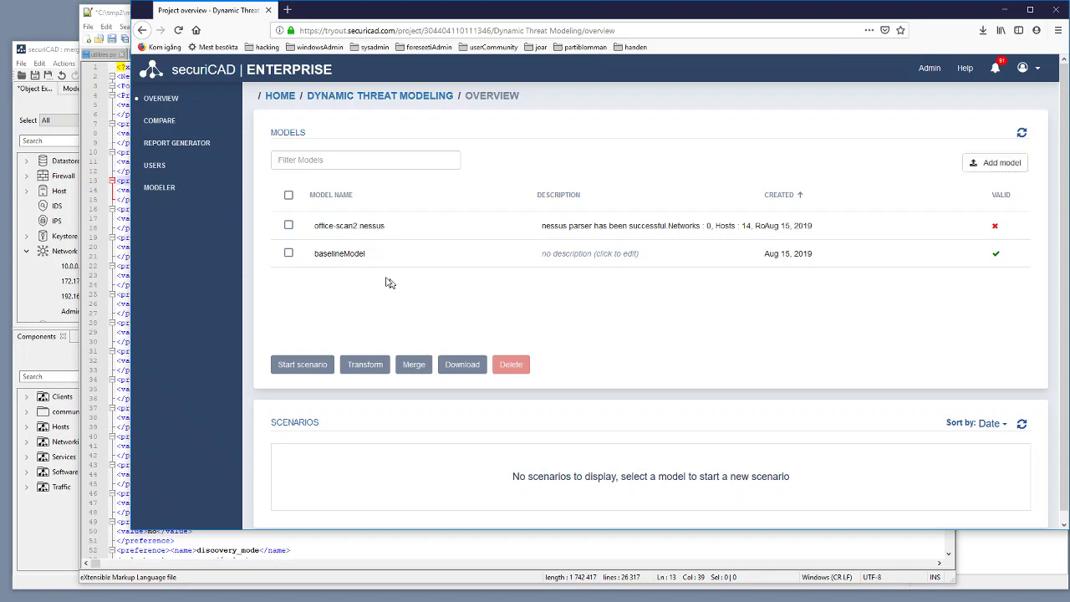
Merge office-scan2.nessus with baselineModel, scan first in priority, and close the summary
left_click(289, 226)
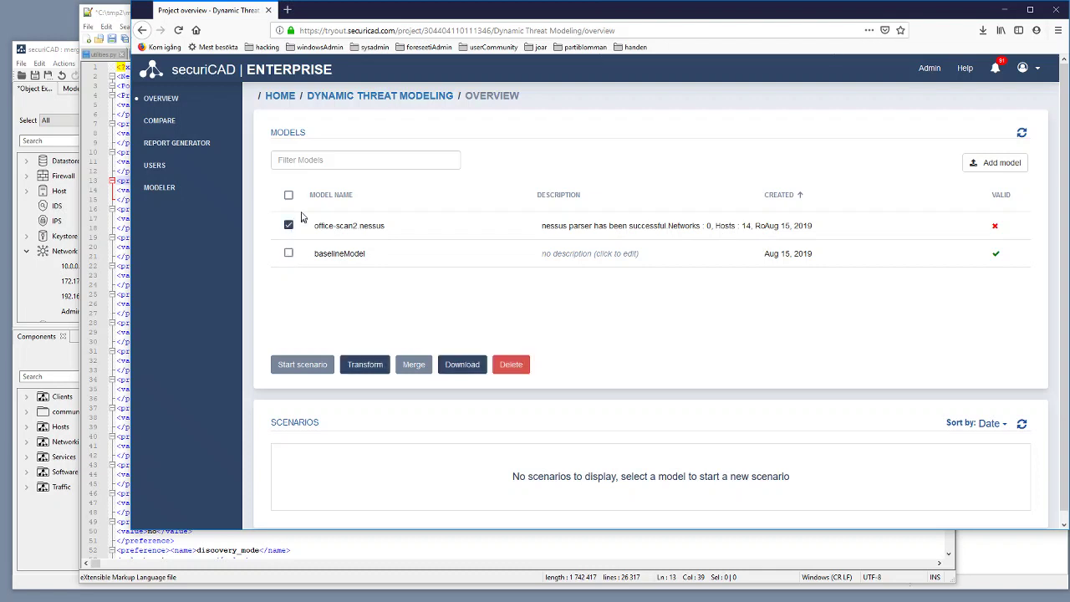
left_click(289, 255)
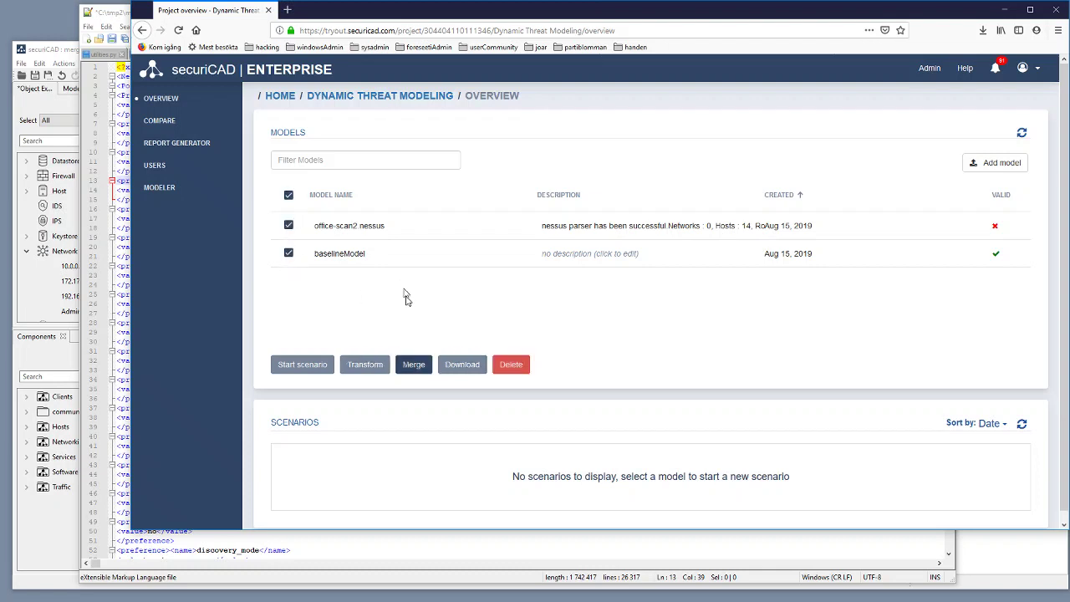
left_click(413, 364)
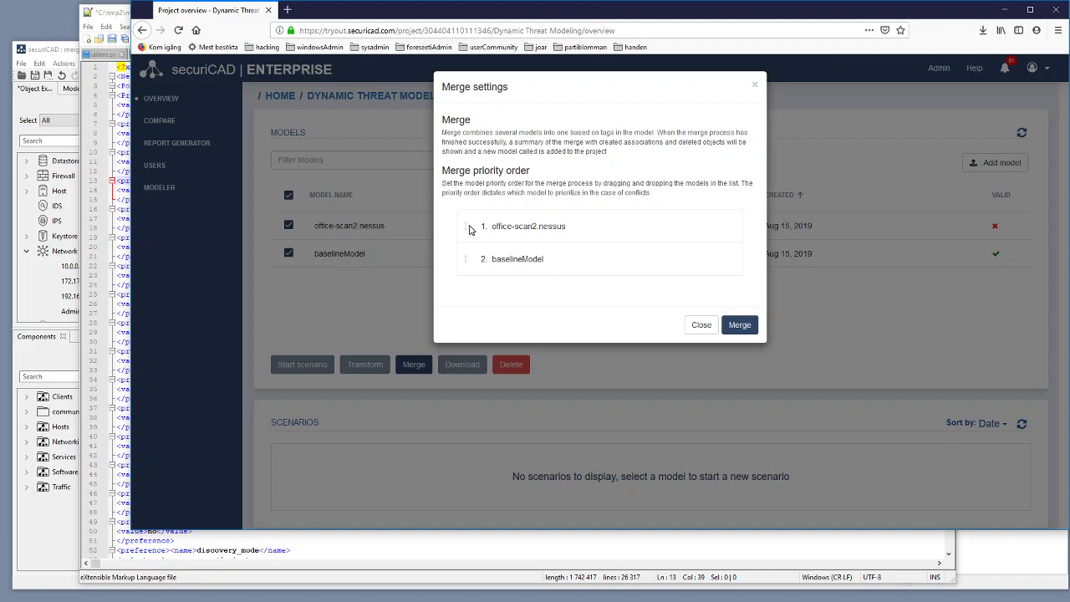
mouse_move(471, 229)
left_mouse_down()
mouse_move(474, 259)
mouse_move(468, 235)
left_mouse_up()
left_click(740, 325)
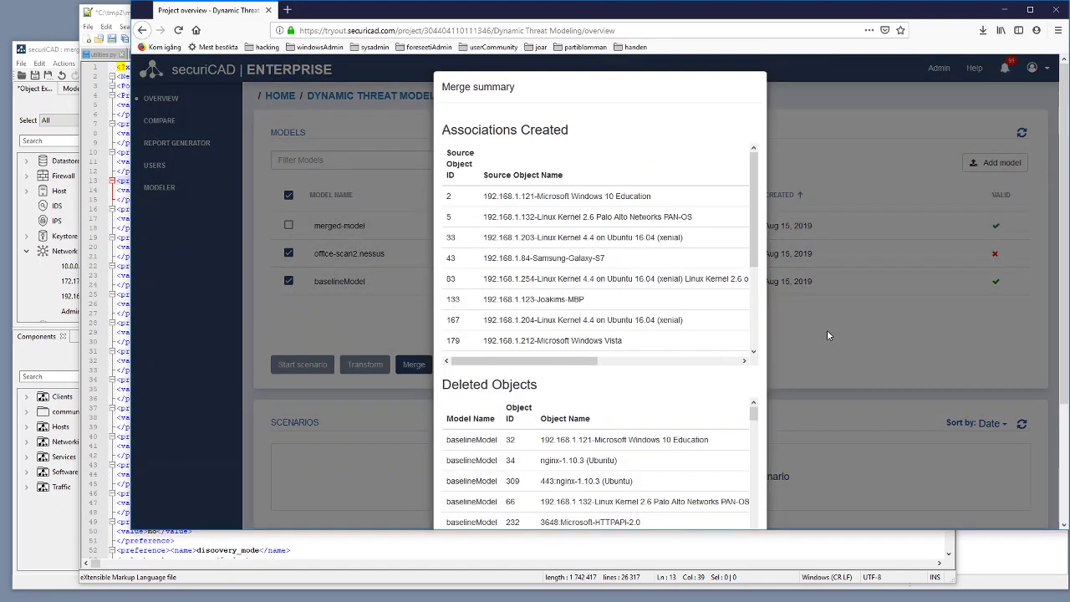
scroll(828, 333, "down", 3)
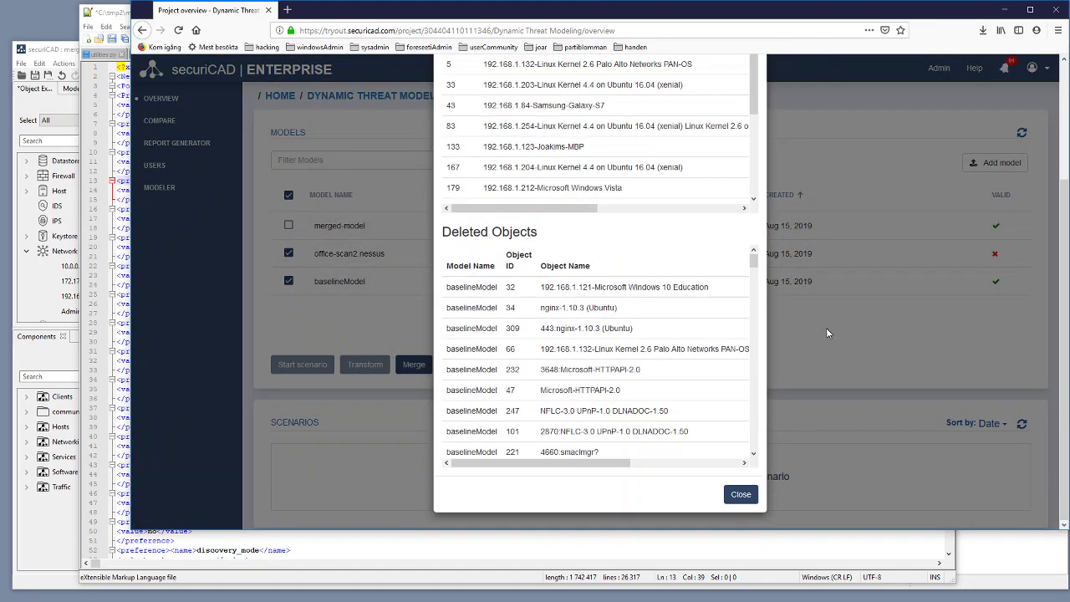
left_click(740, 495)
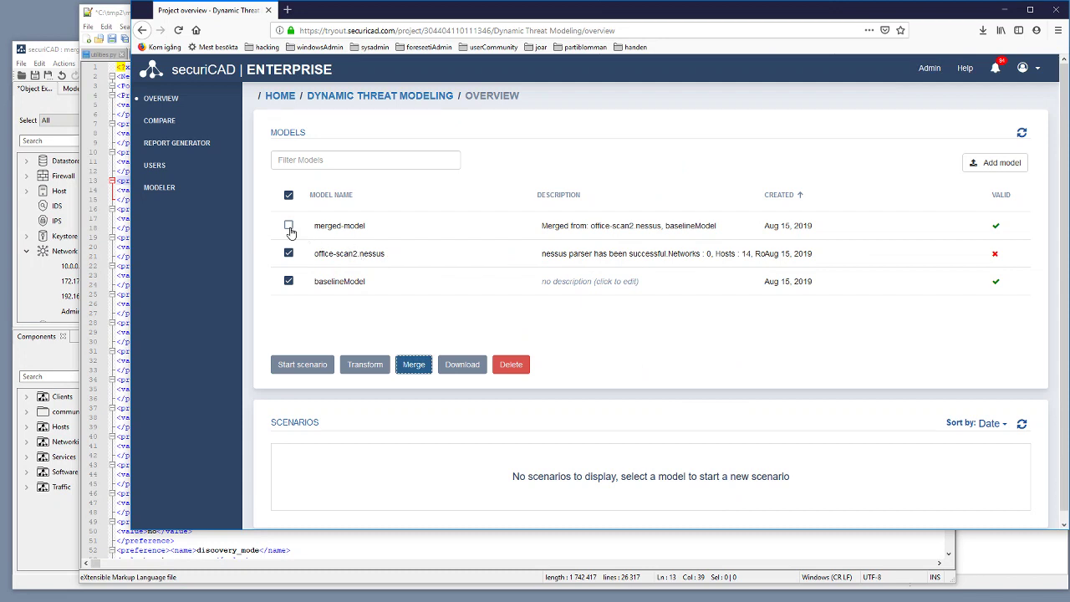
Download only merged-model as an .sCAD file, then bring up the securiCAD desktop app
left_click(288, 227)
left_click(289, 253)
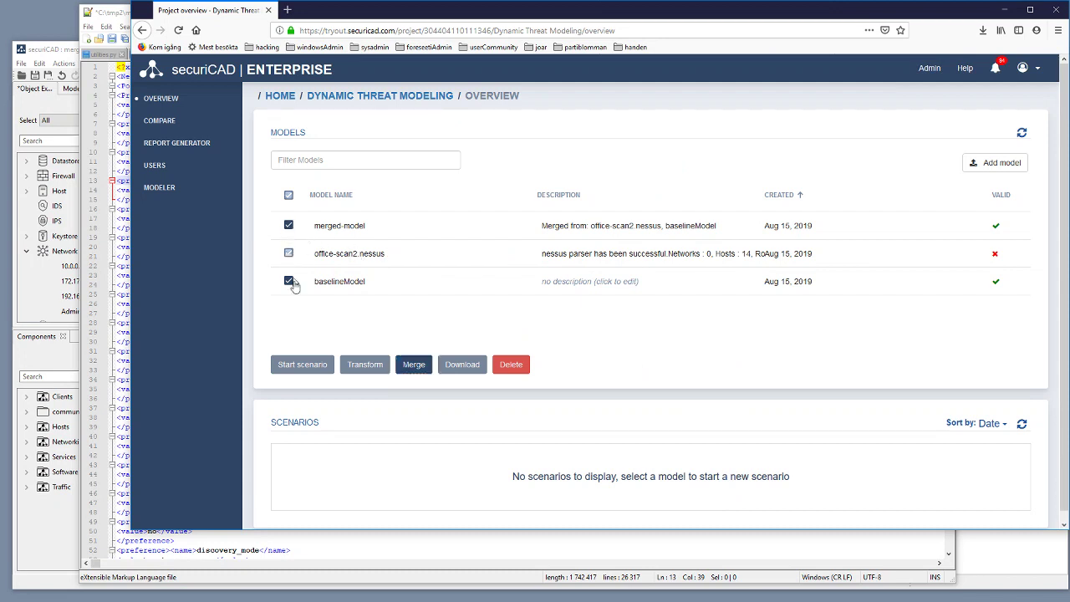
left_click(289, 281)
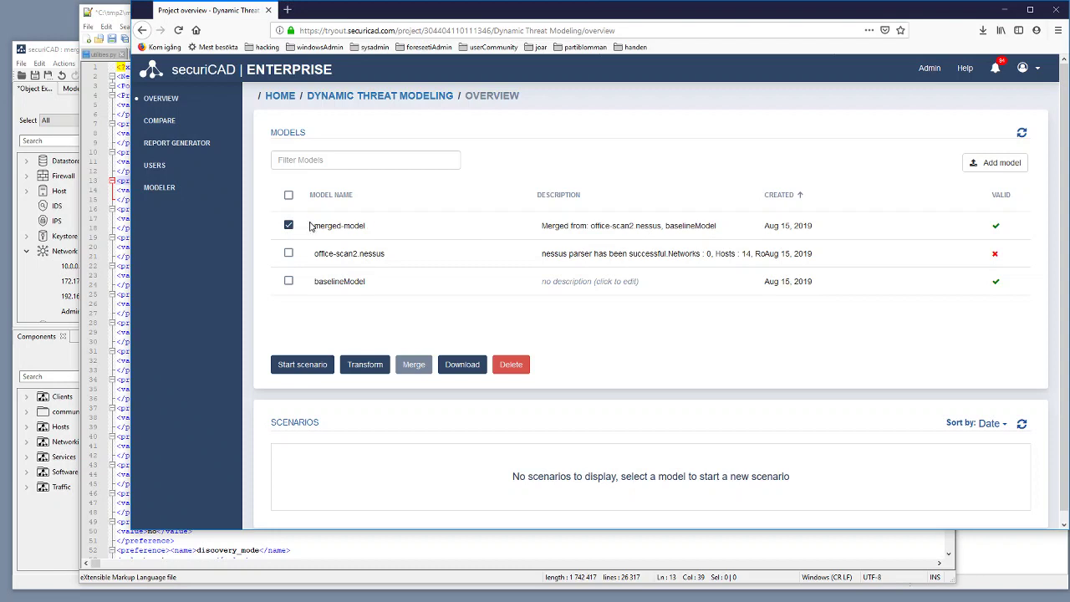
mouse_move(347, 232)
left_click(471, 368)
left_click(674, 352)
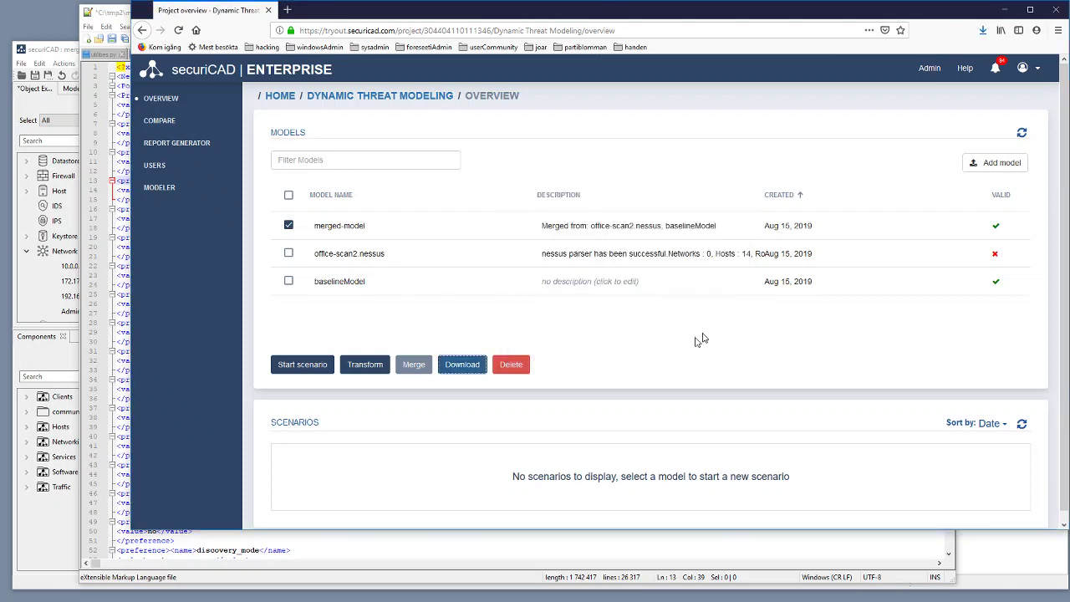
left_click(983, 31)
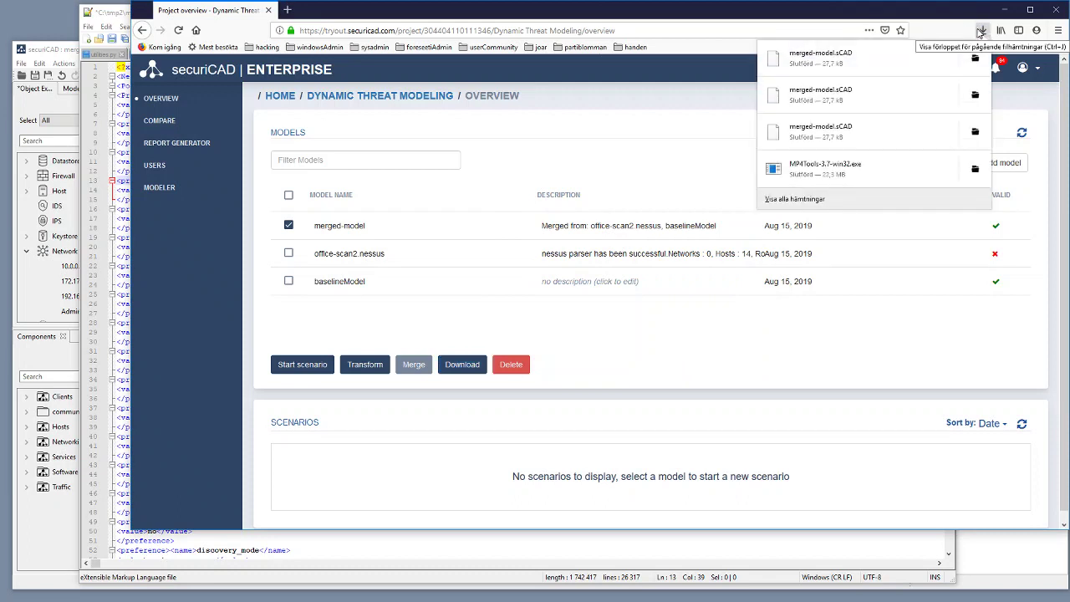
left_click(92, 54)
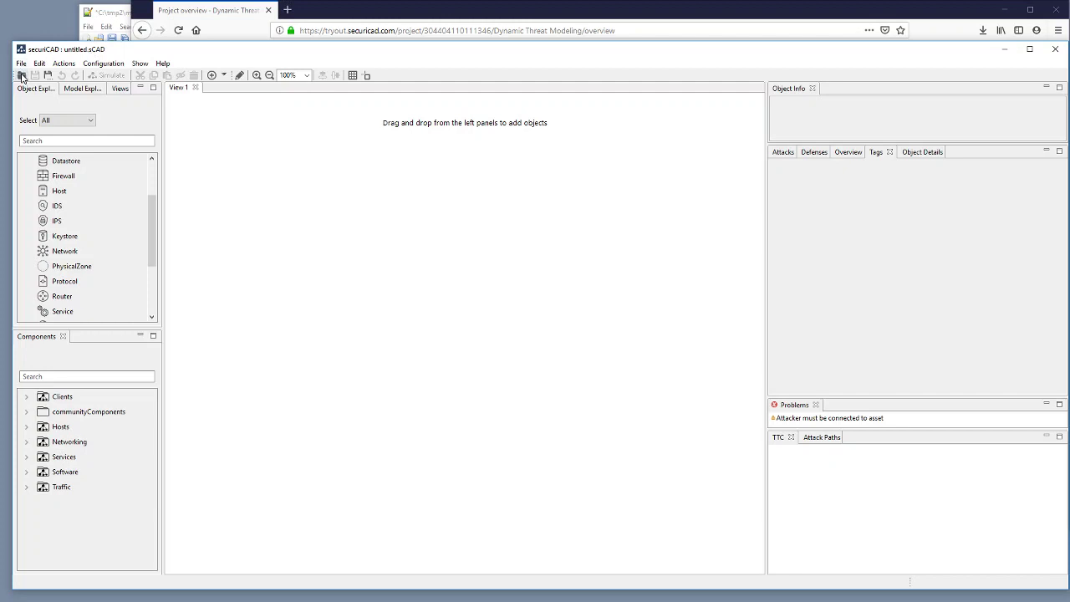
Open merged-model2.sCAD and place network 192.168.1.0/24@44 on a new View 1
left_click(23, 77)
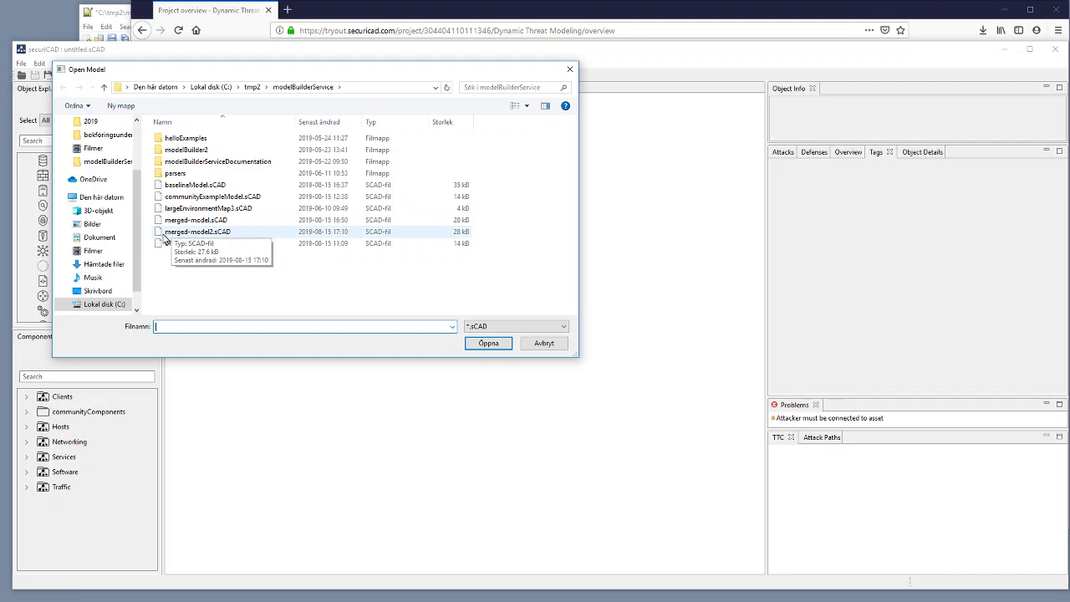
left_click(237, 235)
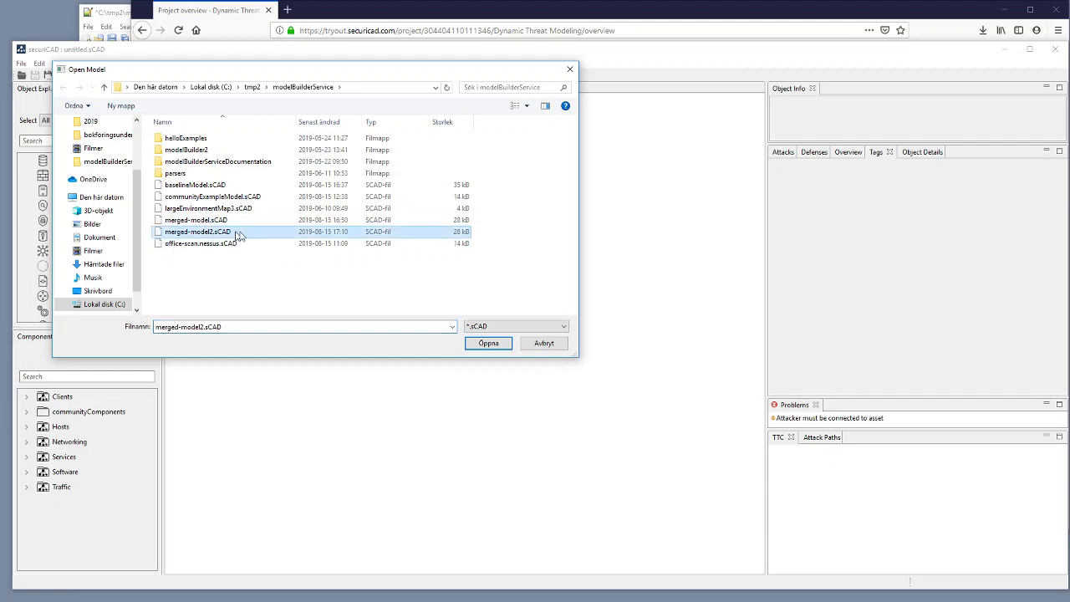
left_click(489, 343)
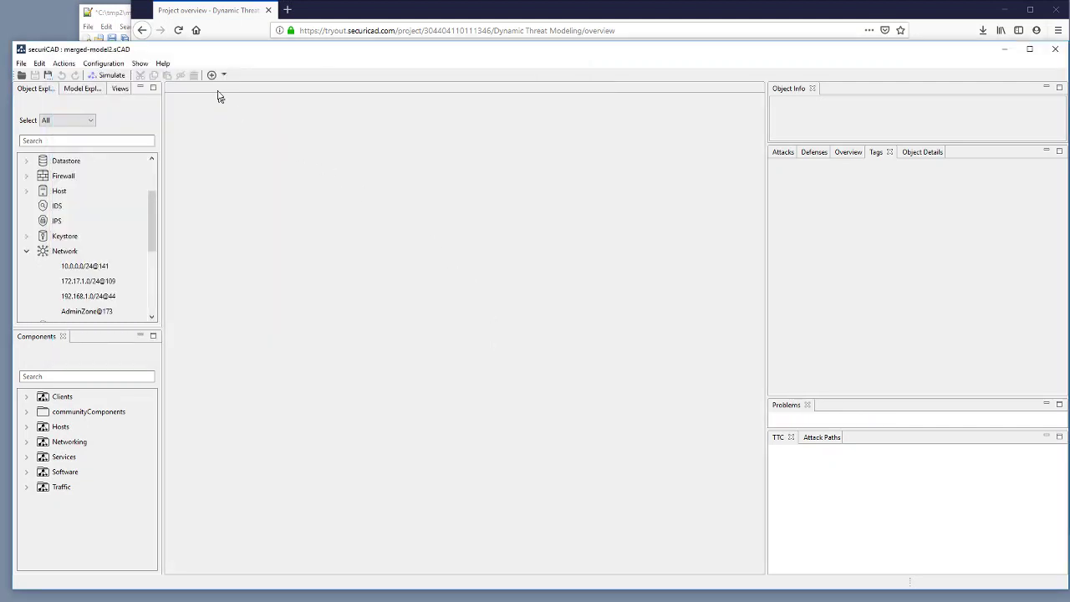
left_click(212, 75)
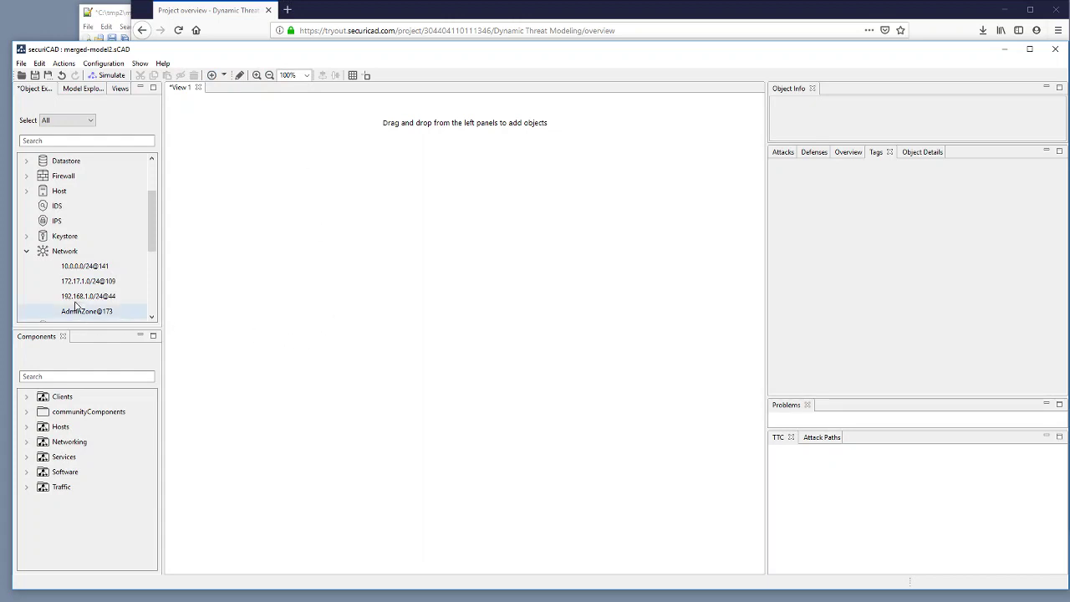
left_click_drag(81, 299, 245, 180)
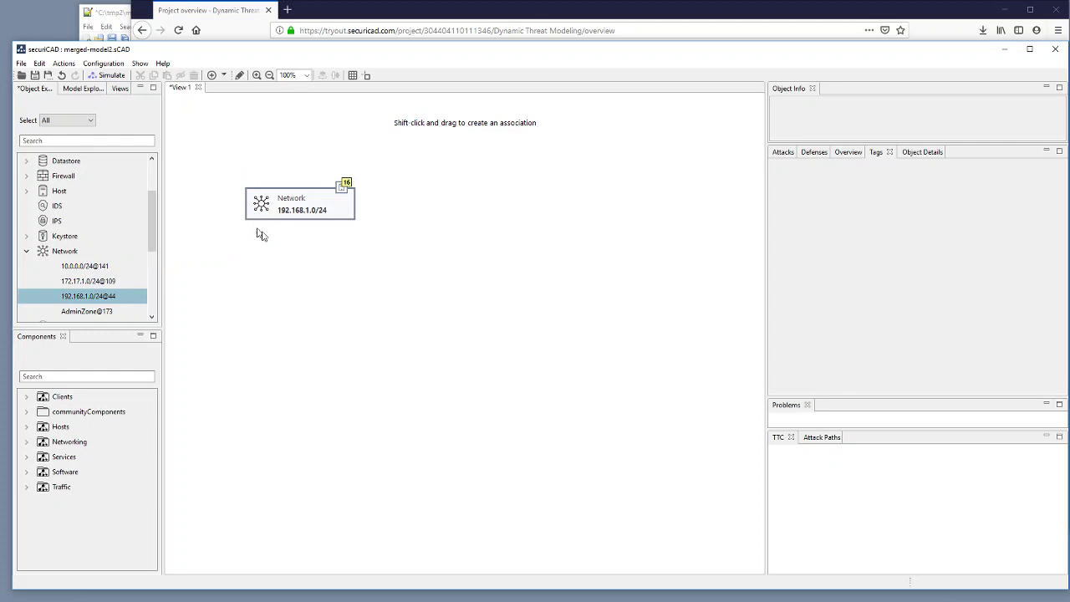
Show the hosts connected to the 192.168.1.0/24 network
left_click(340, 210)
right_click(340, 210)
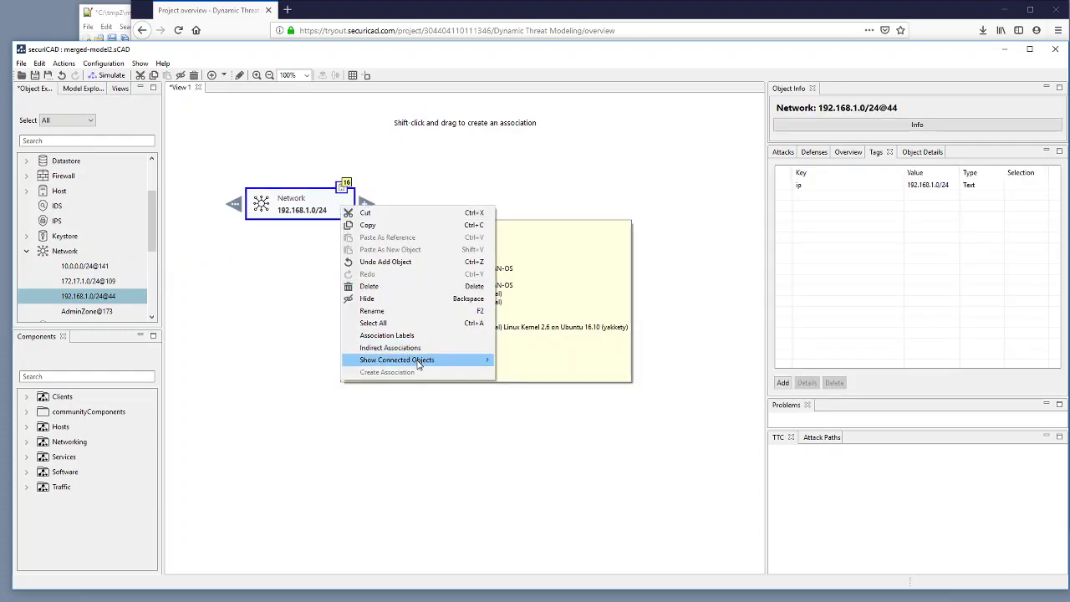
mouse_move(418, 365)
left_click(536, 373)
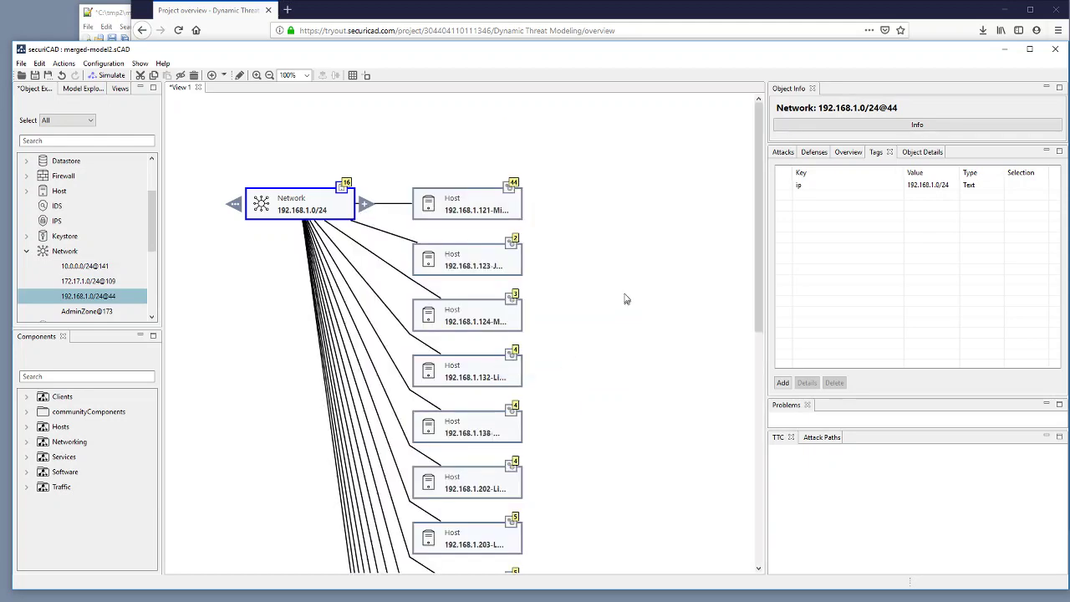
left_click_drag(756, 241, 762, 277)
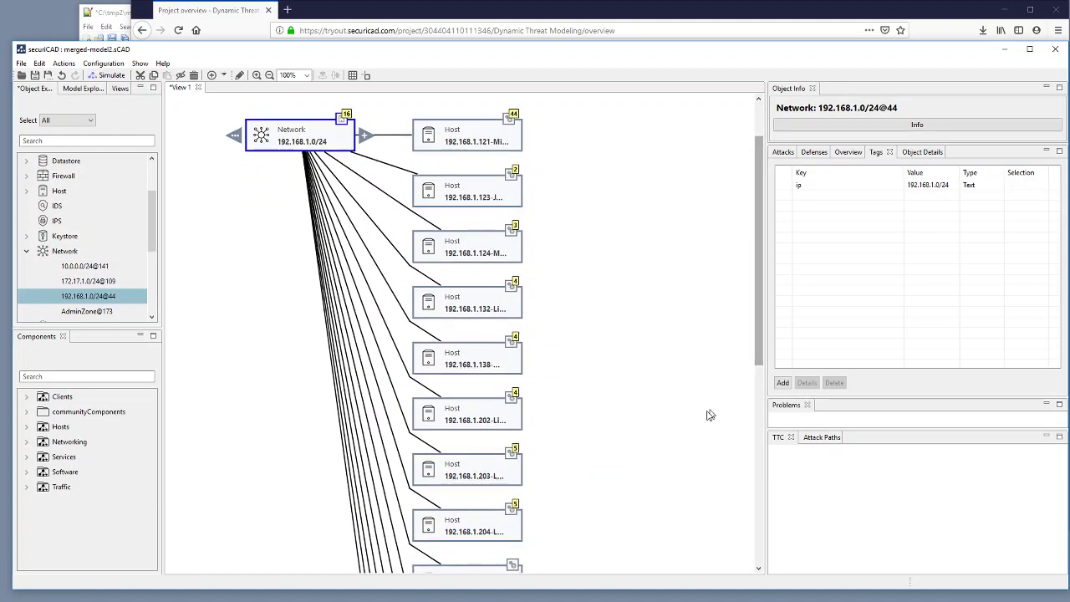
Show the services running on host 192.168.1.203, such as 22:ssh and 443:nginx
left_click(484, 469)
right_click(485, 469)
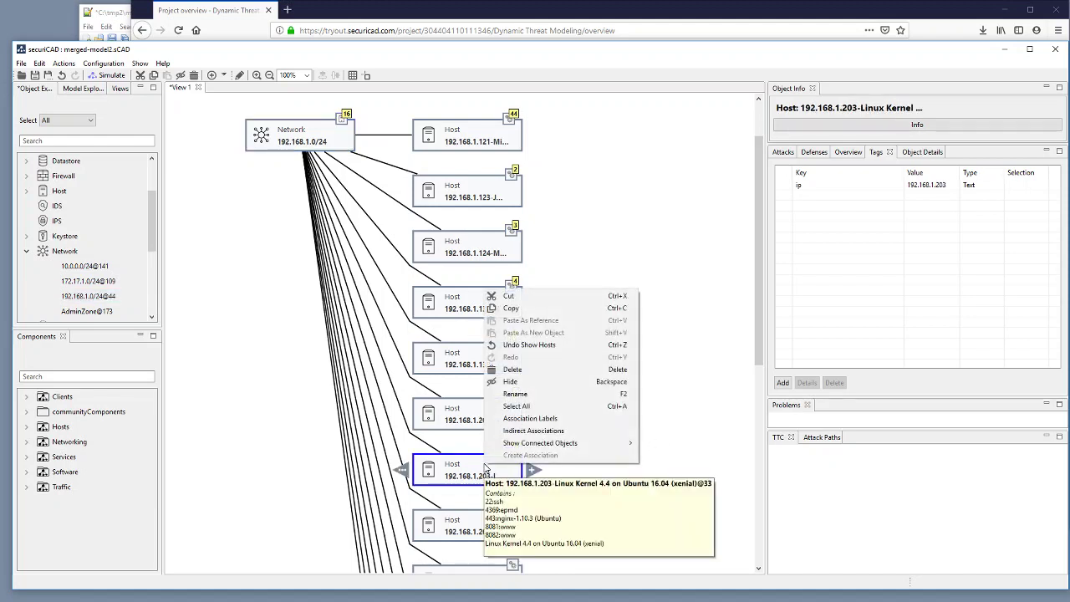
mouse_move(552, 448)
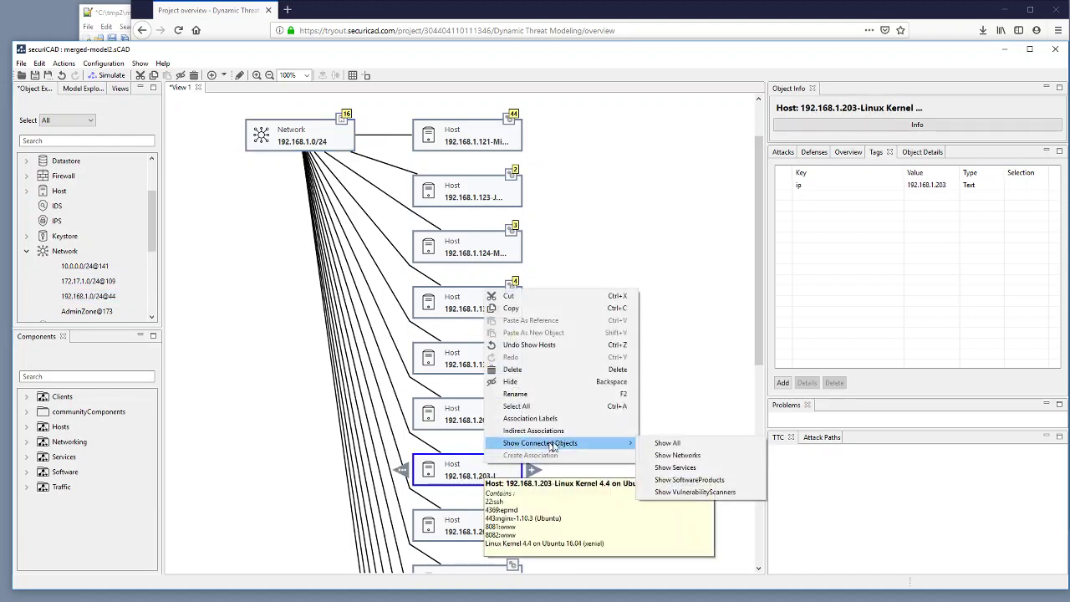
left_click(675, 467)
left_click_drag(757, 336, 760, 433)
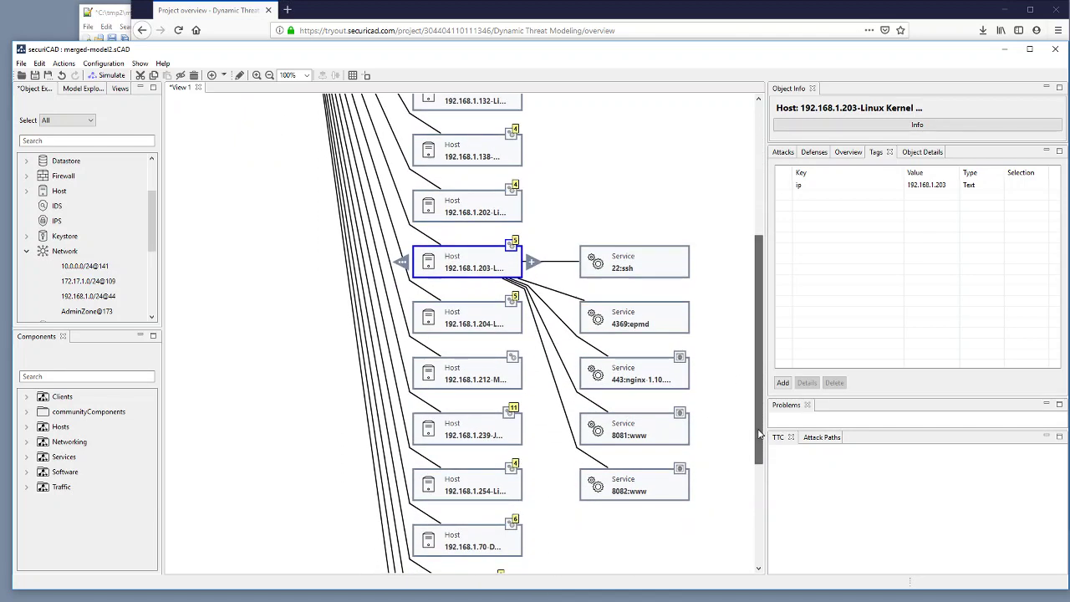
Inspect the 443:nginx service's Patched defense and its CVE-2016-6329 tag, then return to Notepad++
left_click(650, 368)
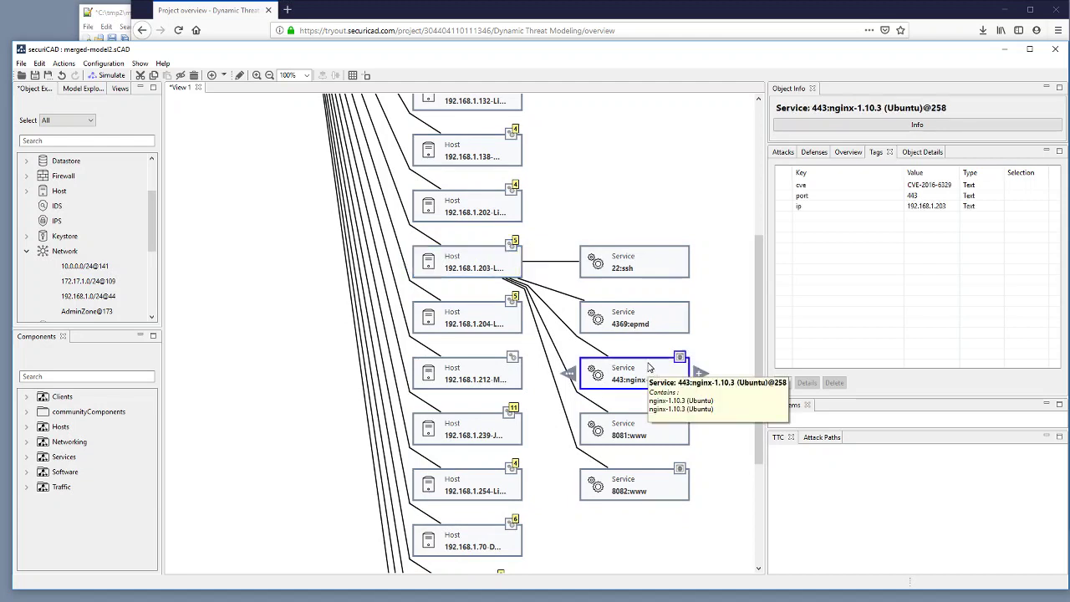
left_click(814, 153)
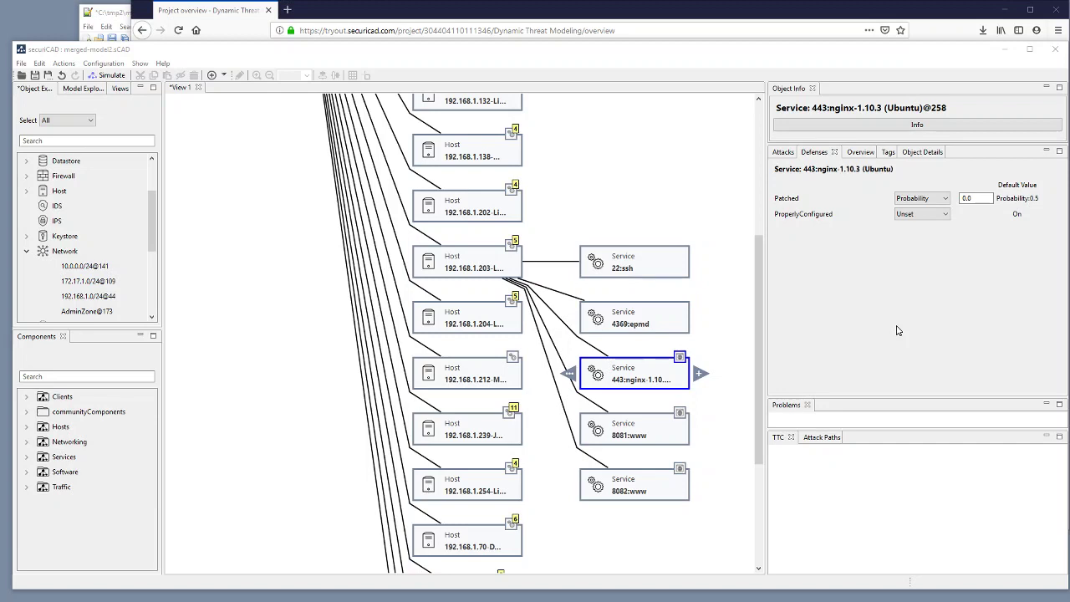
left_click(887, 157)
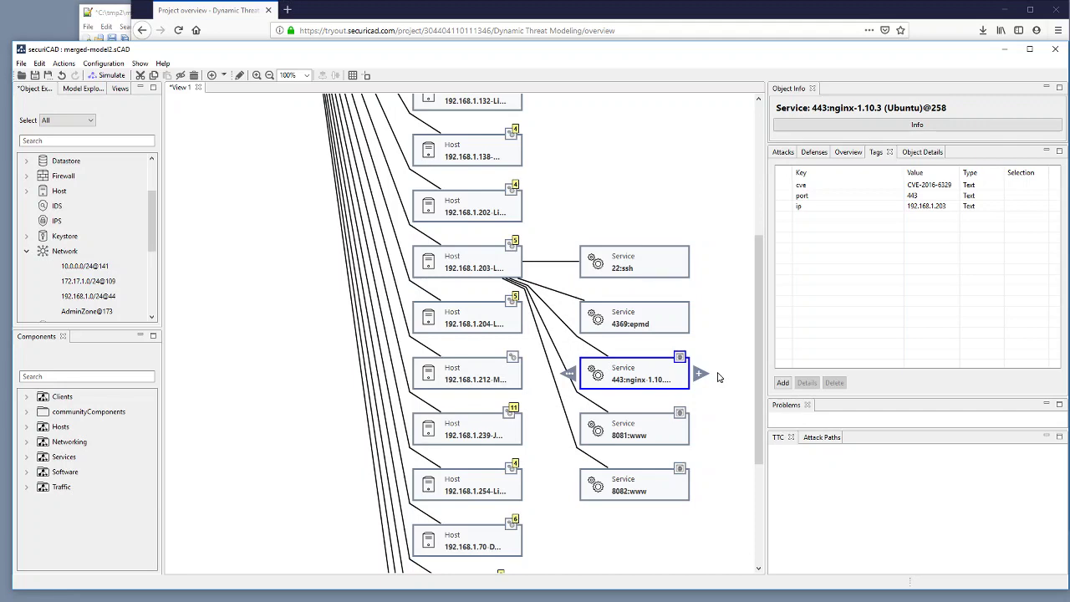
key("alt+Tab")
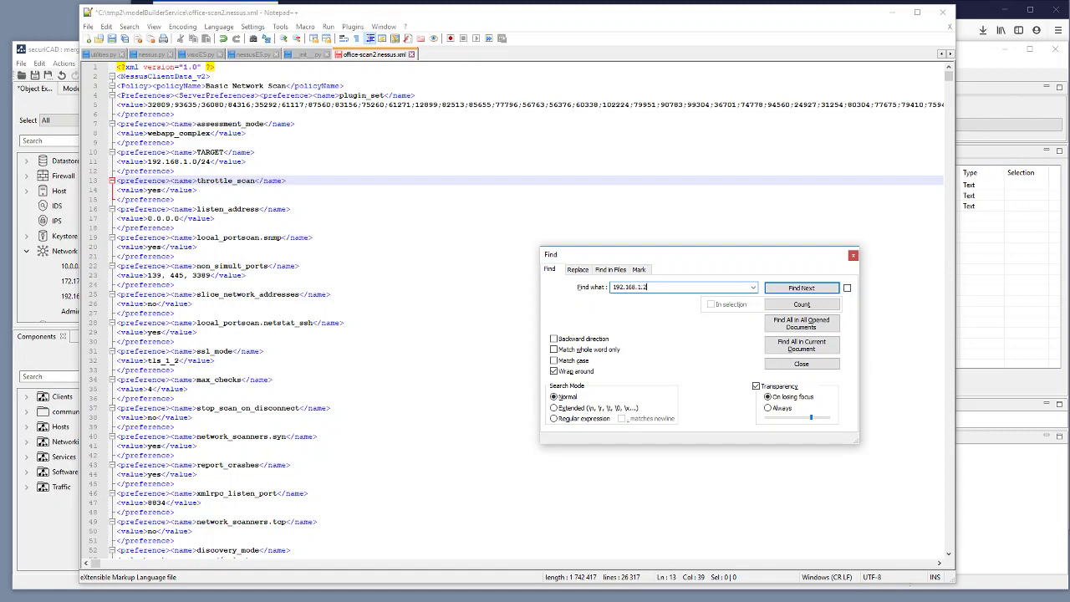
Find host 192.168.1.203 in the scan and scroll through its report items
type("3")
key("Return")
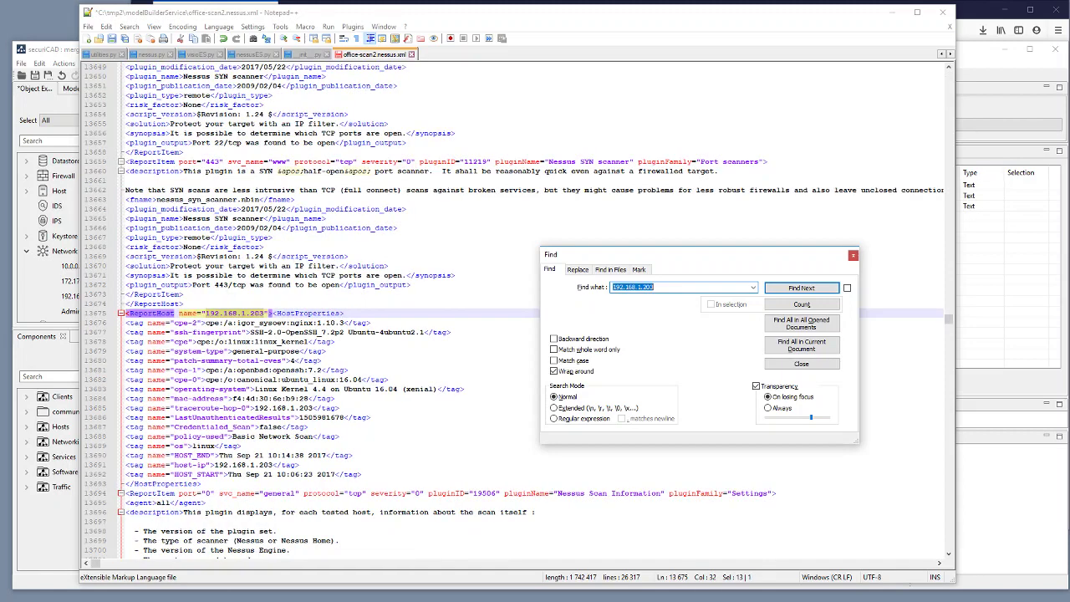
scroll(362, 294, "down", 10)
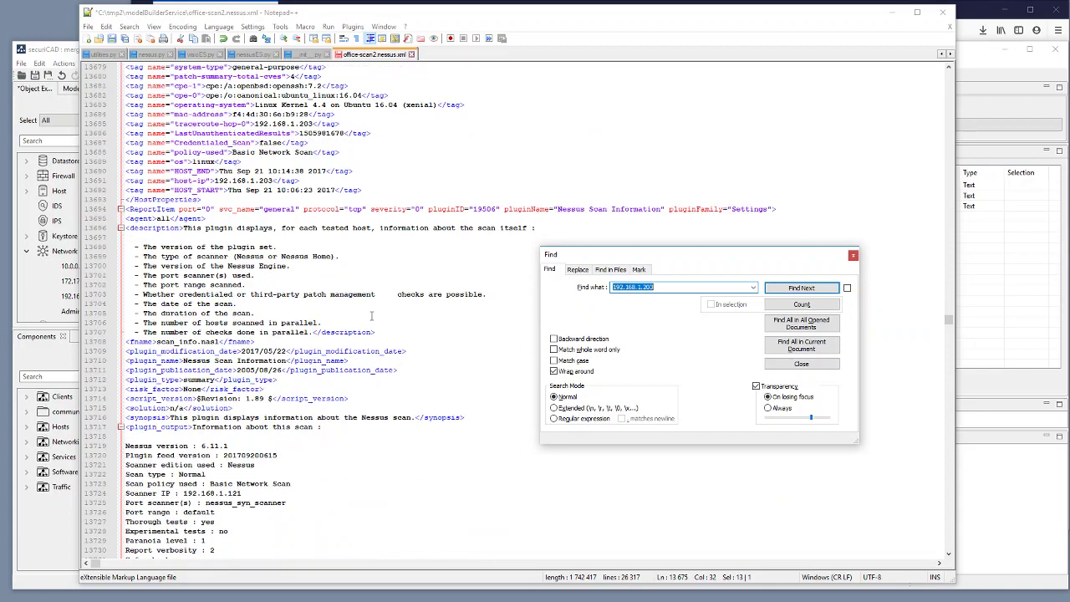
scroll(372, 315, "down", 18)
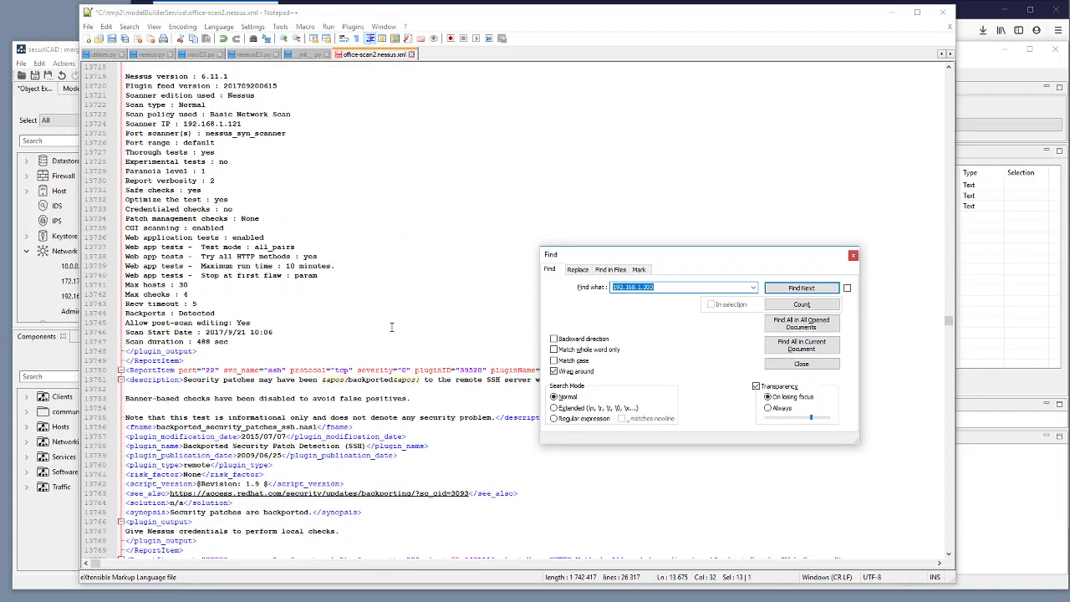
scroll(399, 333, "down", 18)
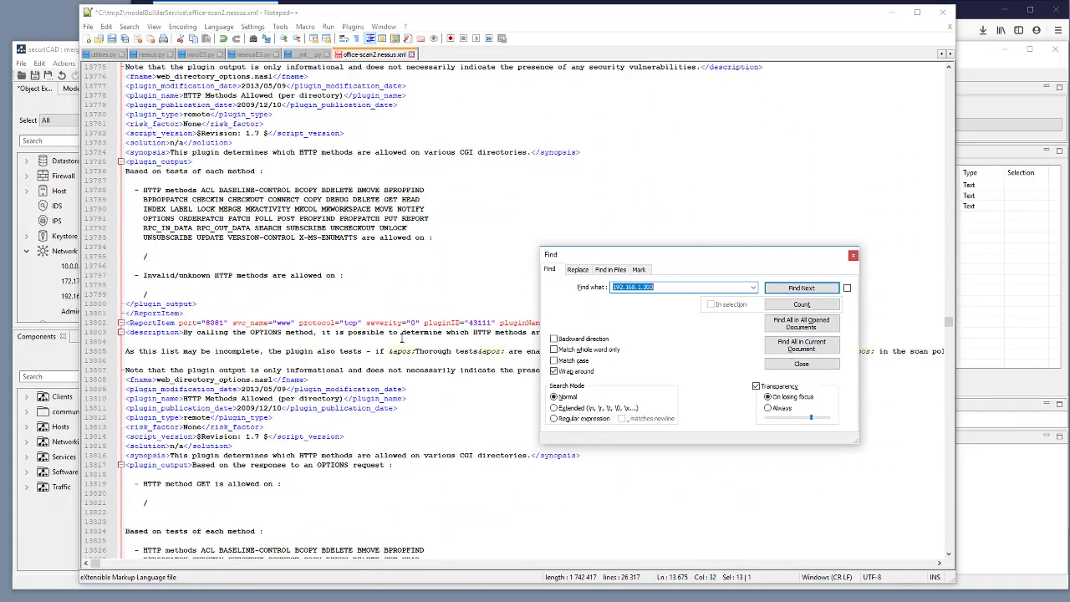
scroll(402, 339, "down", 10)
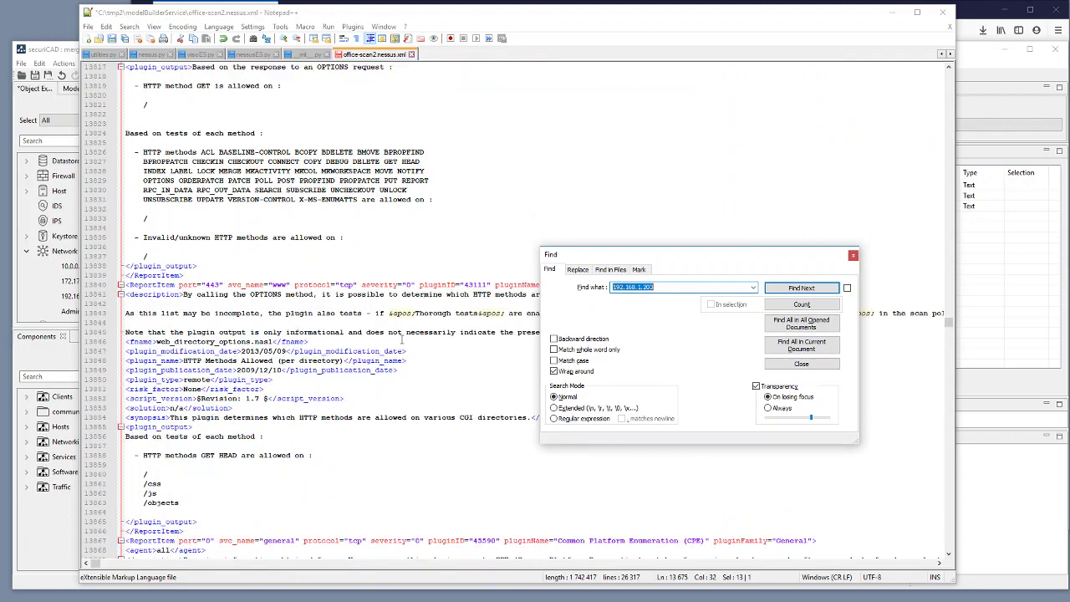
scroll(402, 337, "down", 4)
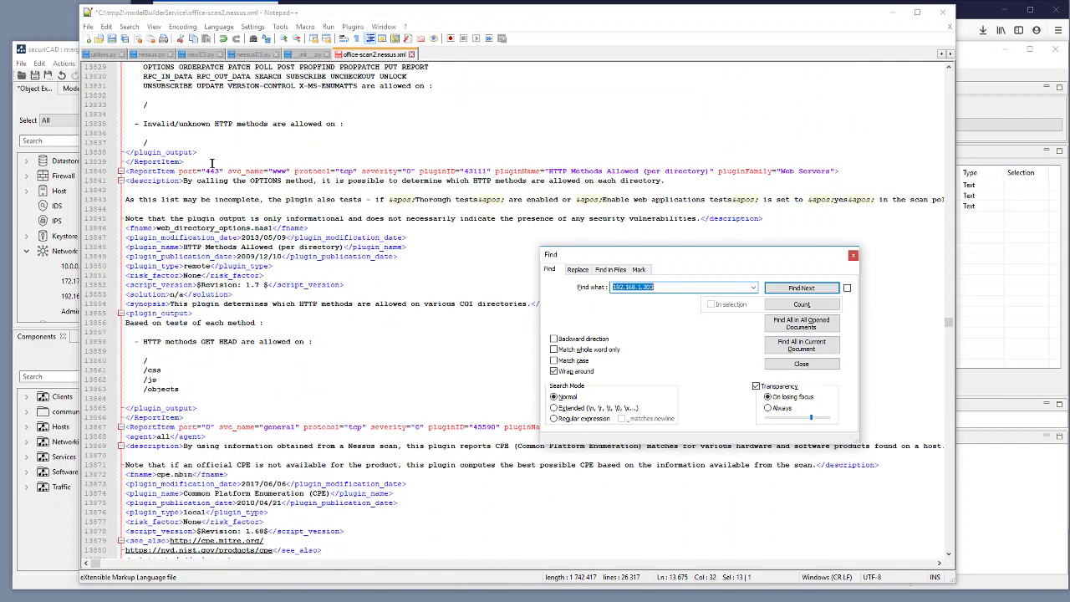
Collapse the HTTP Methods, Common Platform Enumeration and Device Type report items
left_click(118, 178)
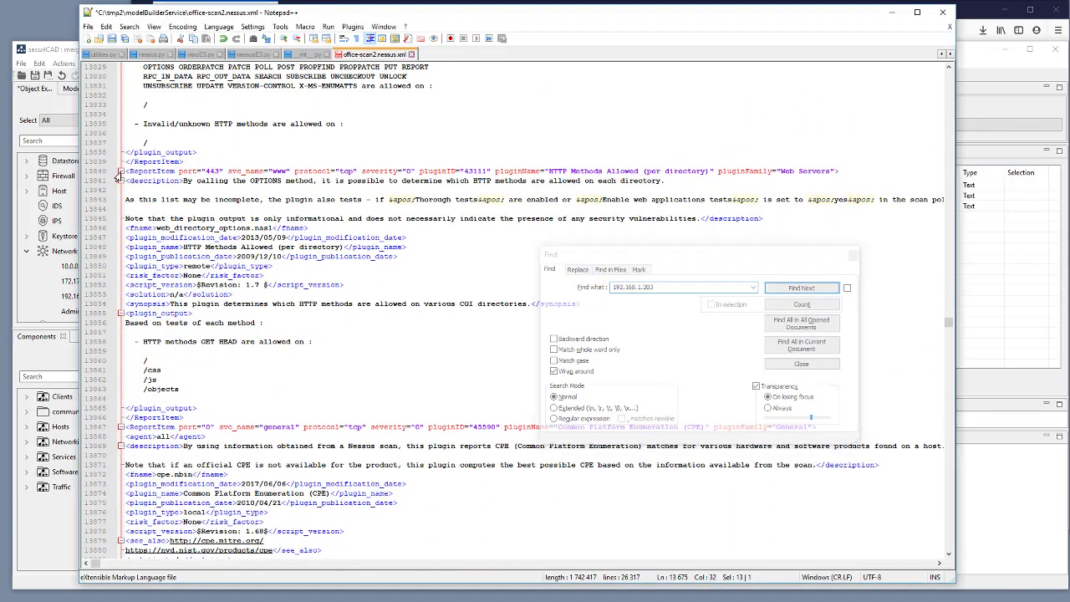
left_click(120, 172)
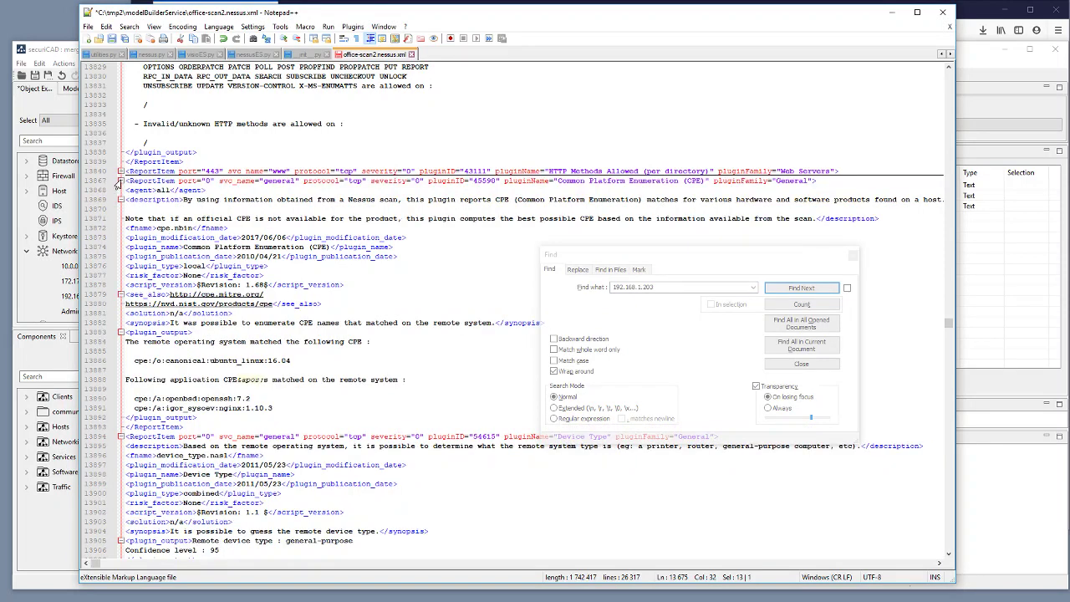
left_click(119, 181)
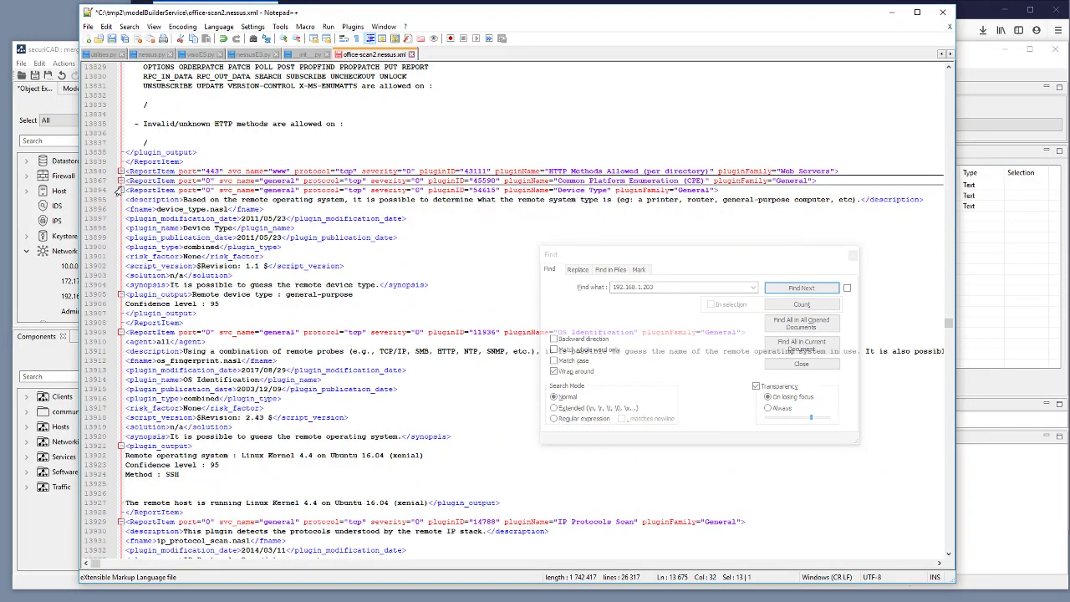
left_click(120, 190)
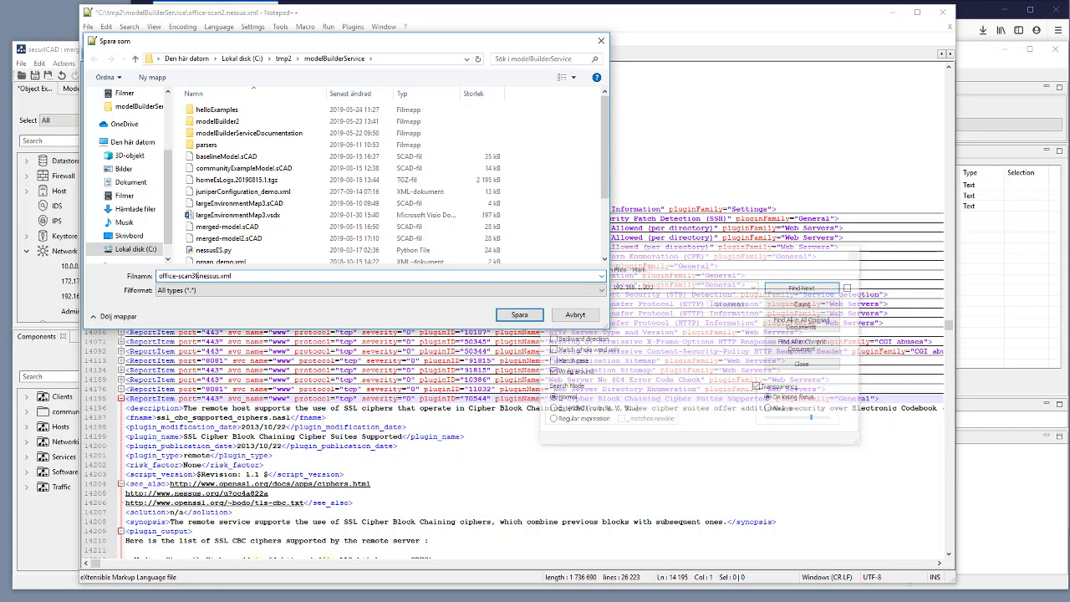
Correct the file name to office-scan3.nessus.xml and save it in the modelBuilderService folder
key("Delete")
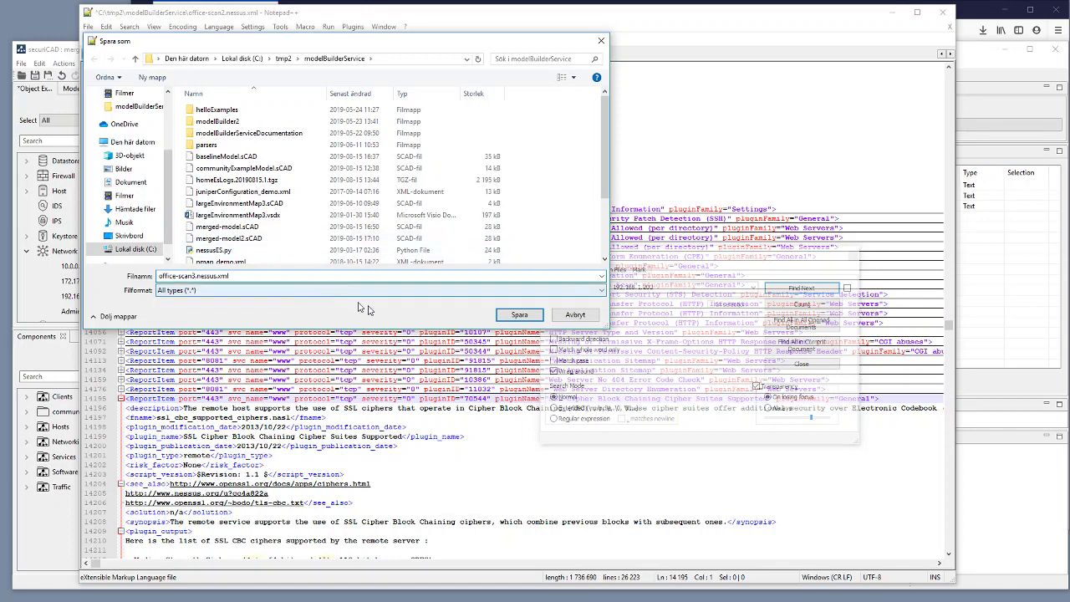
left_click(520, 316)
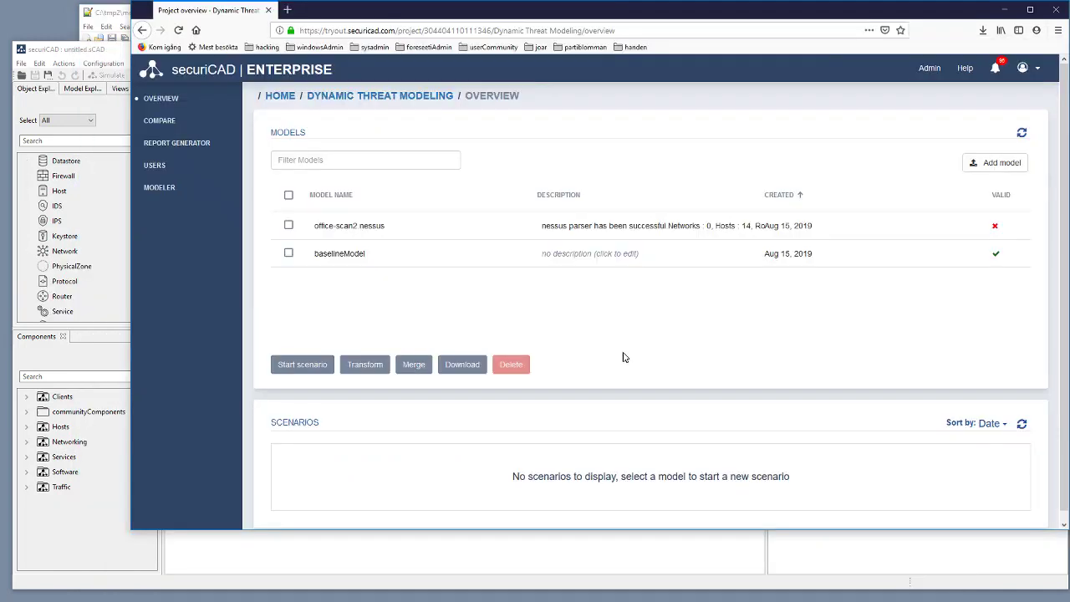
Upload office-scan3.nessus.xml as a new model of type Nessus scan results
left_click(987, 167)
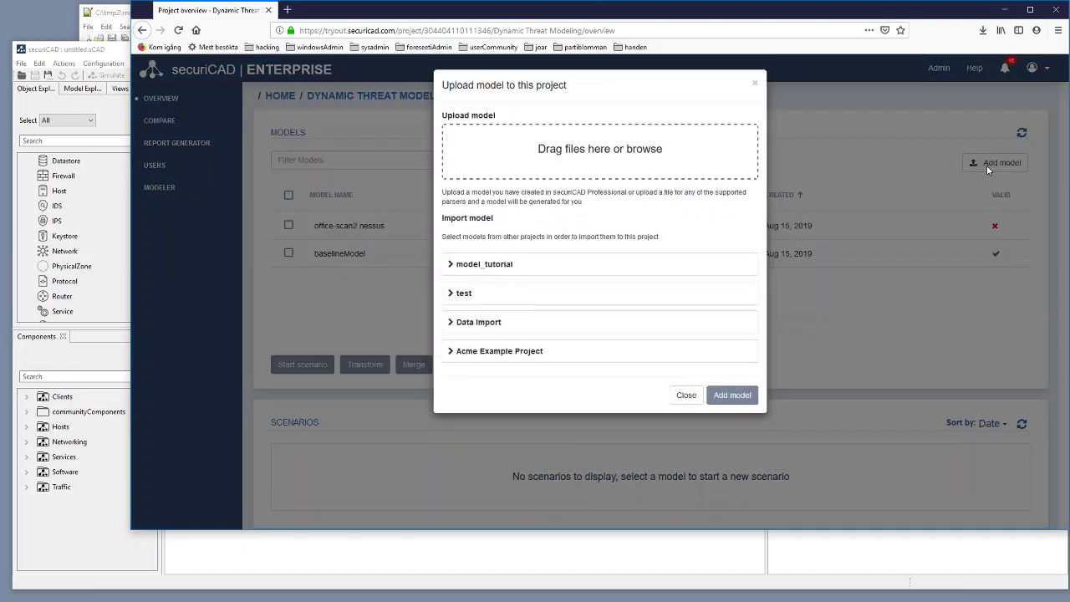
left_click(575, 149)
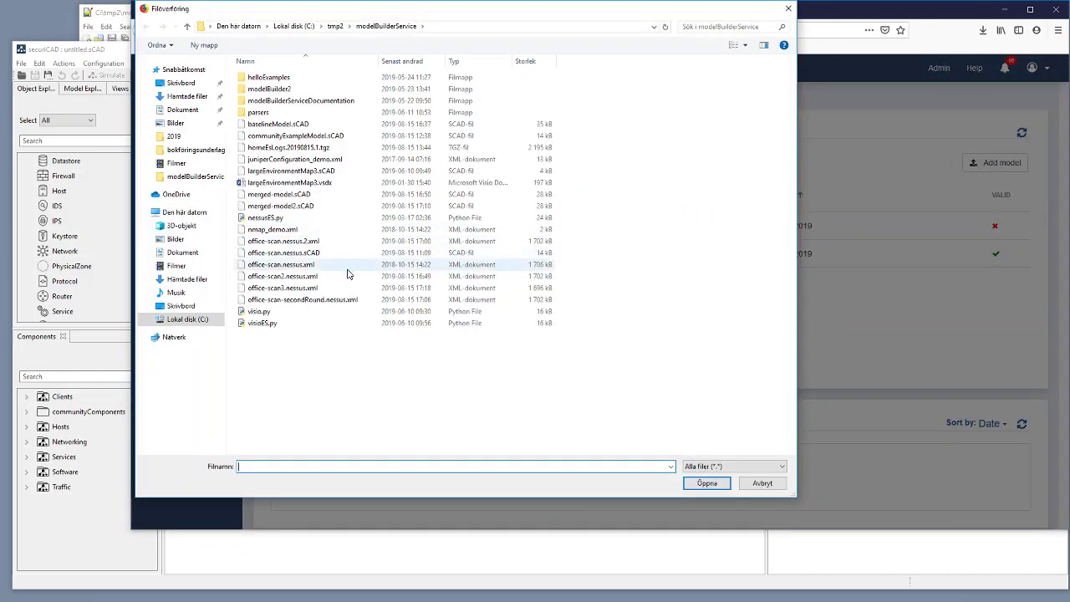
left_click(278, 288)
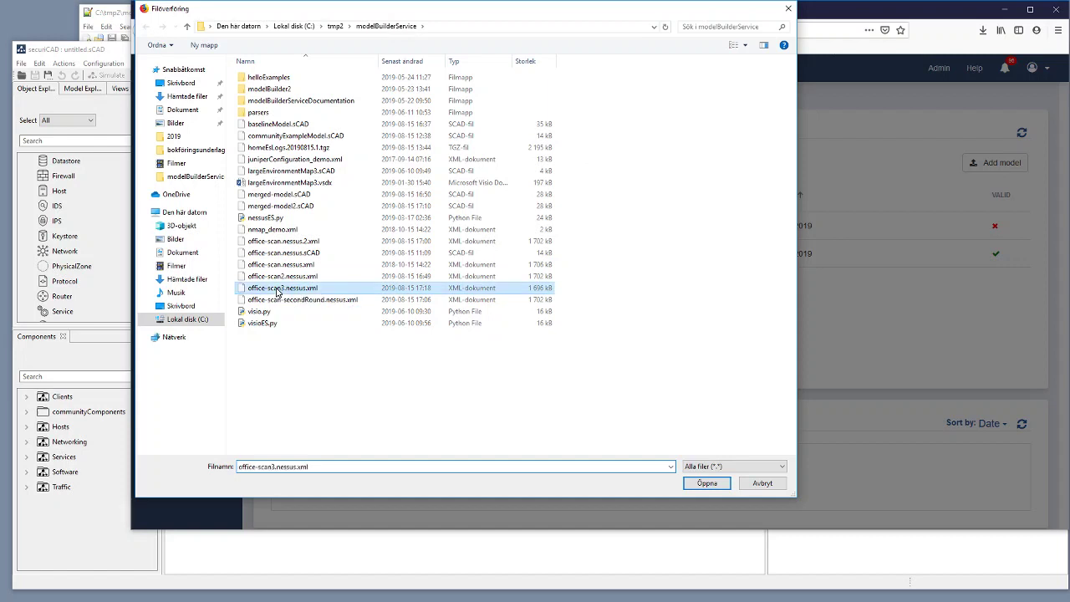
left_click(712, 483)
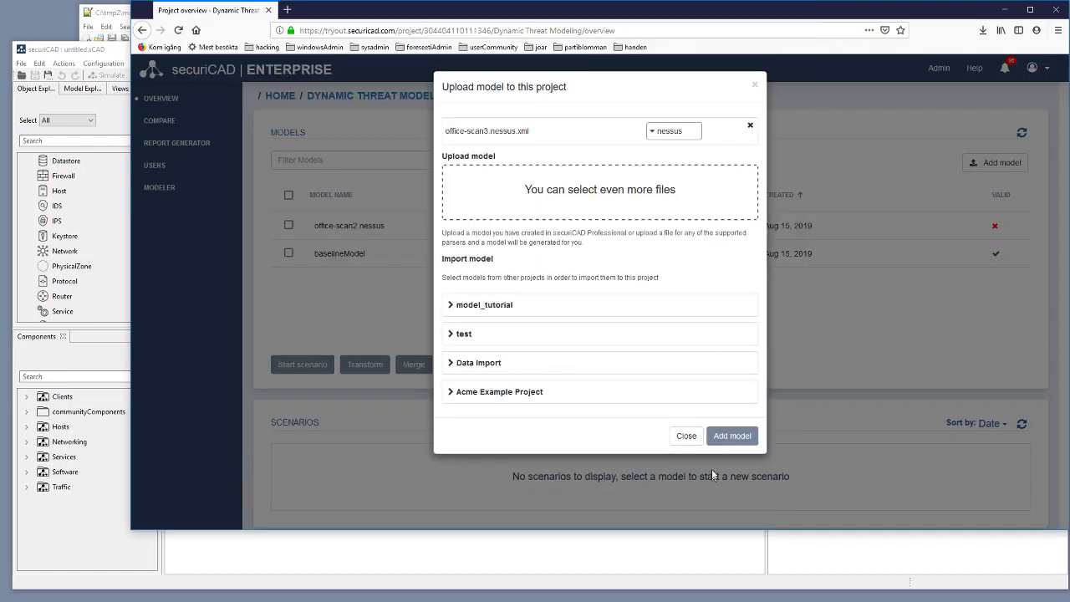
left_click(664, 131)
left_click(686, 180)
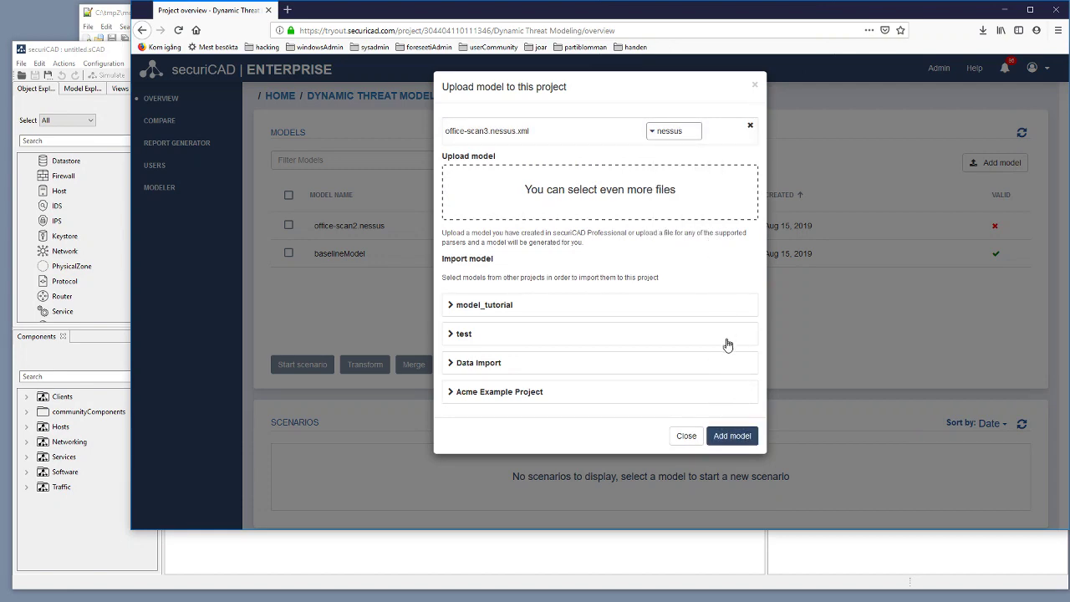
left_click(736, 436)
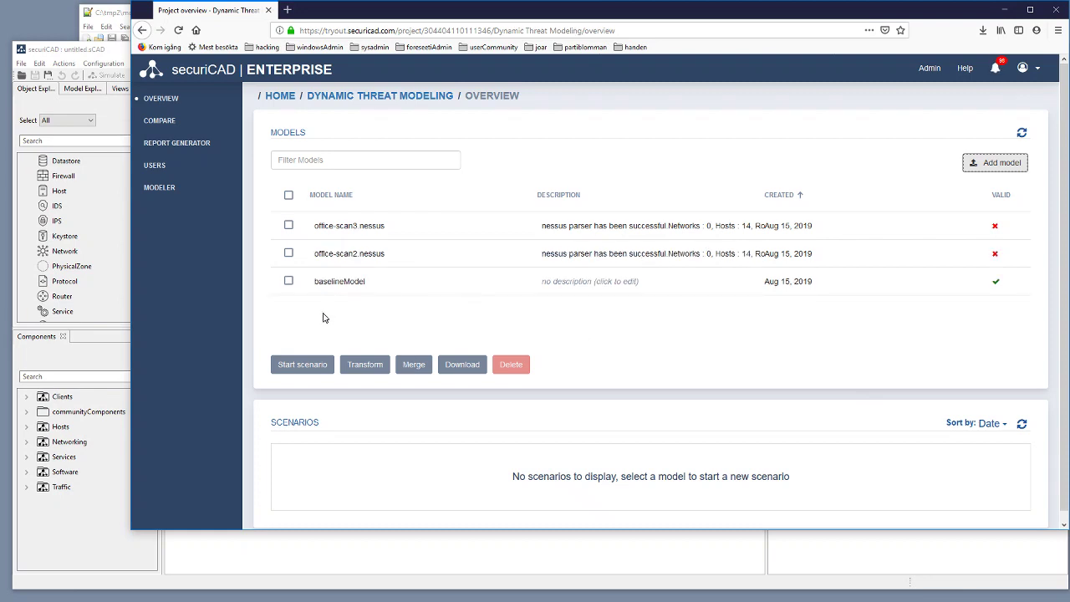
Merge baselineModel with office-scan3.nessus, giving office-scan3.nessus top priority
left_click(289, 282)
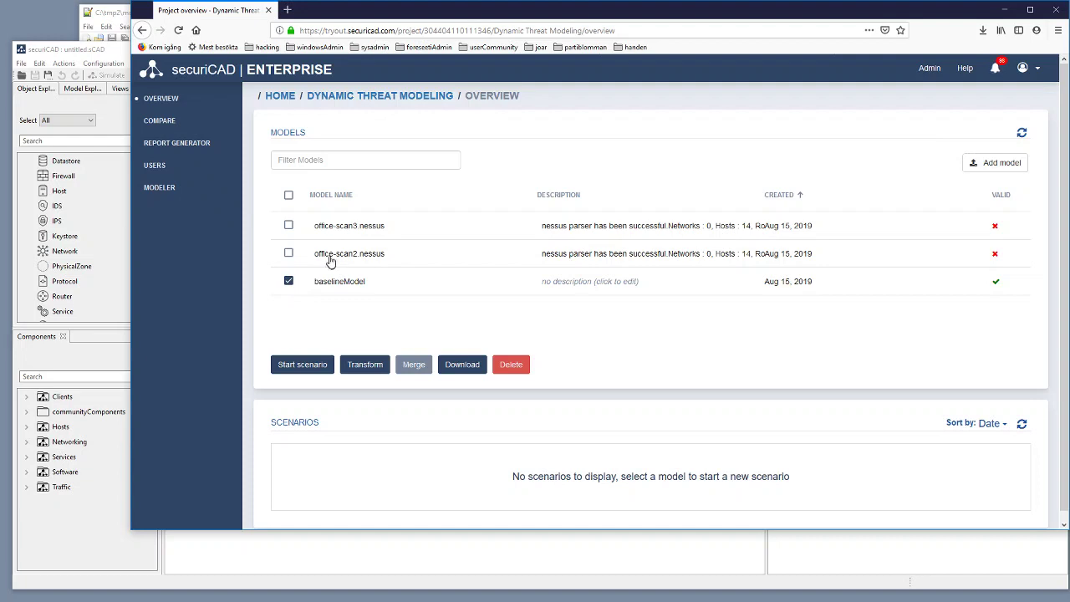
left_click(288, 227)
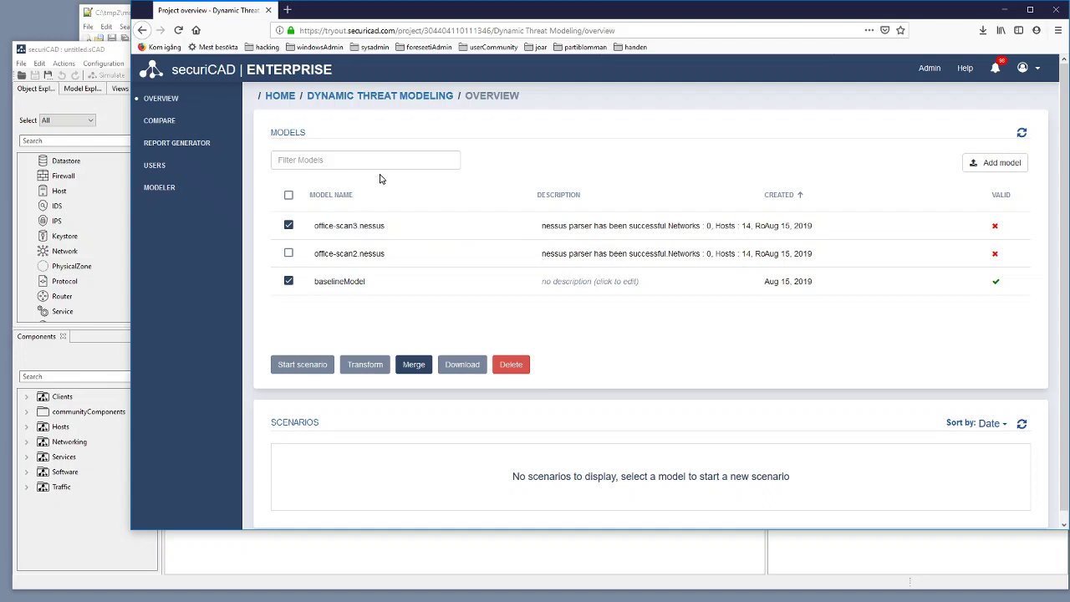
left_click(414, 364)
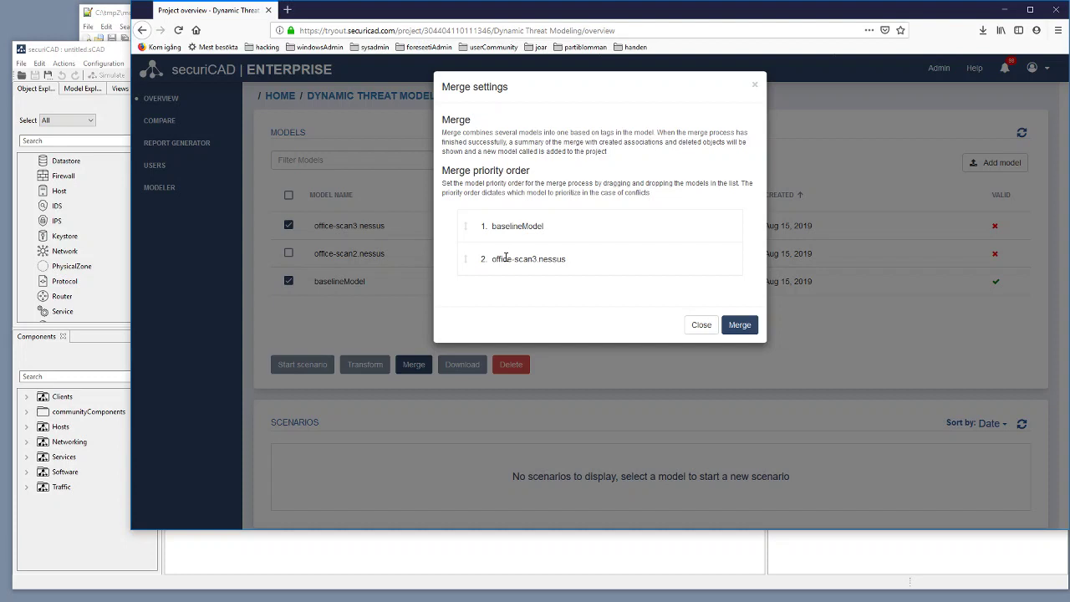
left_click_drag(468, 262, 471, 234)
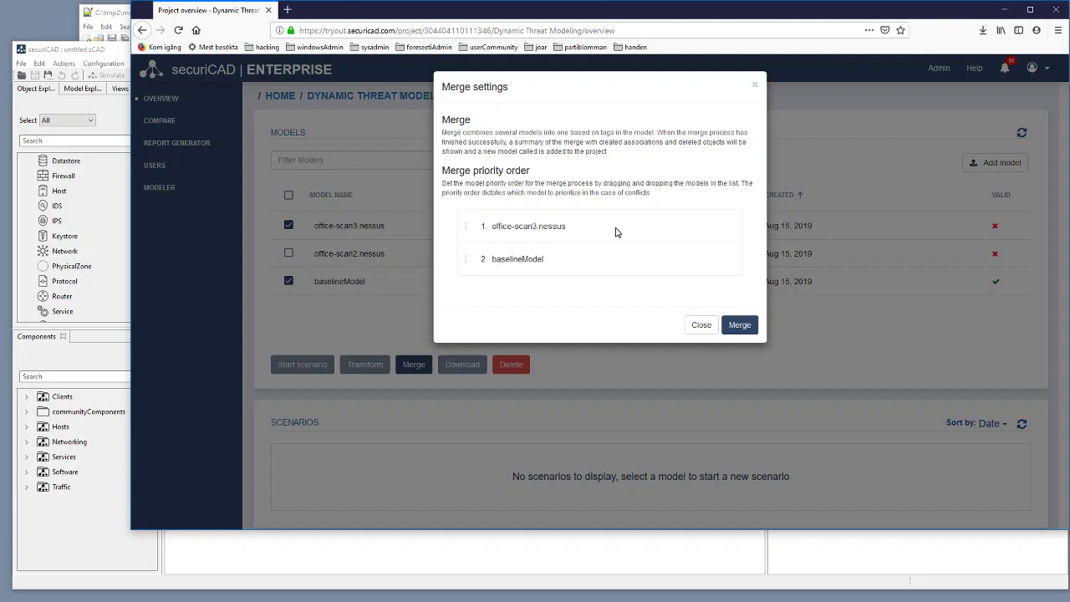
left_click(743, 326)
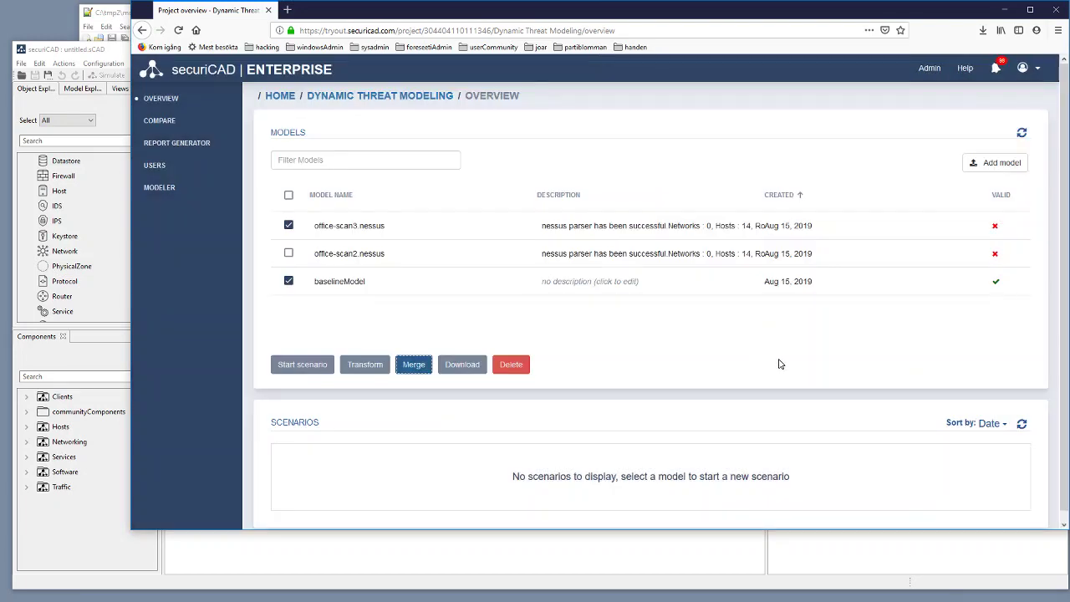
Download only merged-model as an .sCAD file, then switch to the securiCAD desktop application
scroll(799, 361, "down", 5)
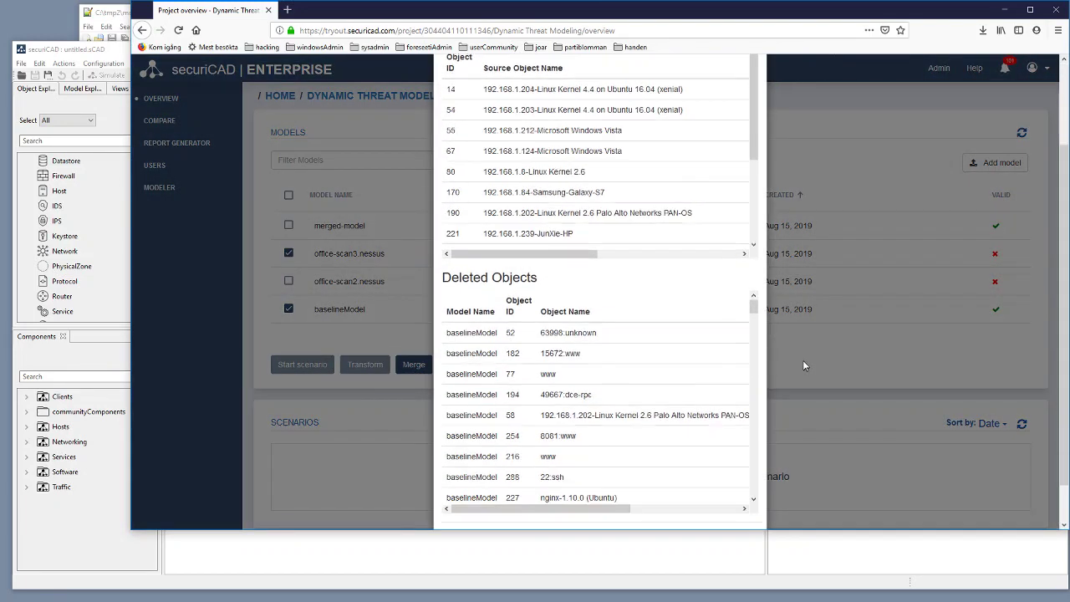
left_click(740, 495)
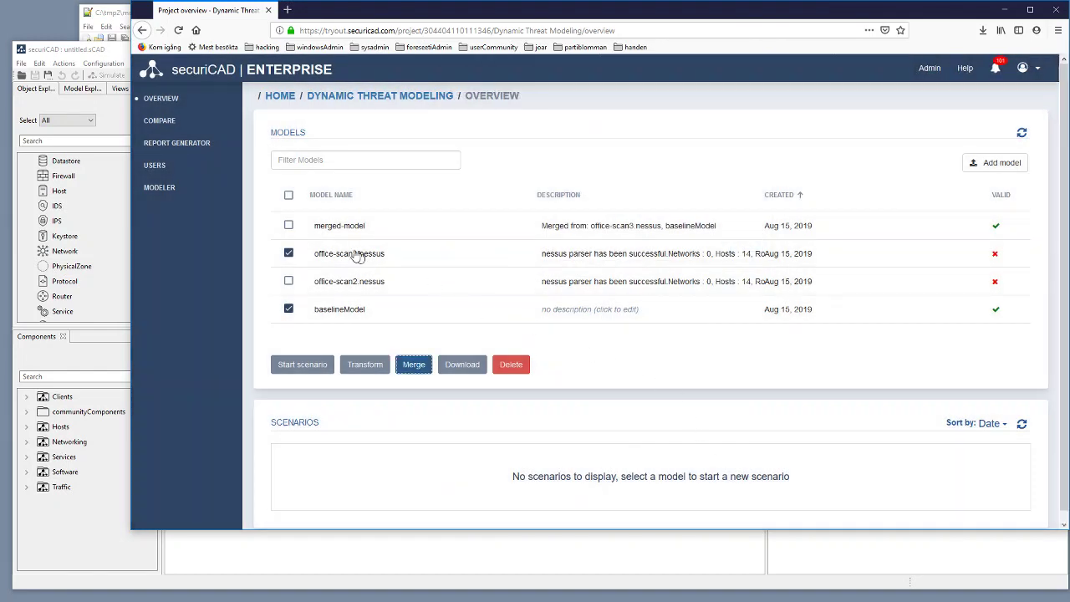
left_click(289, 227)
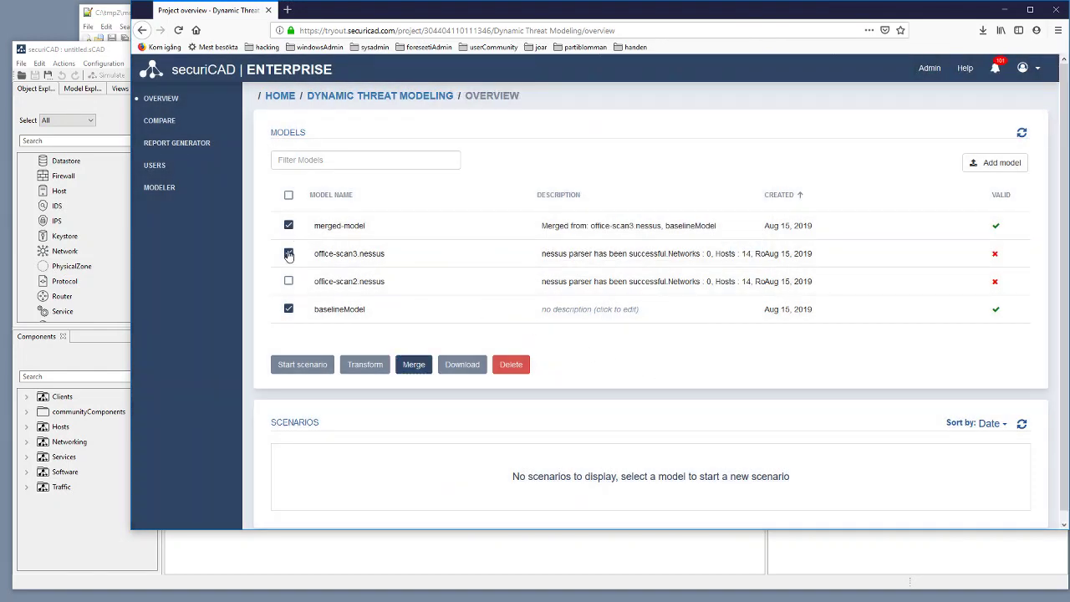
left_click(288, 253)
left_click(288, 311)
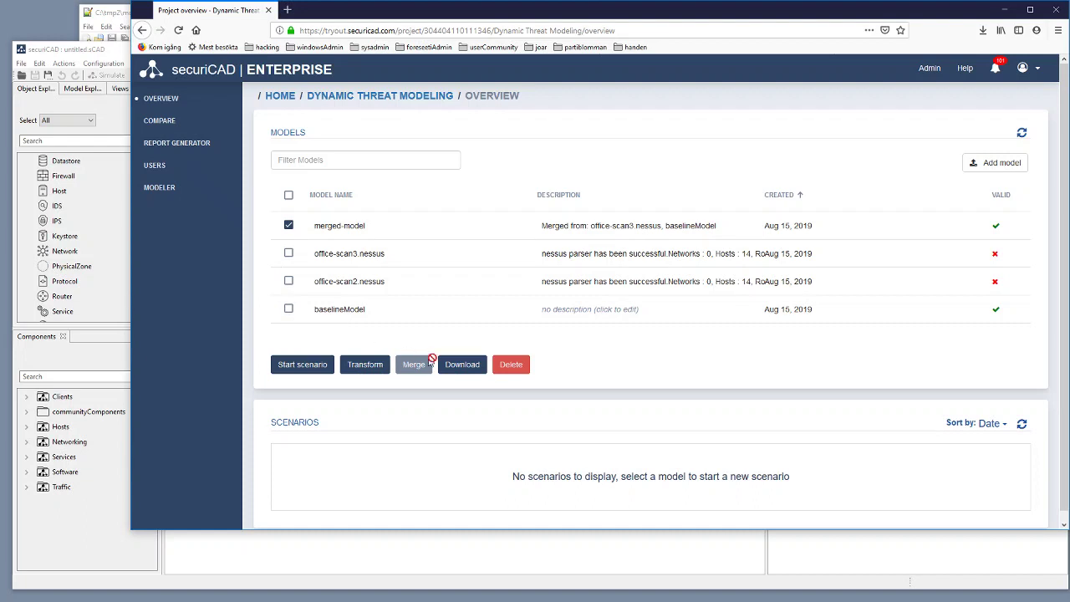
left_click(465, 367)
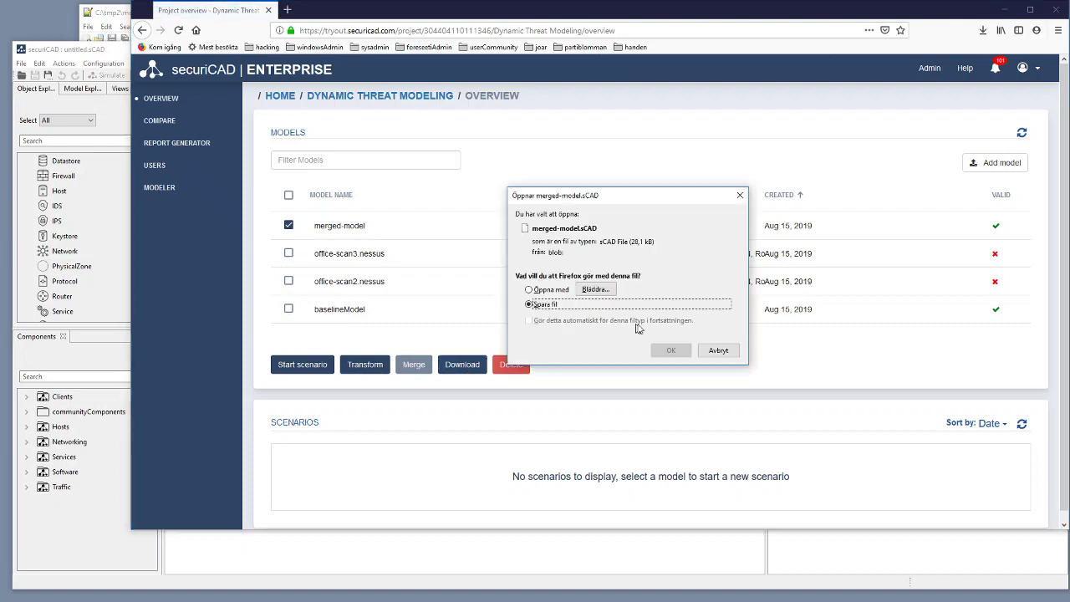
left_click(674, 351)
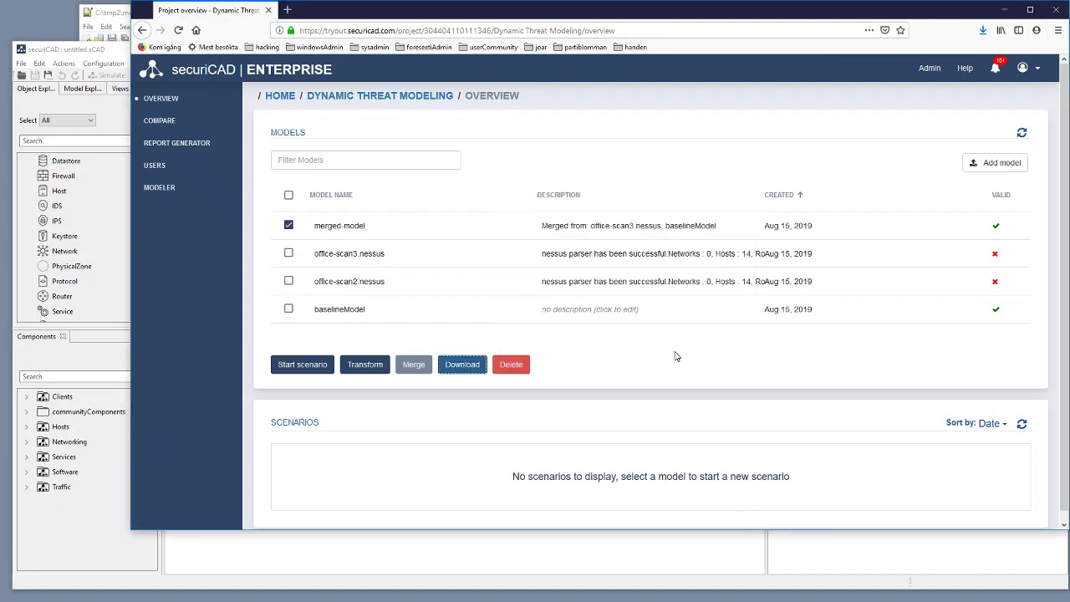
left_click(983, 31)
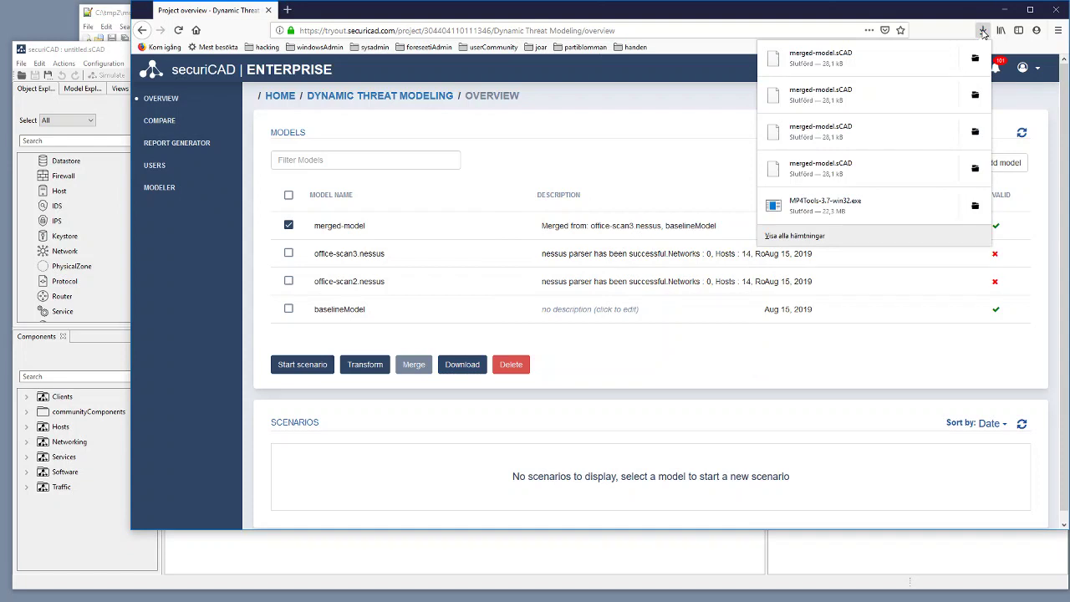
left_click(114, 54)
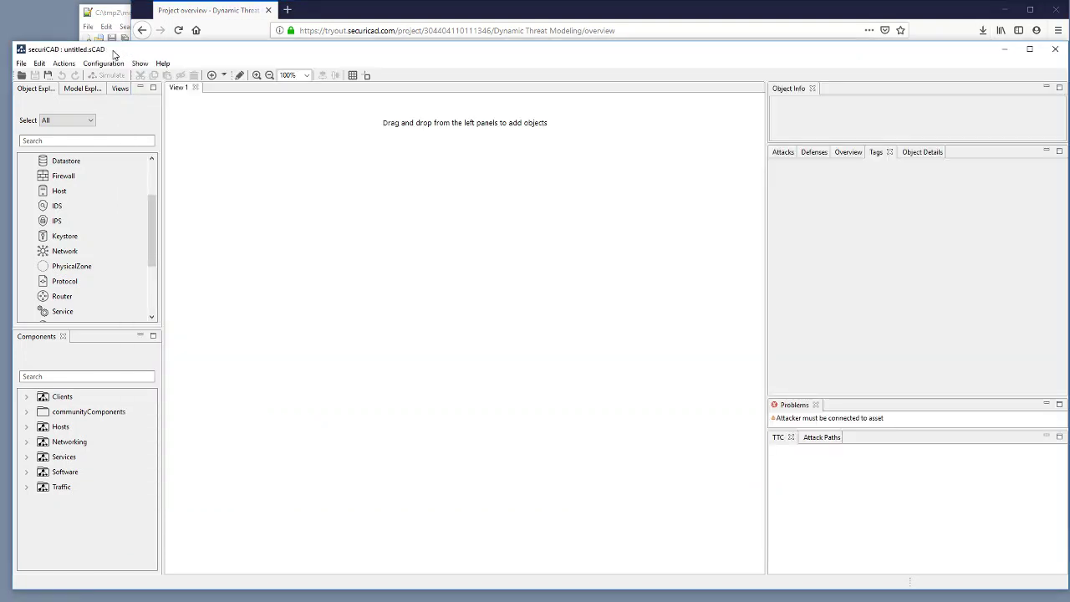
Open the merged-model3.sCAD file
left_click(21, 75)
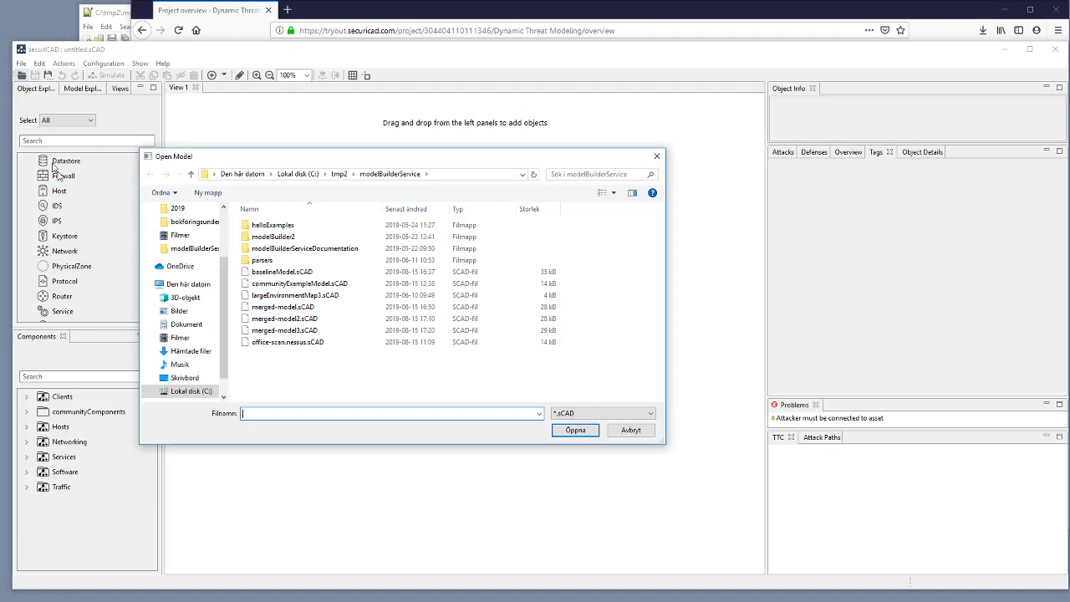
left_click(284, 332)
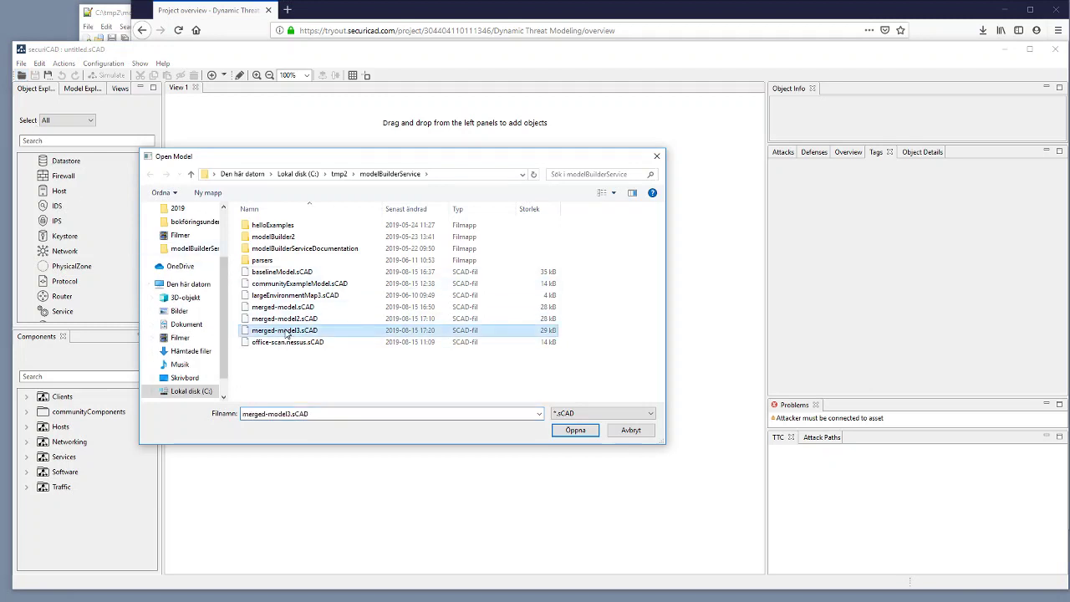
left_click(589, 433)
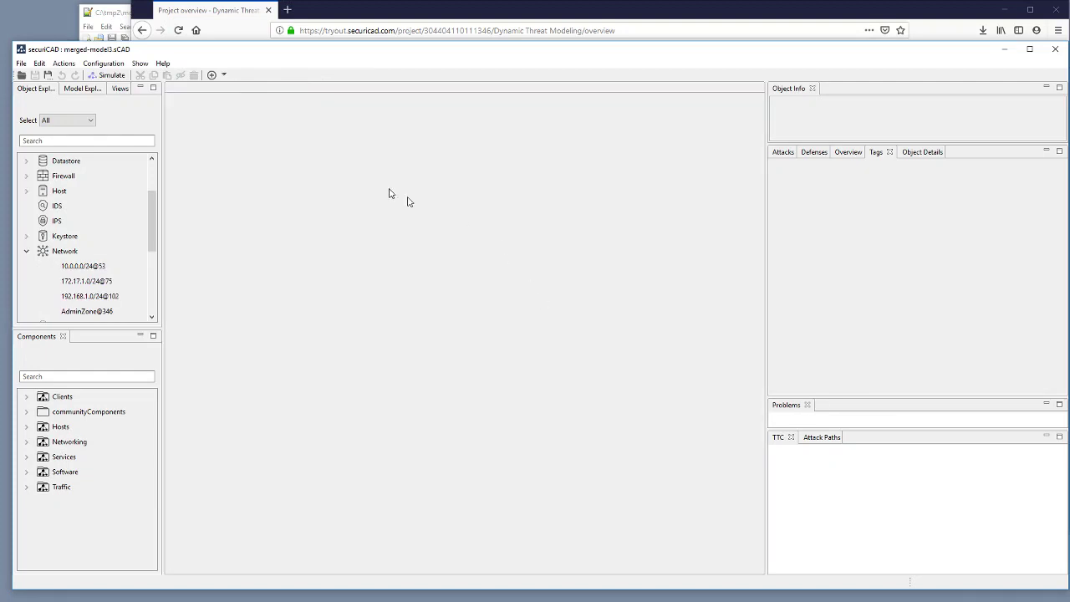
Place network 192.168.1.0/24 on View 1 with its connected hosts, then select host 192.168.1.203
left_click(212, 76)
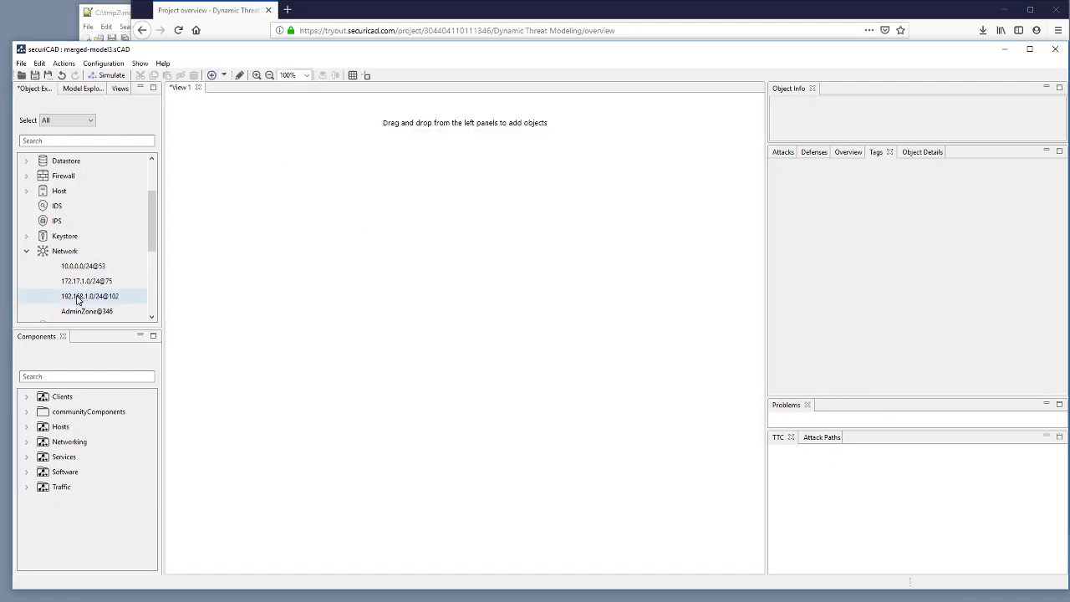
left_click_drag(79, 298, 231, 181)
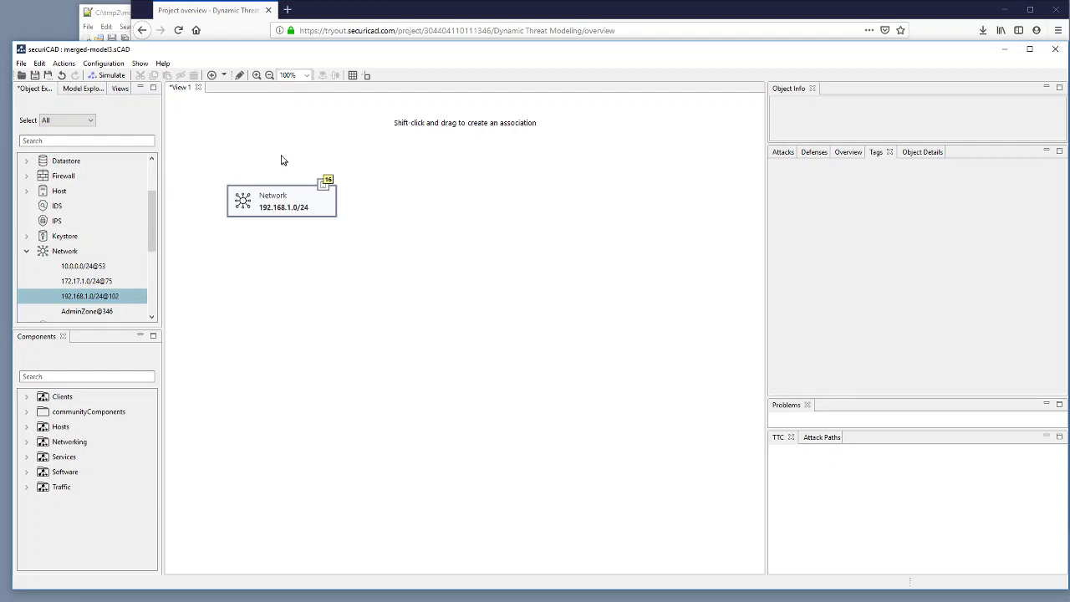
right_click(300, 197)
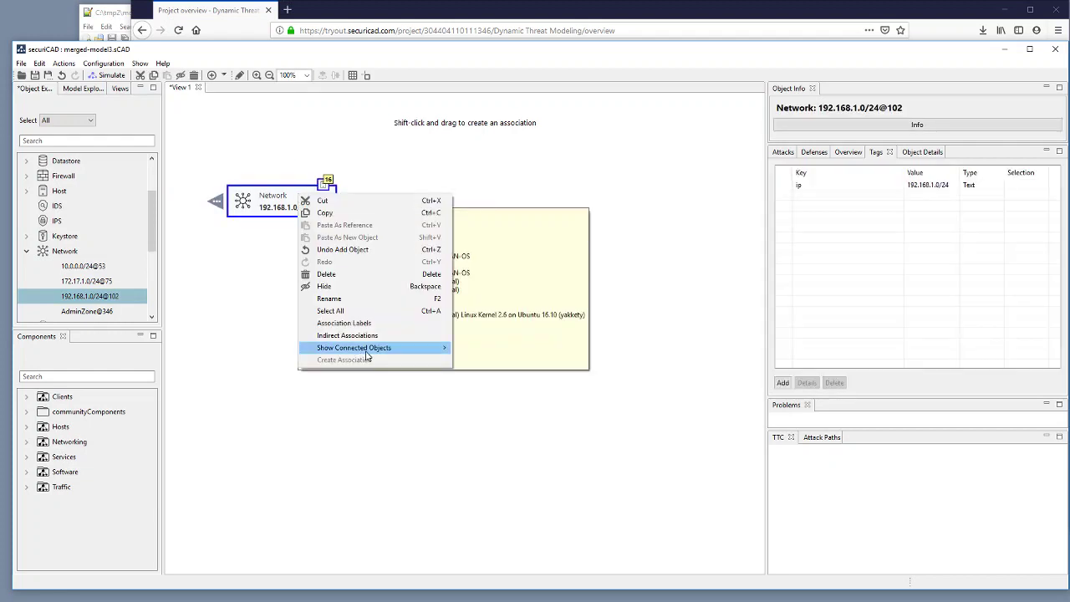
mouse_move(384, 349)
left_click(482, 362)
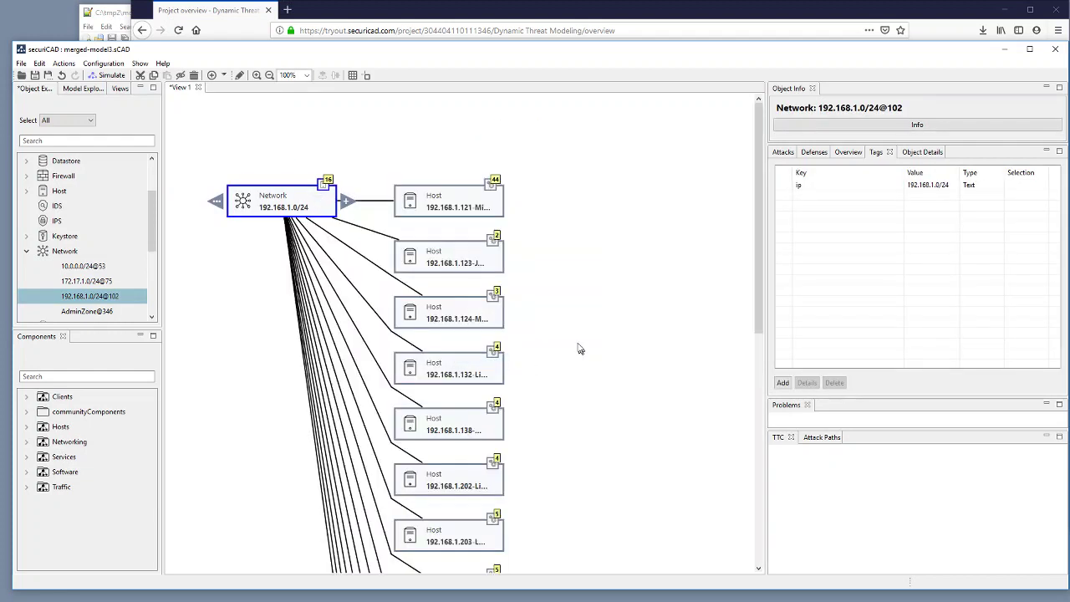
left_click(476, 538)
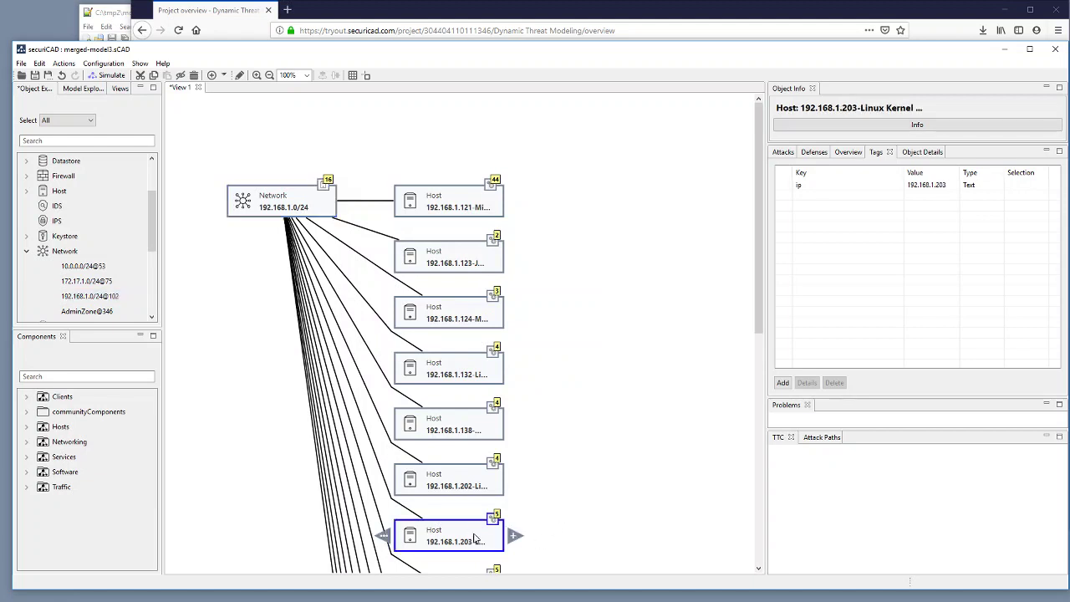
right_click(475, 536)
Show host 192.168.1.203's services and confirm 443:nginx has Patched probability 1.0
mouse_move(562, 514)
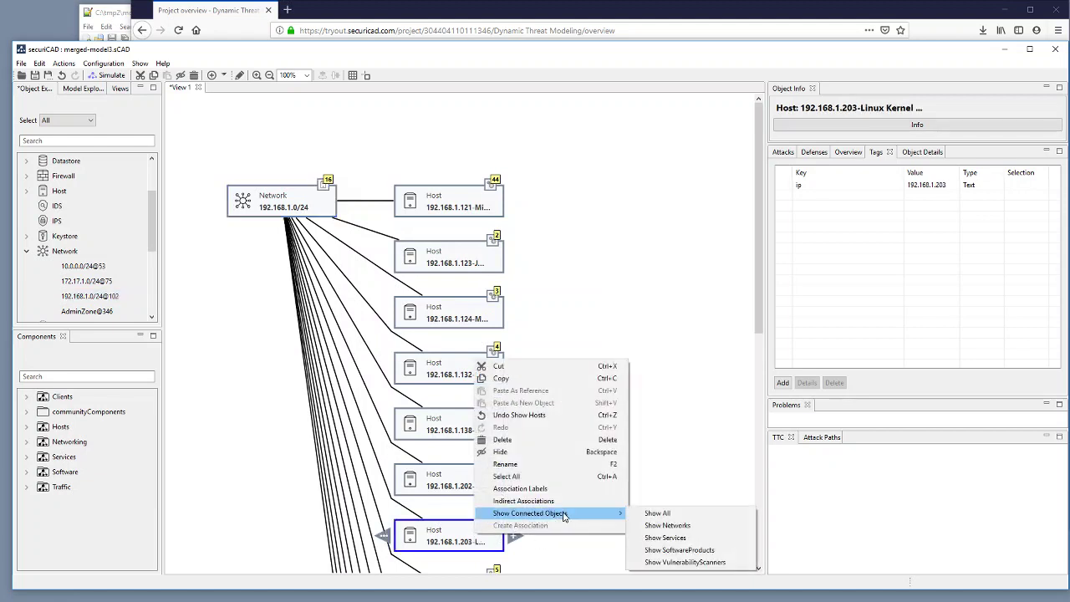
left_click(662, 537)
scroll(715, 351, "down", 5)
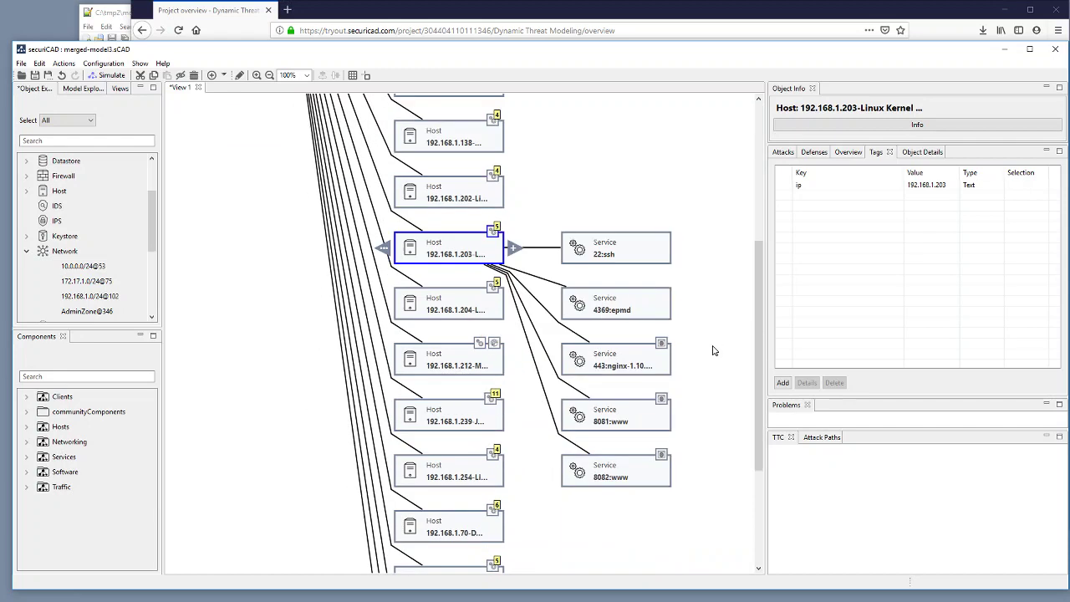
left_click(627, 361)
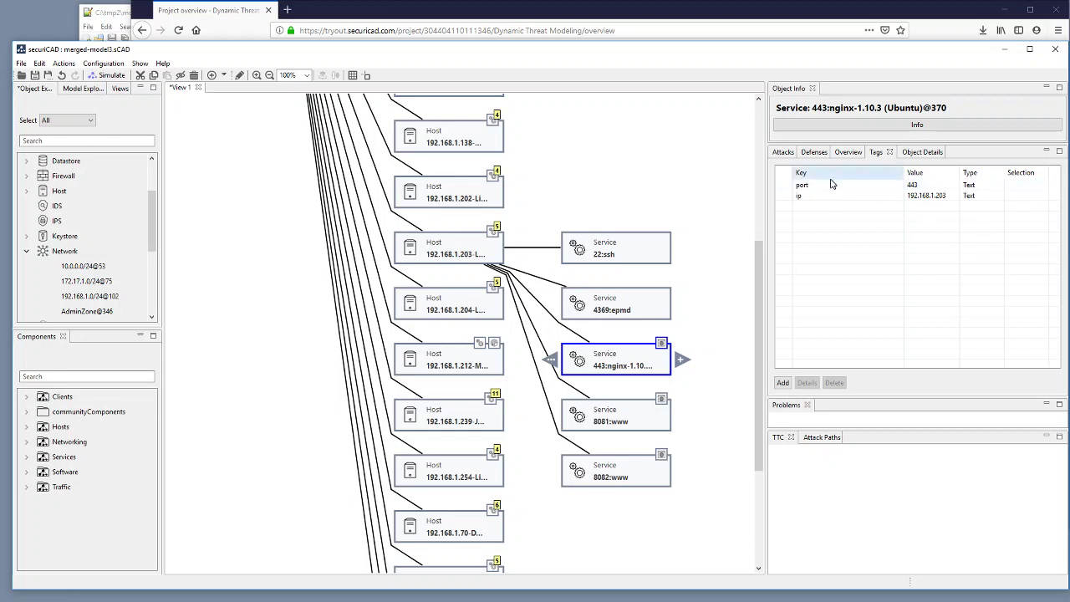
left_click(815, 153)
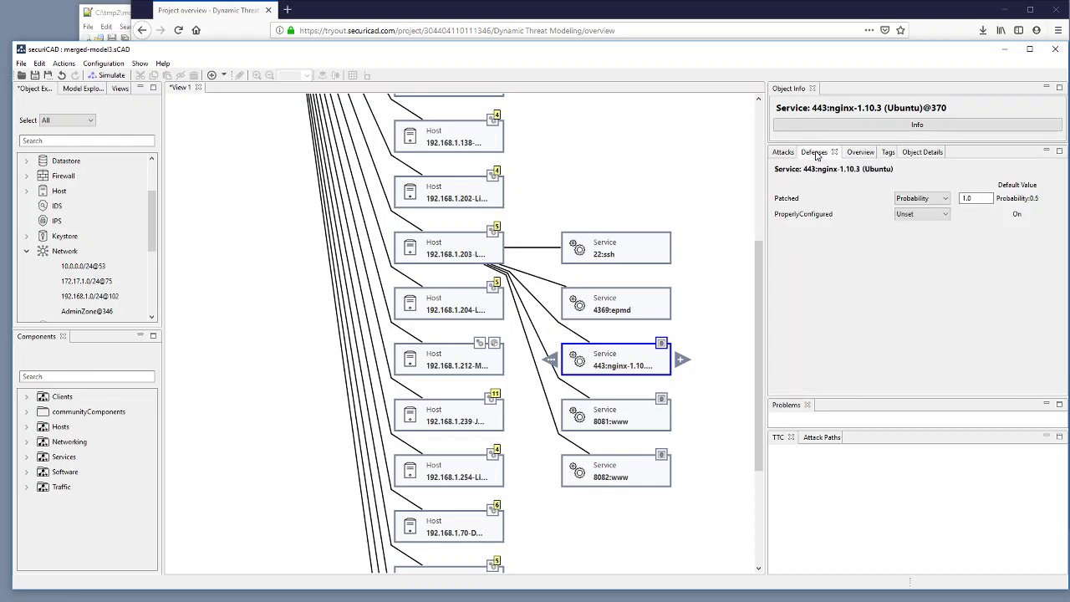
double_click(966, 199)
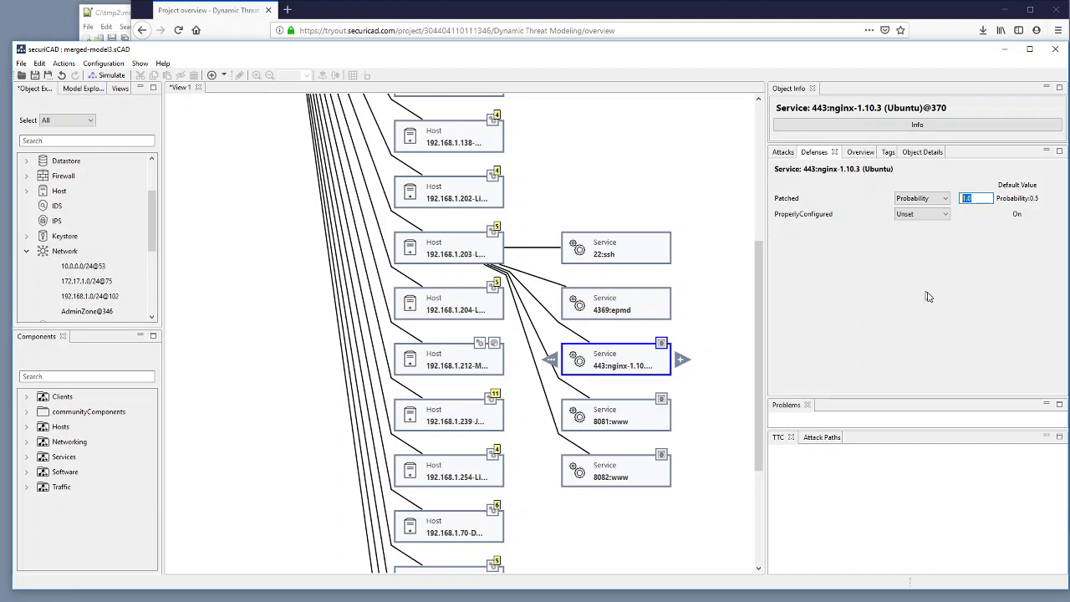